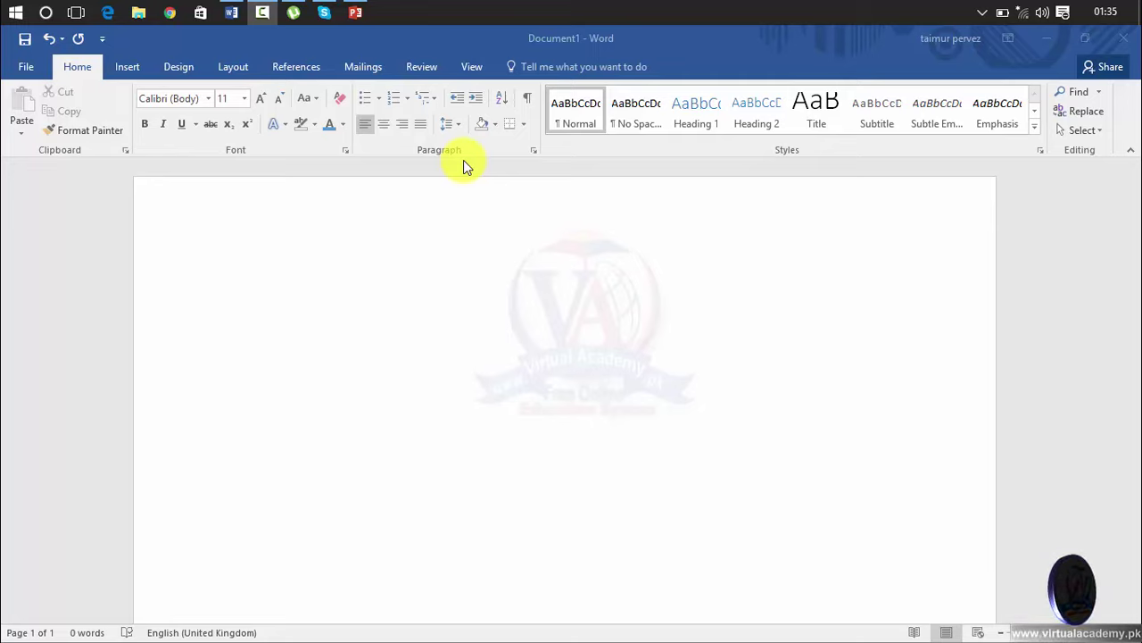
Enter =rand(5,5) in the blank document to generate five sample paragraphs.
left_click(424, 266)
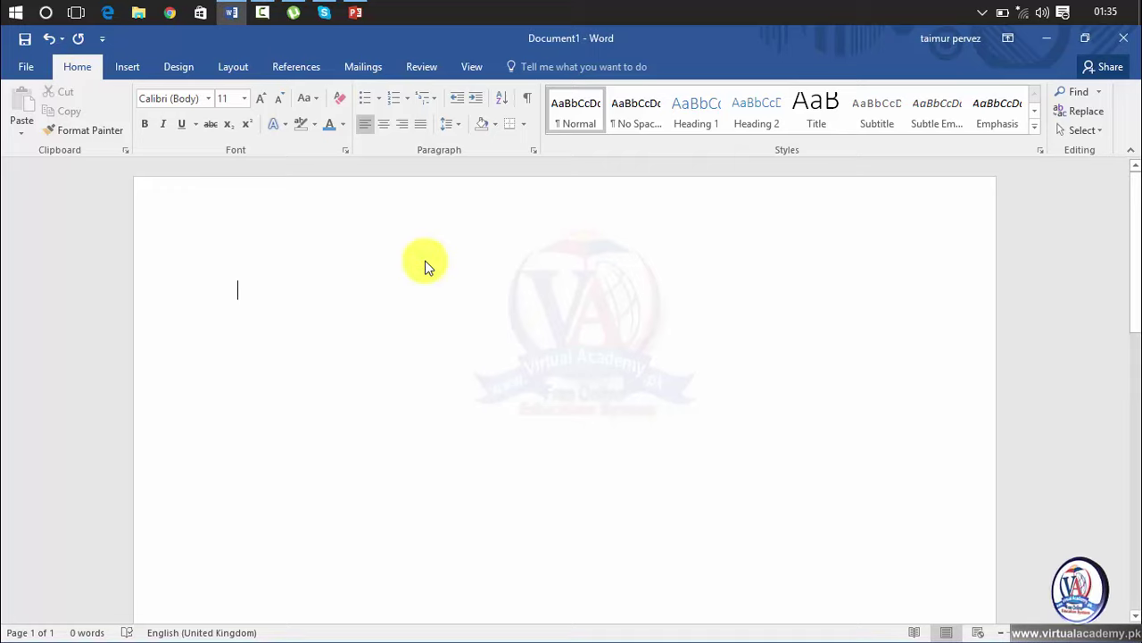
type("=ra")
type("nd")
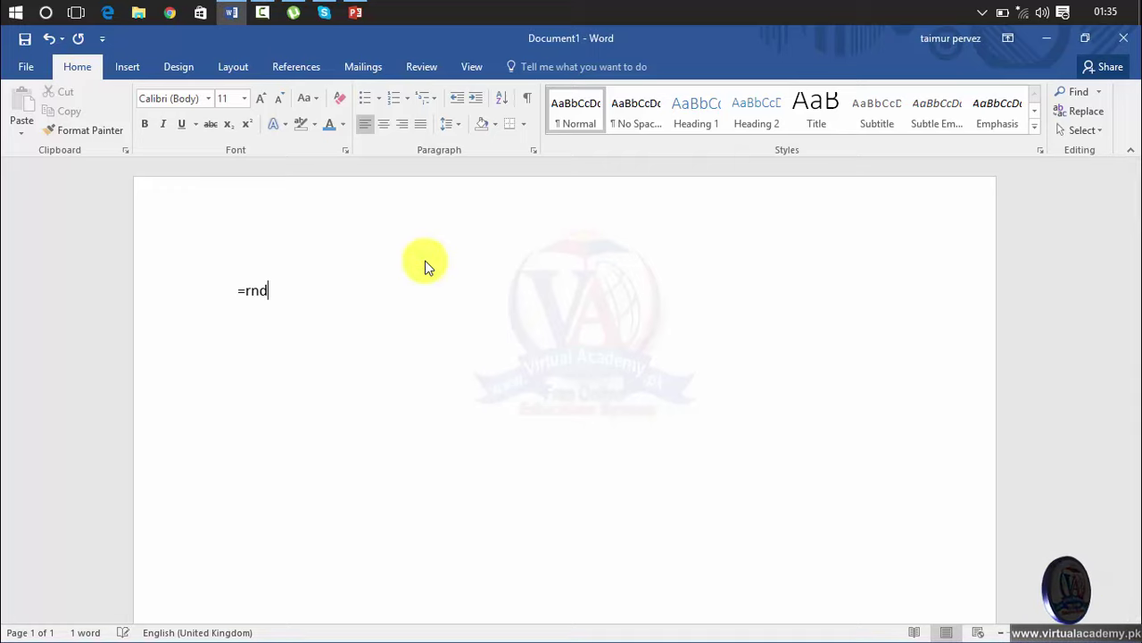
key("BackSpace")
key("BackSpace")
type("and")
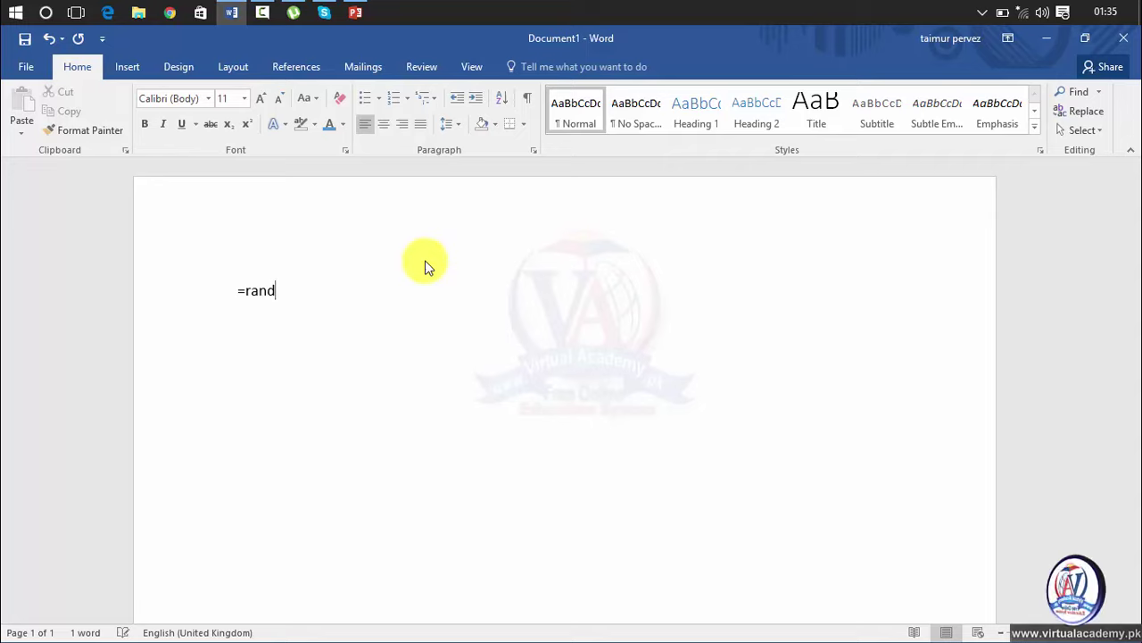
type("()")
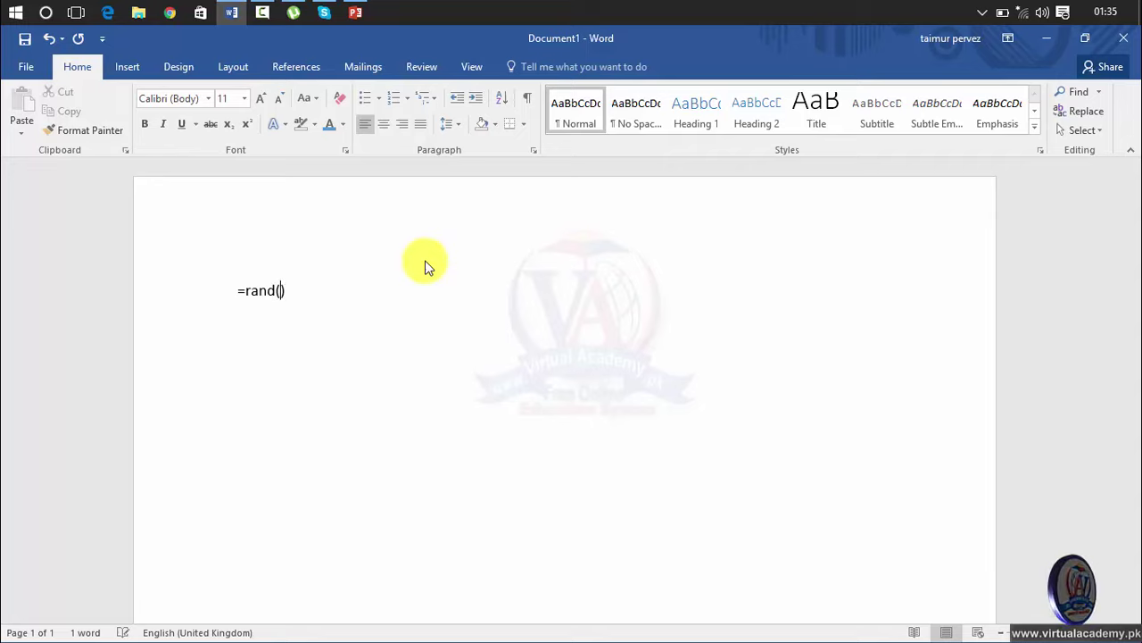
type("5,")
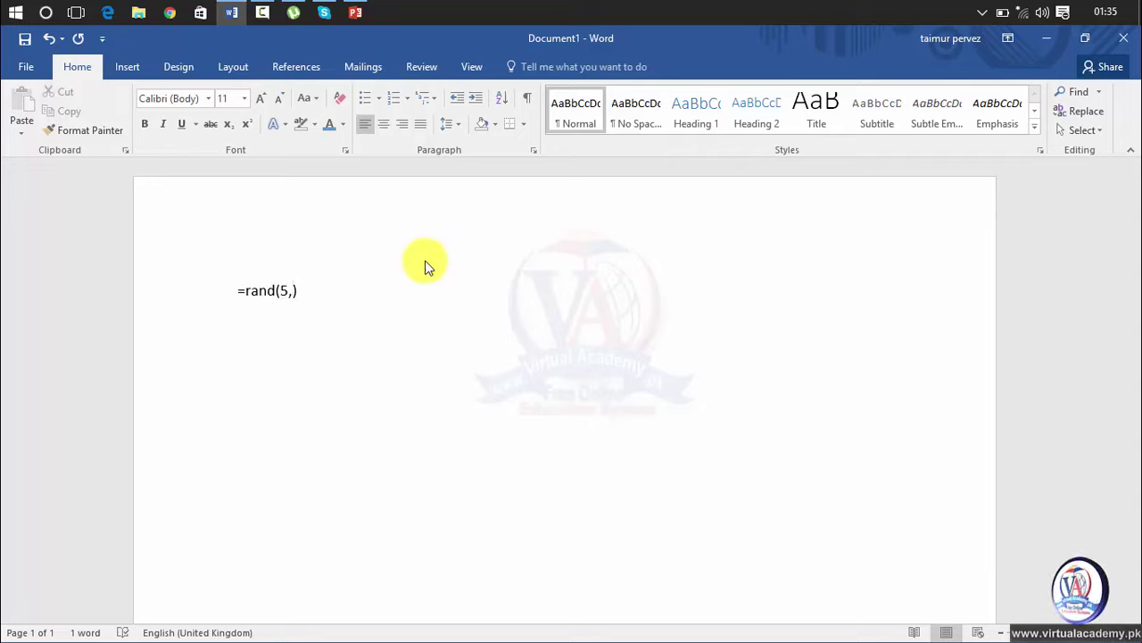
type("5")
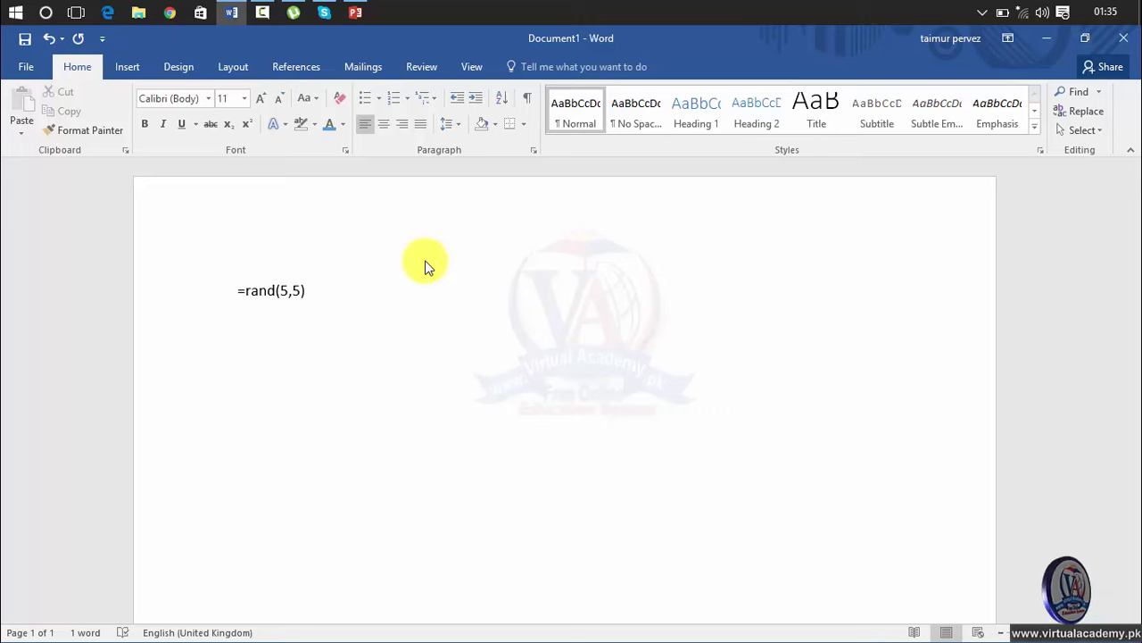
key("Return")
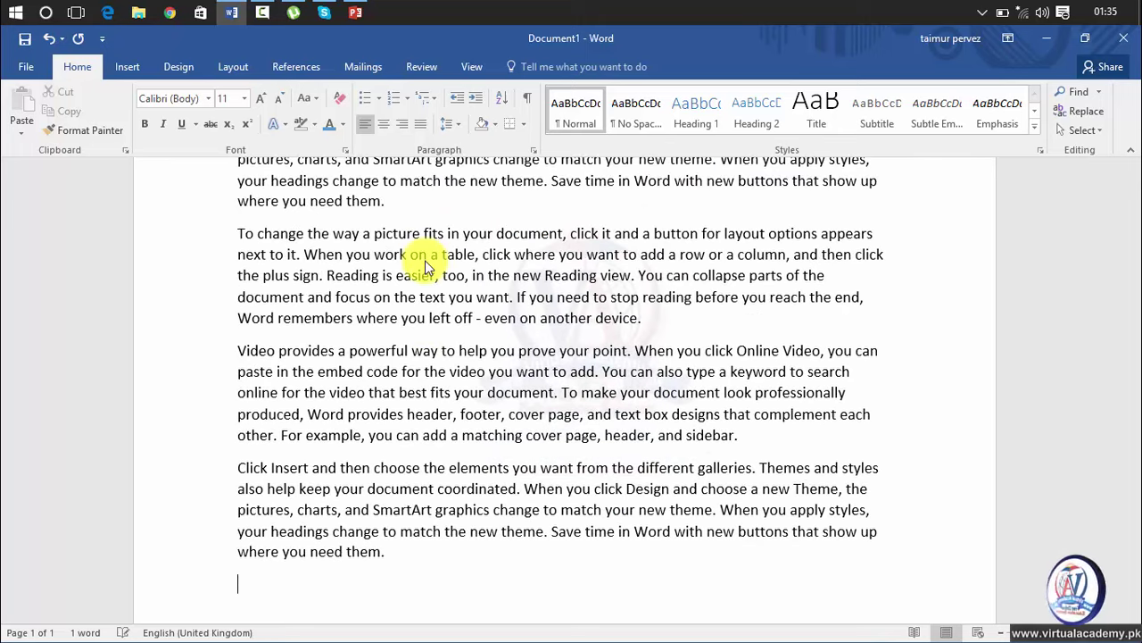
Start a new line after 'sidebar.' and type the first two names, one per line.
left_click_drag(1134, 366, 1131, 209)
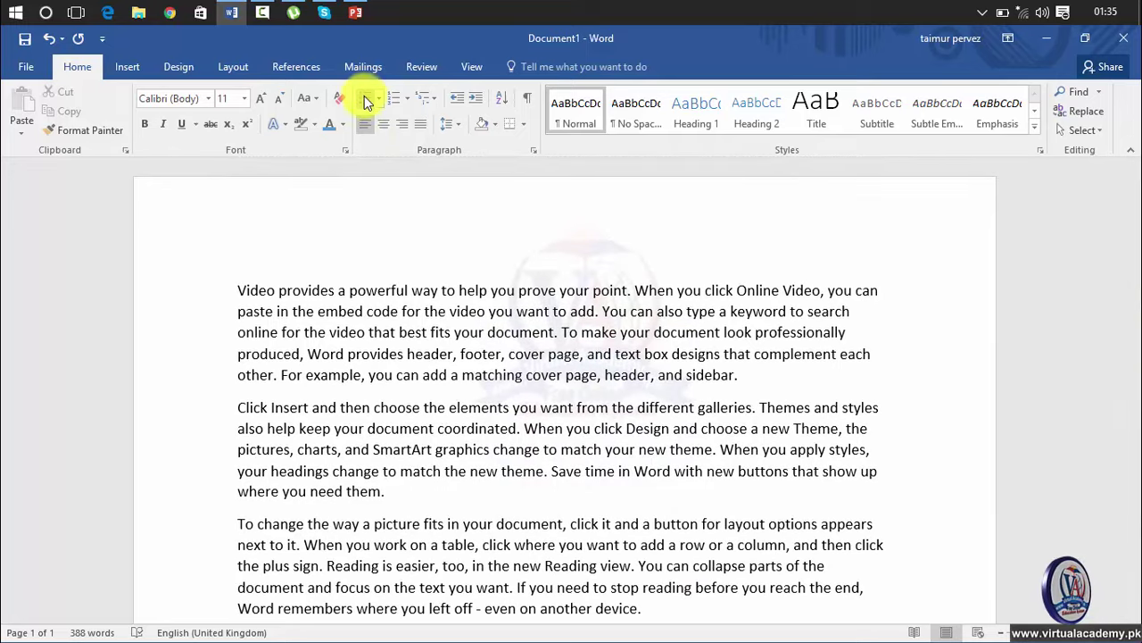
left_click(741, 373)
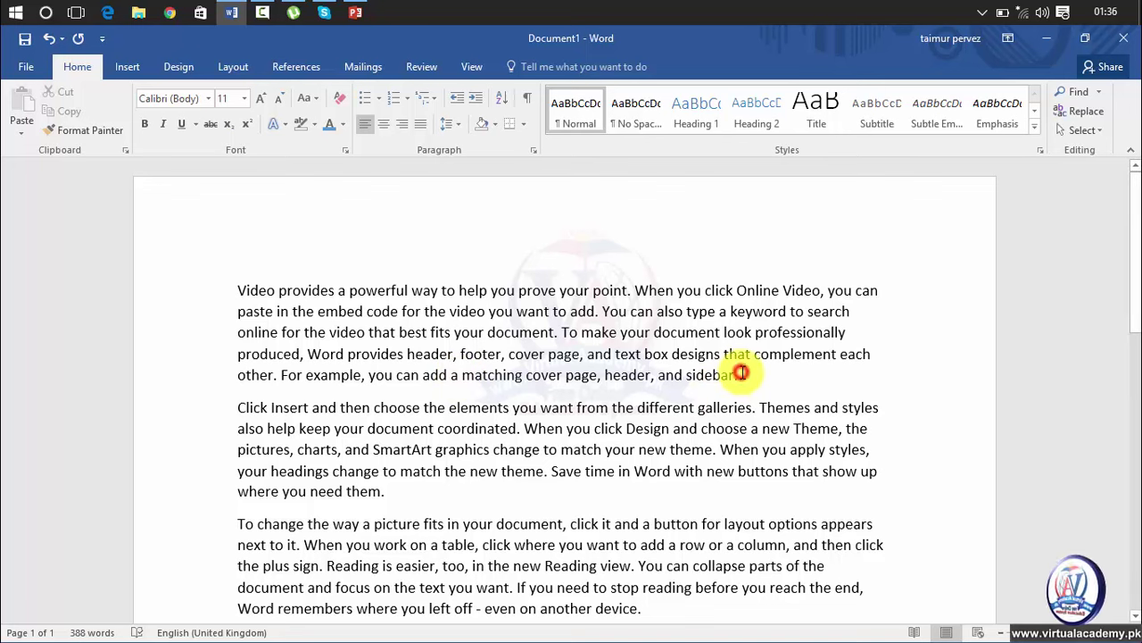
key("Return")
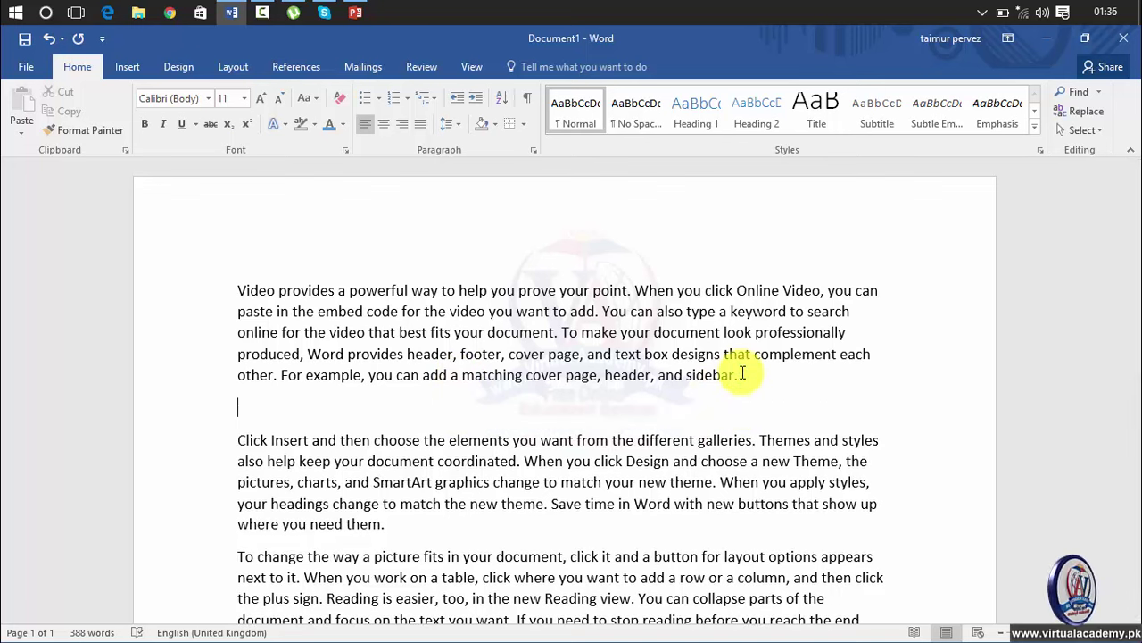
type("ali")
key("Return")
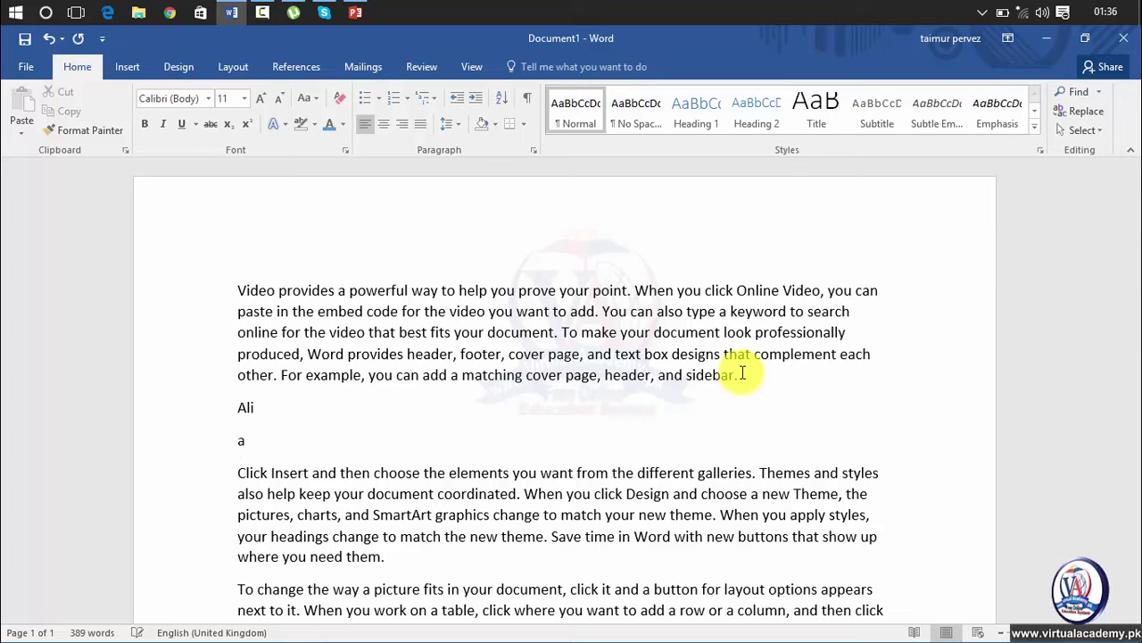
key("BackSpace")
type("tai")
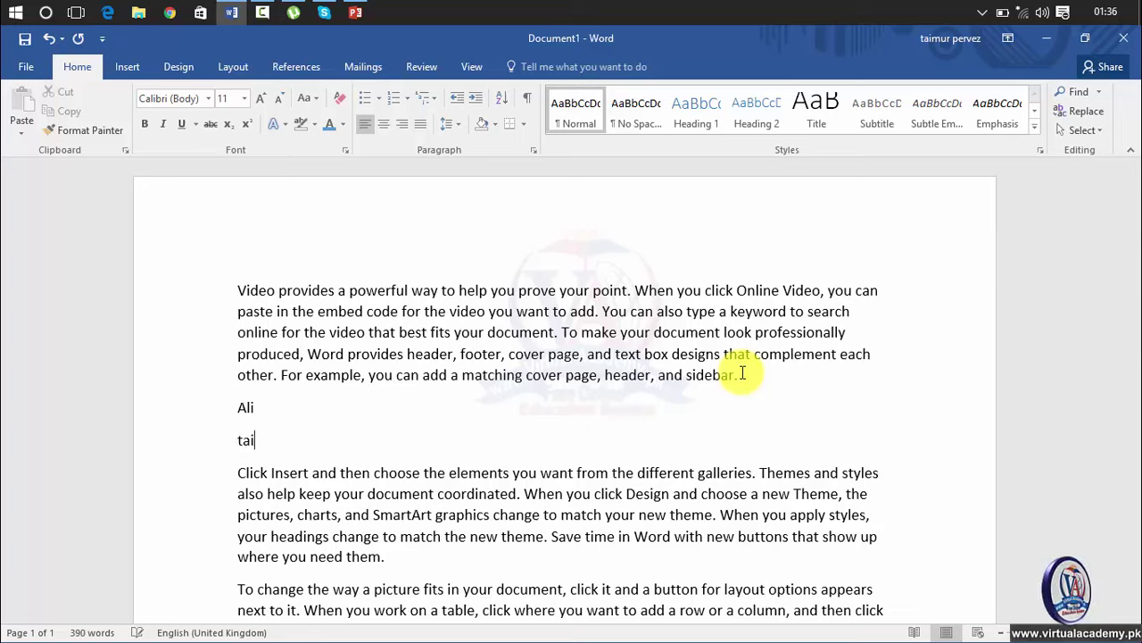
type("ur")
key("BackSpace")
type("mur")
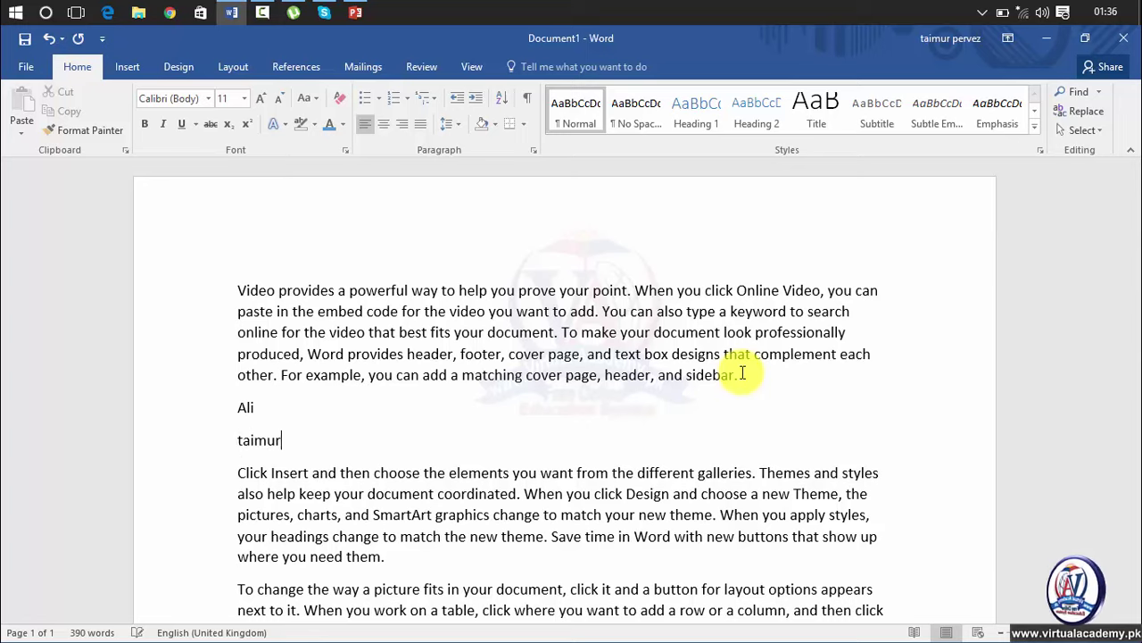
key("Return")
Type the remaining four names on separate lines to complete the six-name list.
type("mer")
key("Return")
type("u")
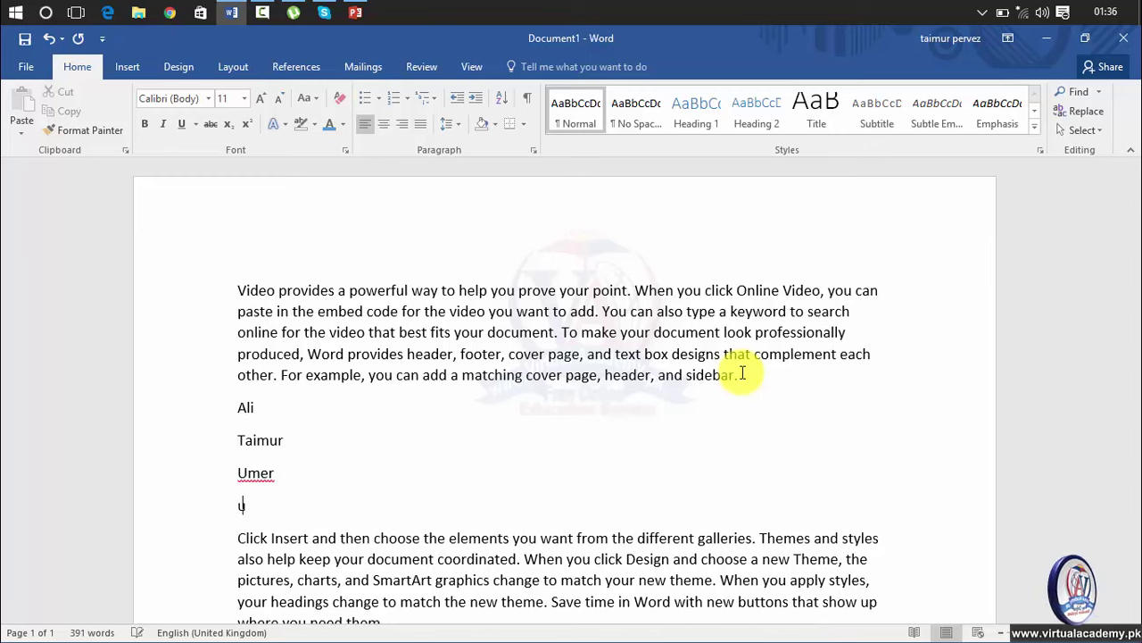
type("man")
key("Return")
type("w")
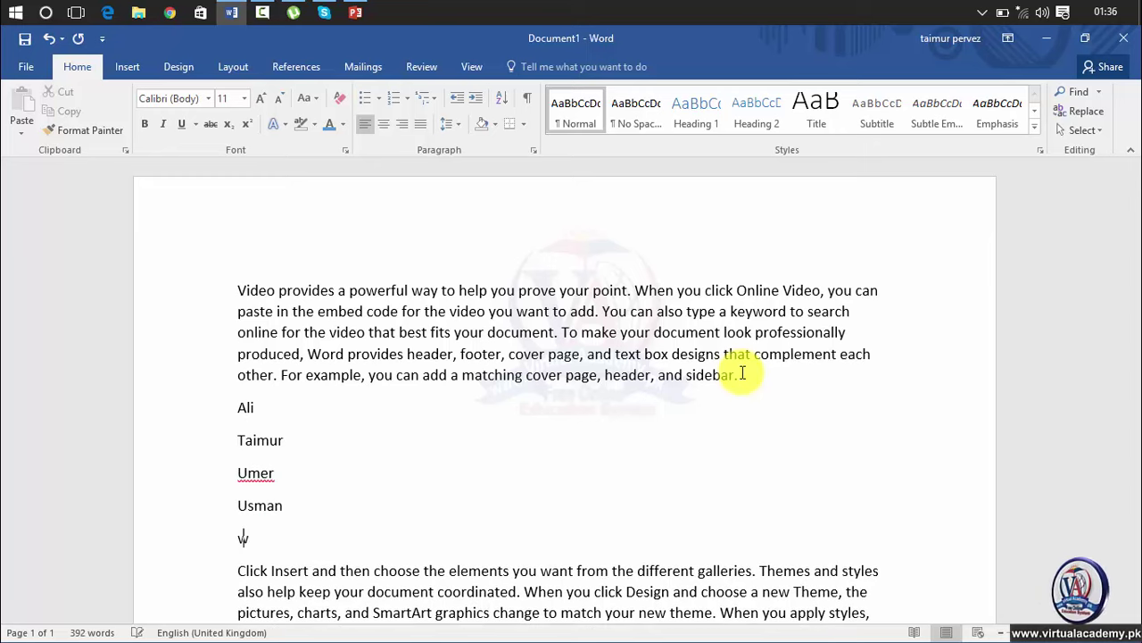
type("asas")
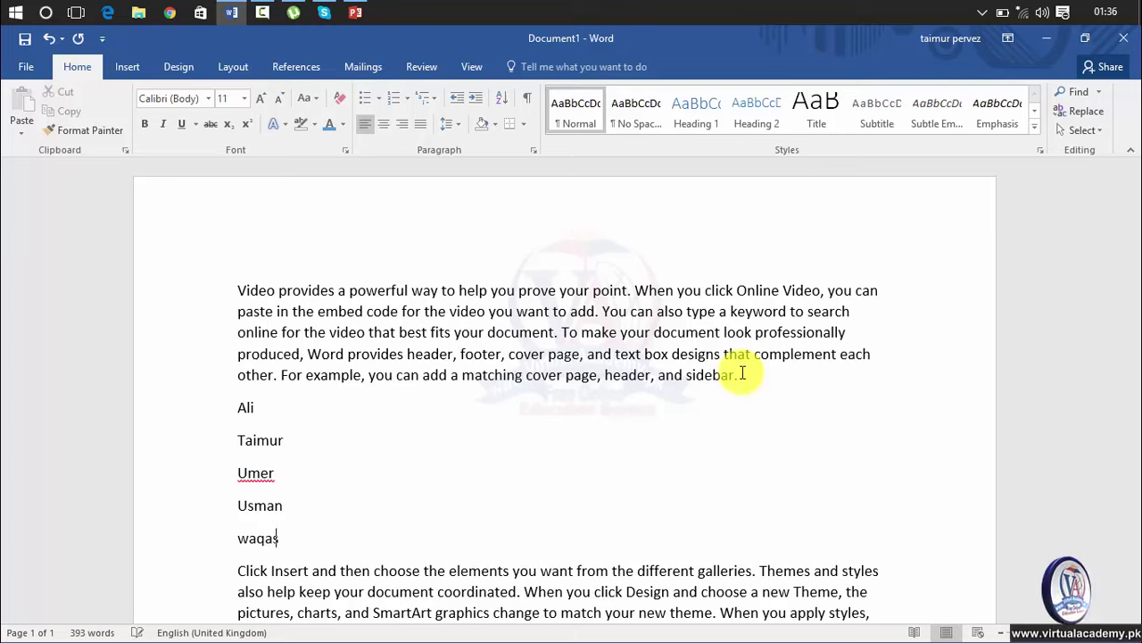
key("Return")
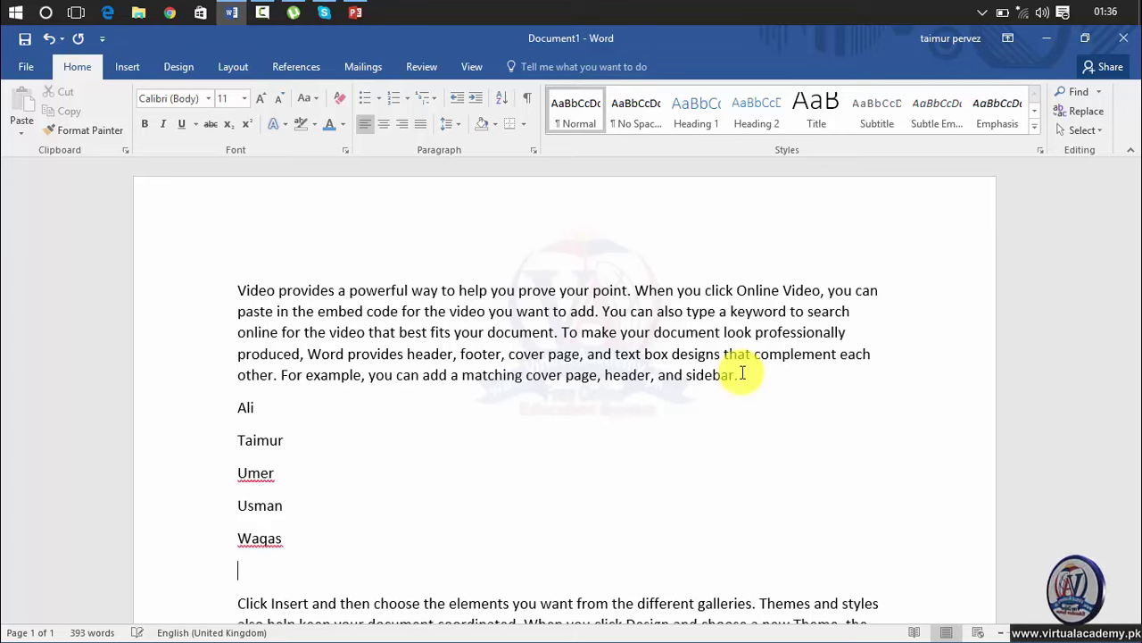
type("khazir")
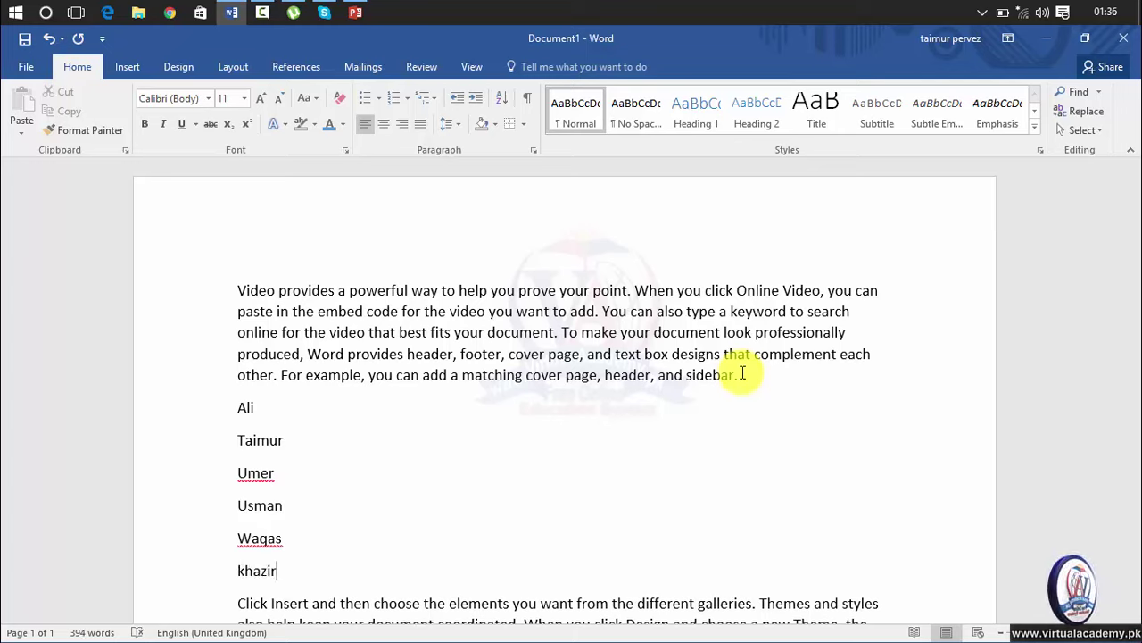
key("Return")
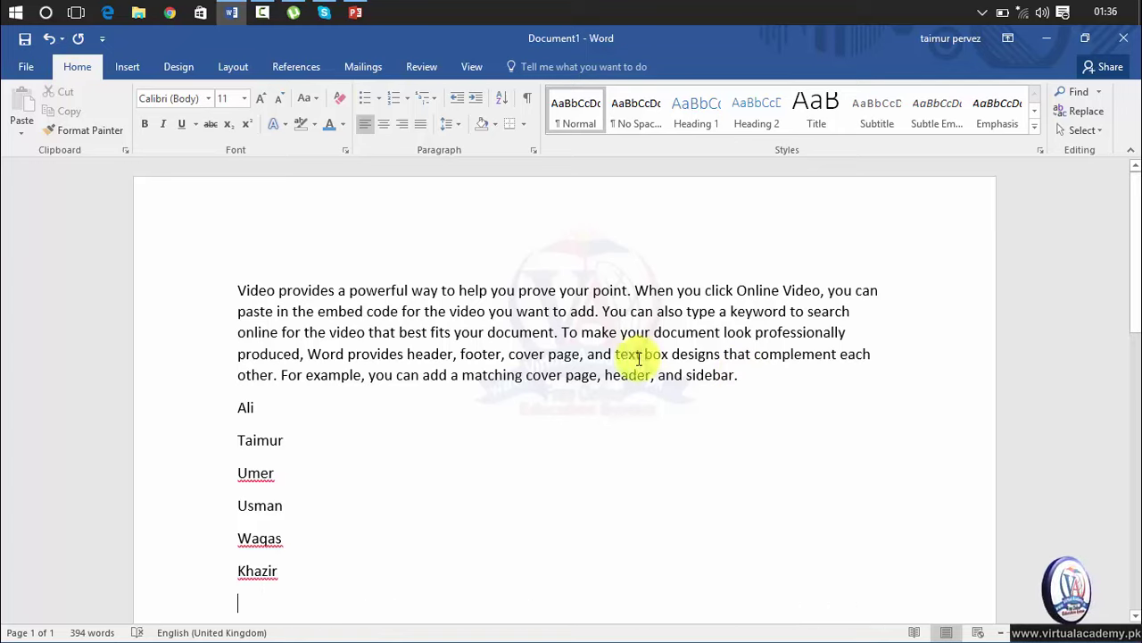
left_click(280, 577)
Give the six selected names checkmark bullets, then display the numbering formats.
left_click_drag(256, 521, 239, 420)
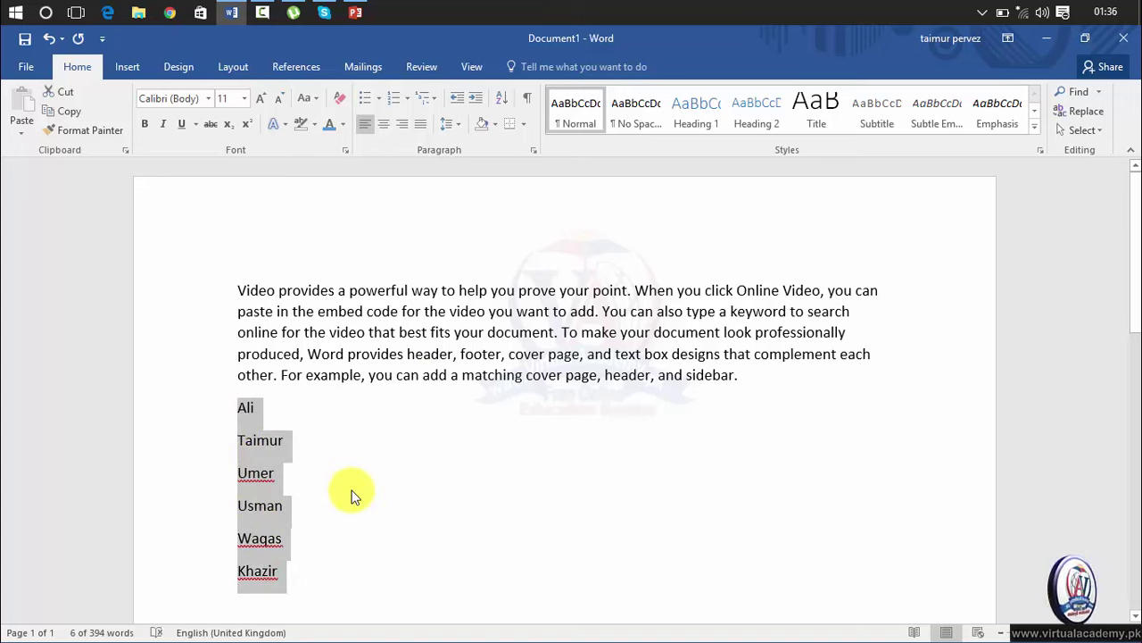
left_click(378, 101)
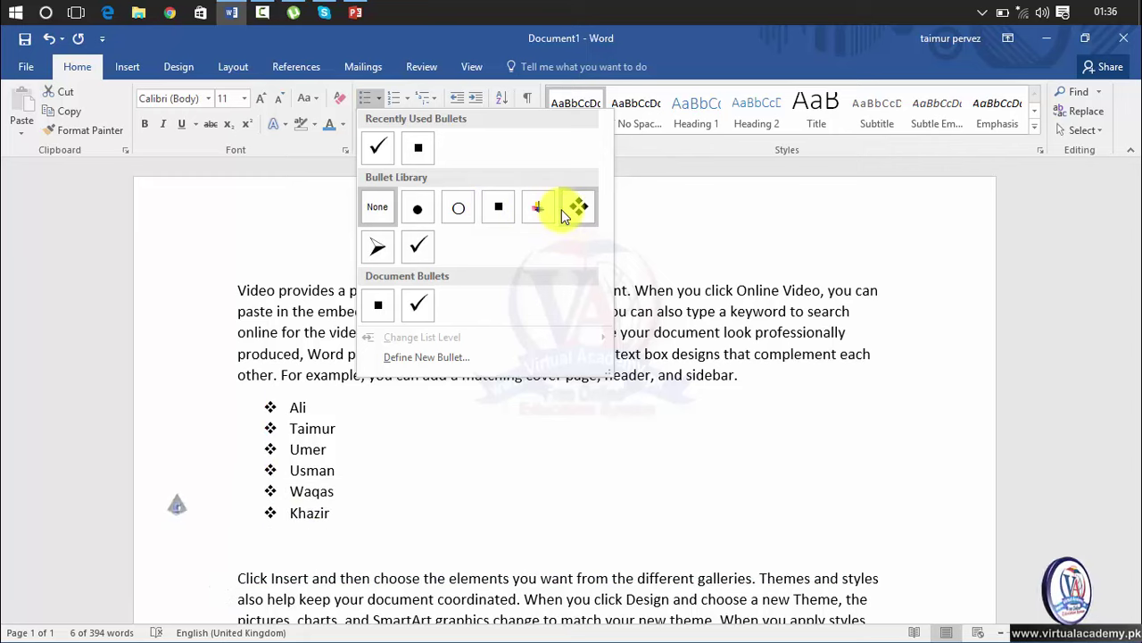
left_click(418, 245)
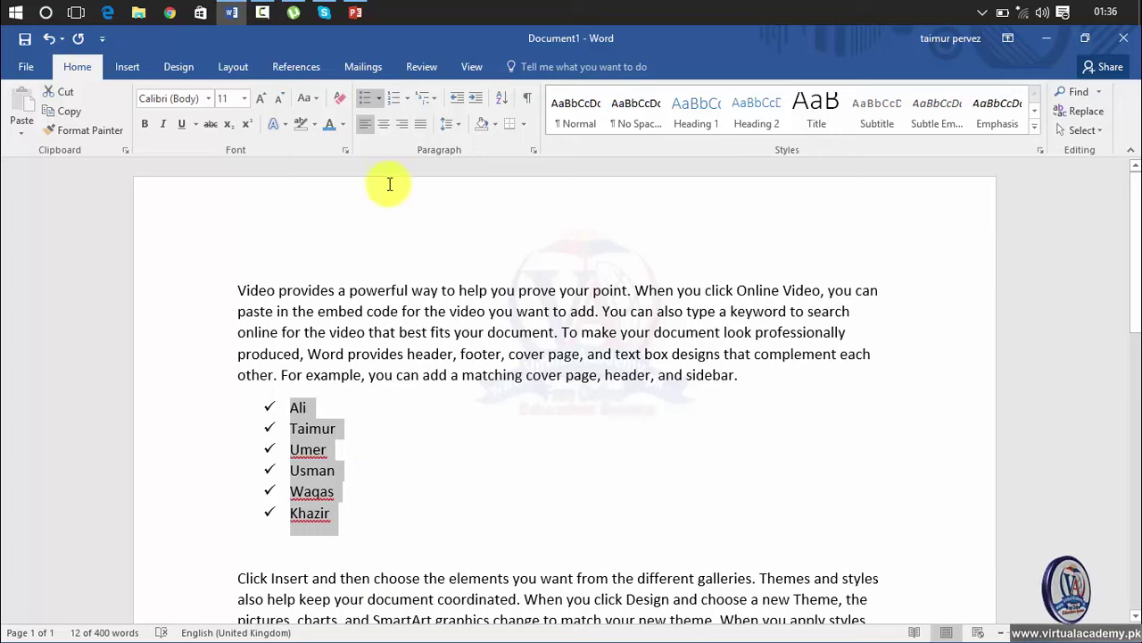
left_click(410, 103)
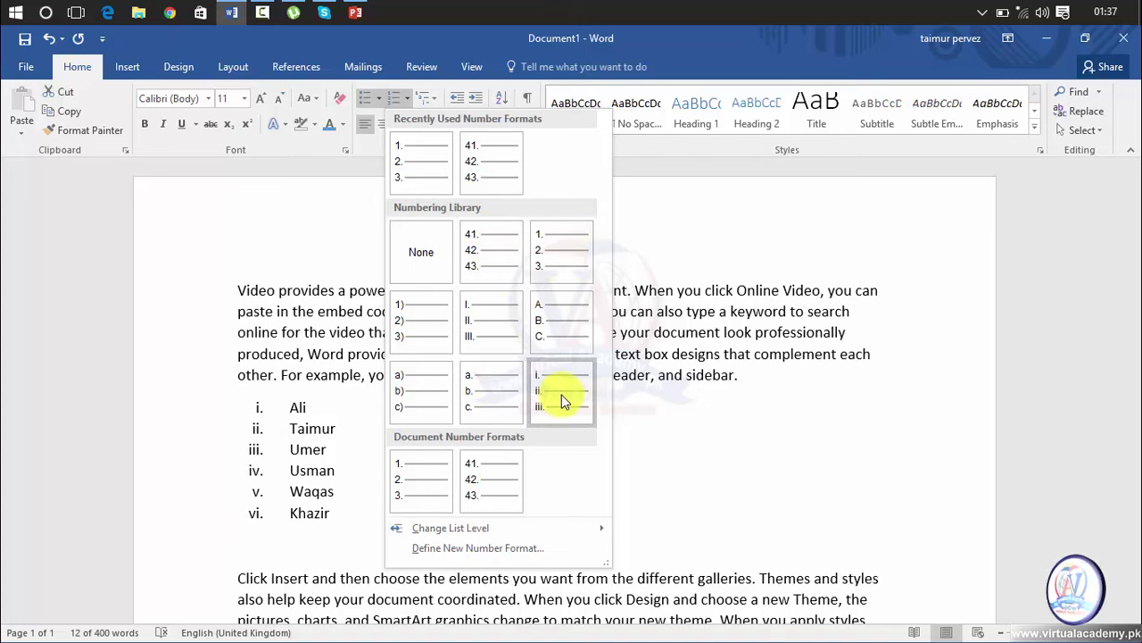
Replace the checkmark bullets with 1. 2. 3. numbering so the names run 1–6.
left_click(424, 490)
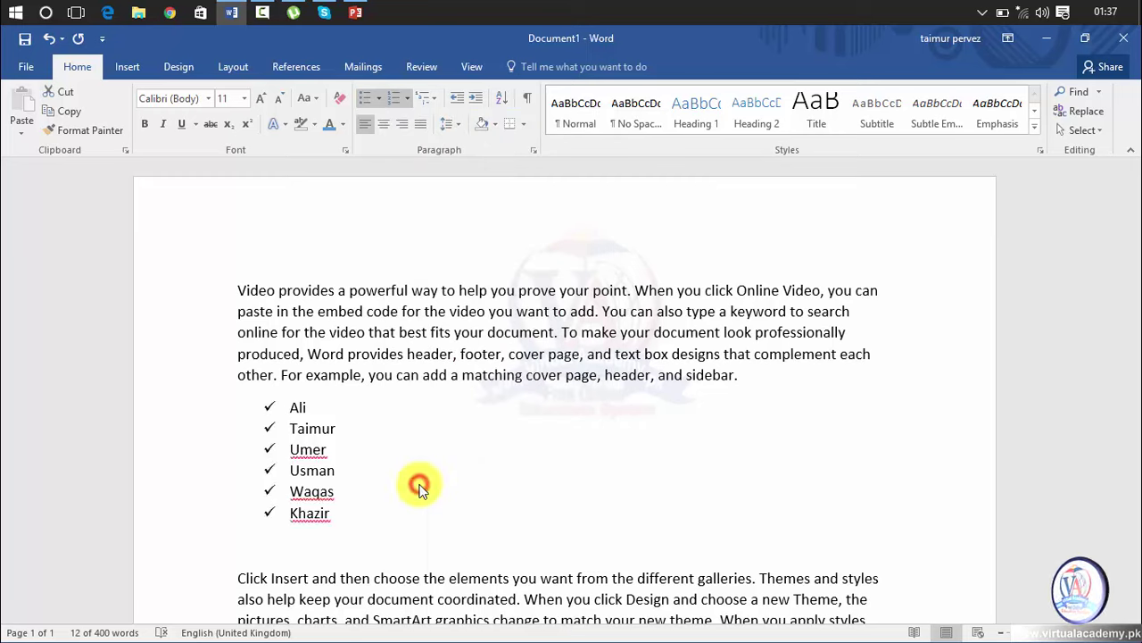
left_click(336, 516)
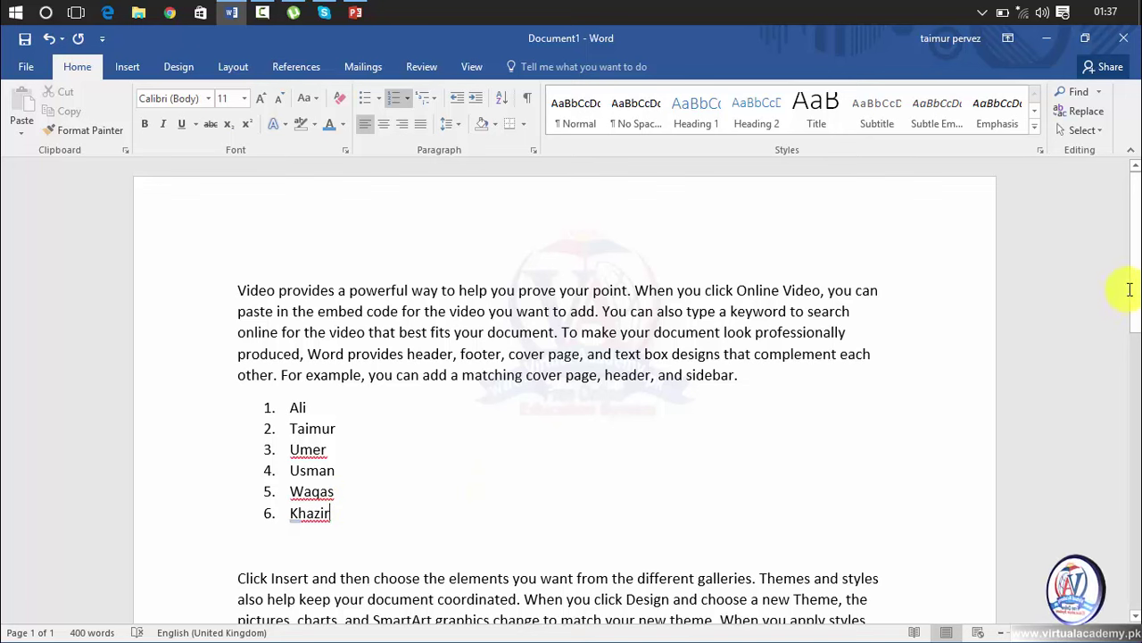
left_click_drag(1134, 269, 1134, 366)
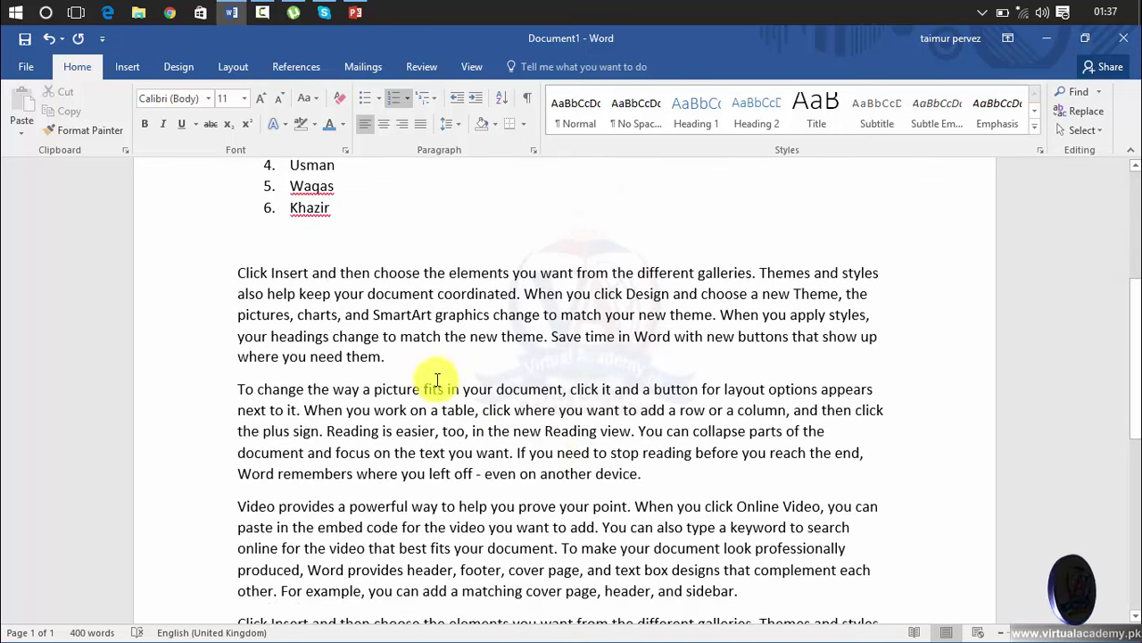
Type Umer, Hamid, Ali and Hassan on separate lines, then select the four names.
left_click(417, 355)
key("Return")
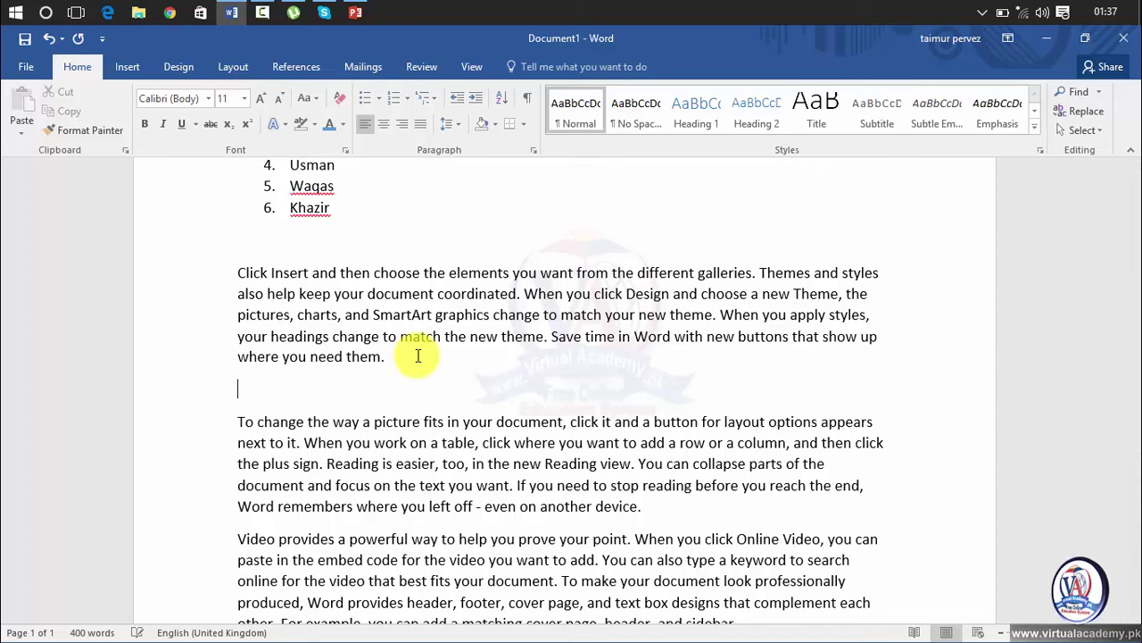
type("Umer")
key("Return")
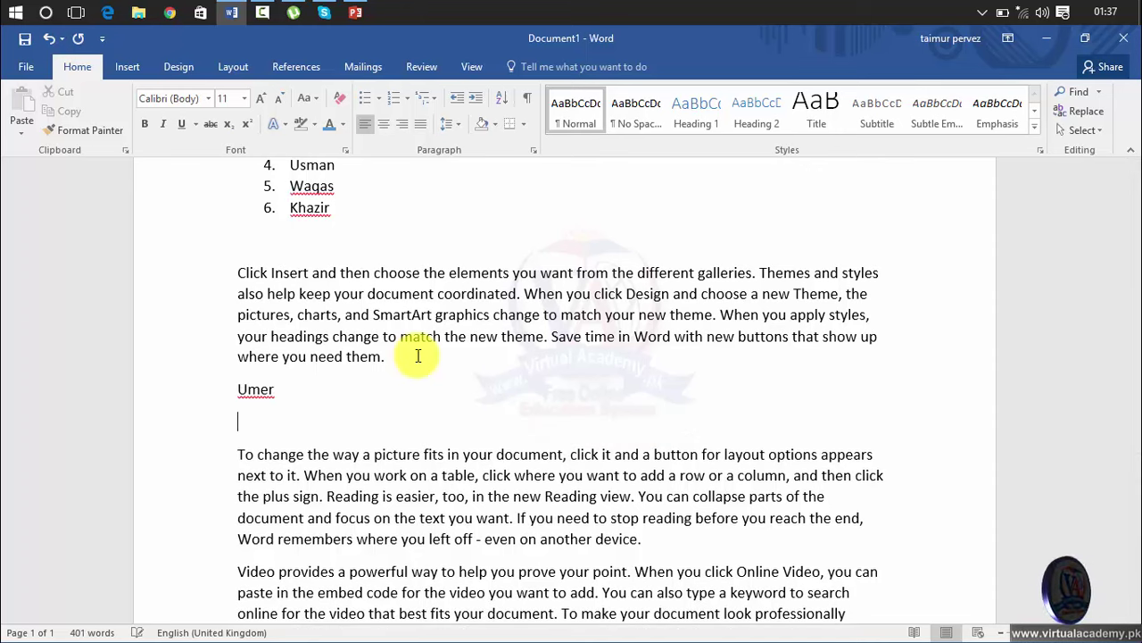
type("Hamid")
key("Return")
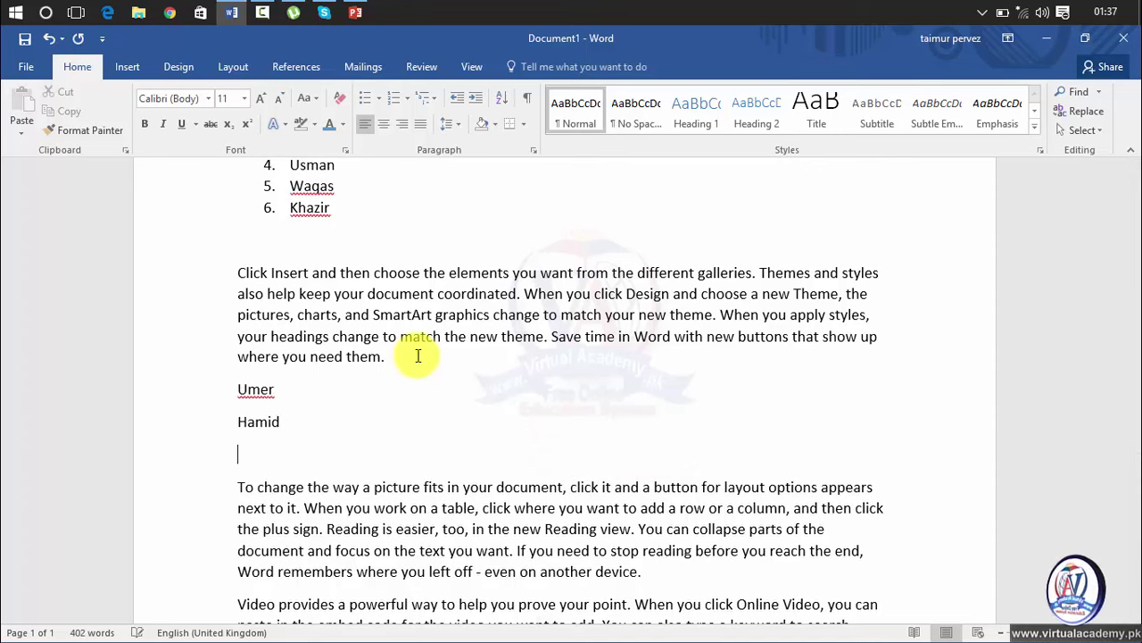
type("Ali")
key("Return")
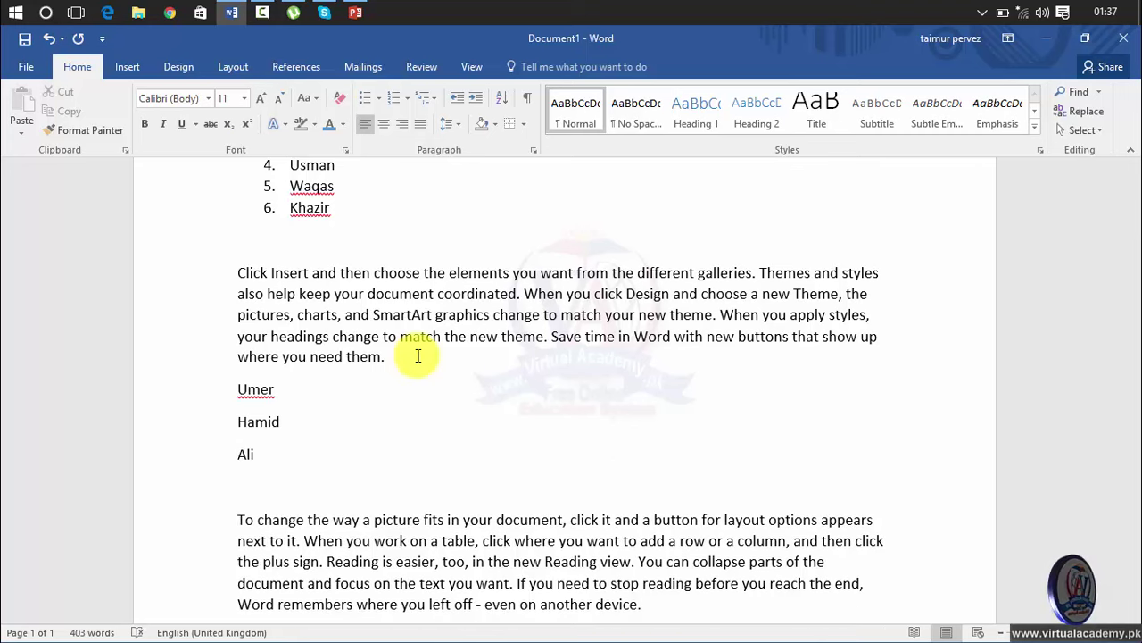
type("has")
type("n")
key("Return")
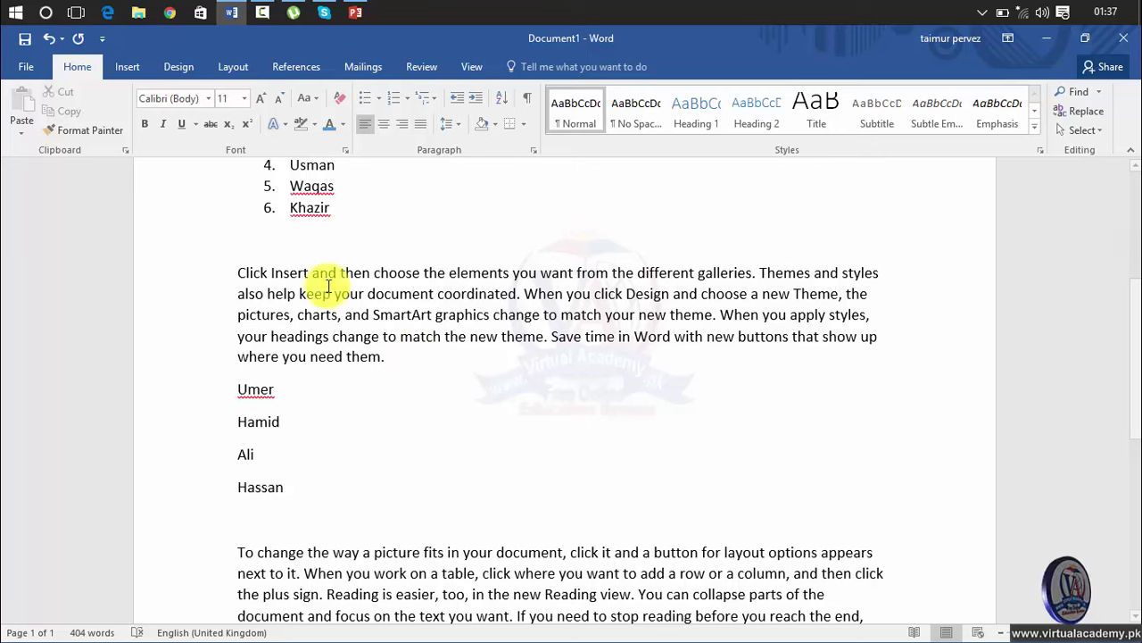
left_click_drag(290, 486, 260, 401)
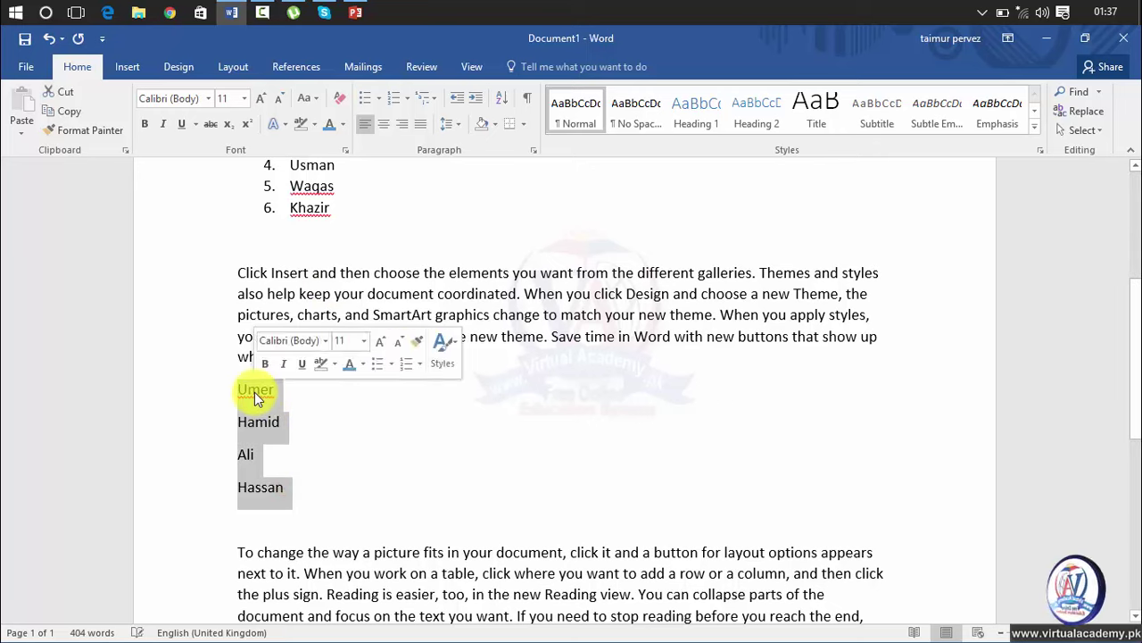
Apply 1. 2. 3. numbering and set the numbering value to 7 so the names read 7–10.
left_click(406, 99)
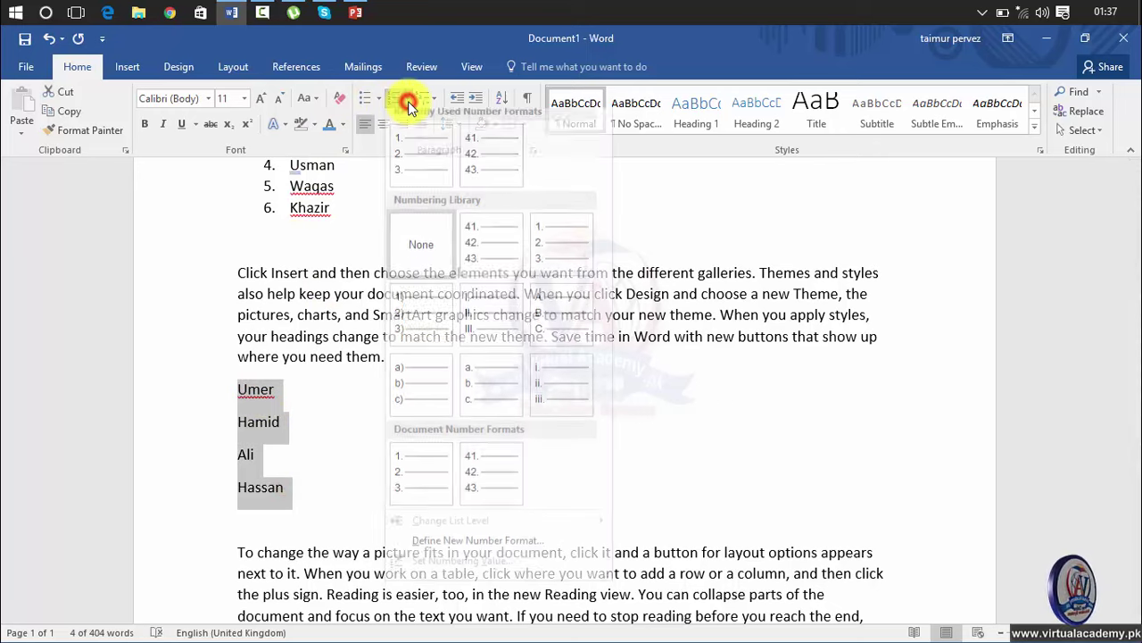
left_click(412, 159)
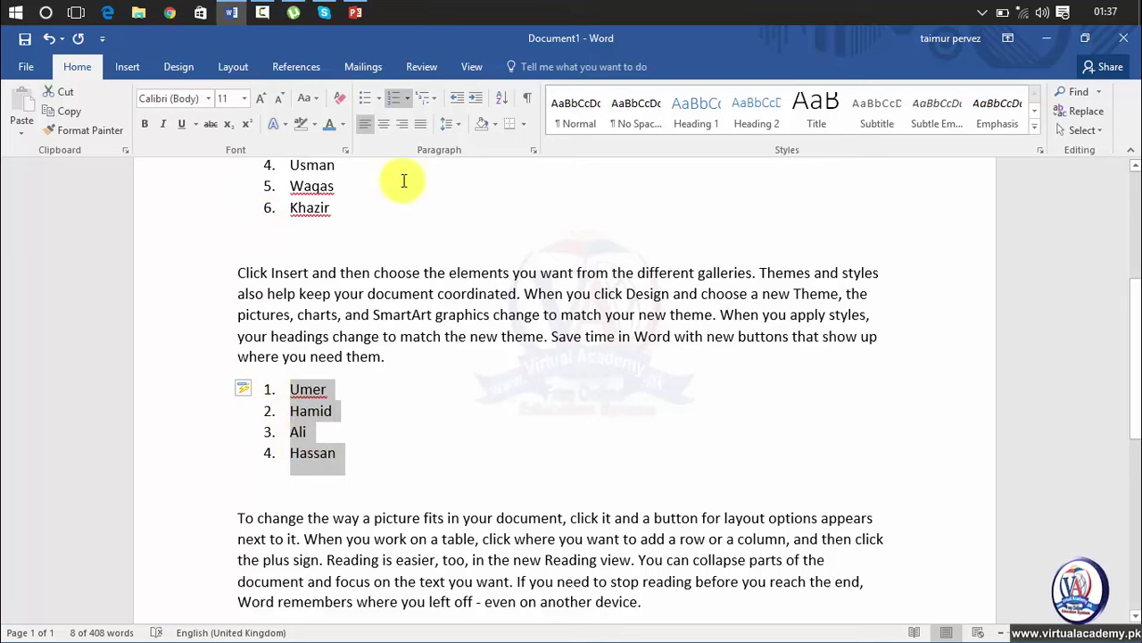
left_click(410, 95)
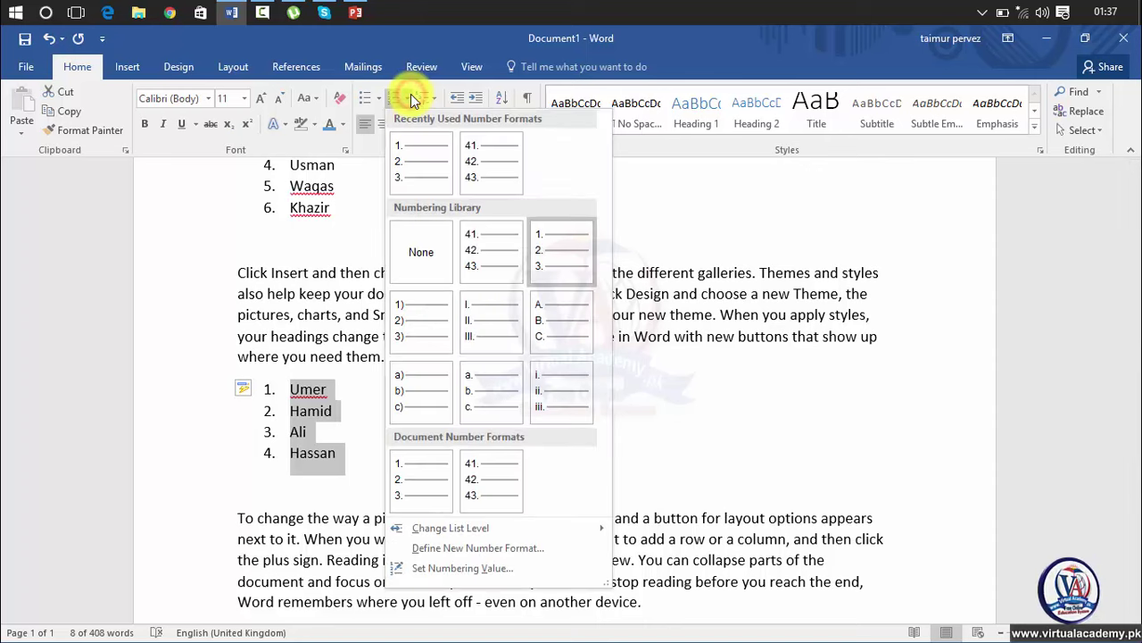
left_click(452, 572)
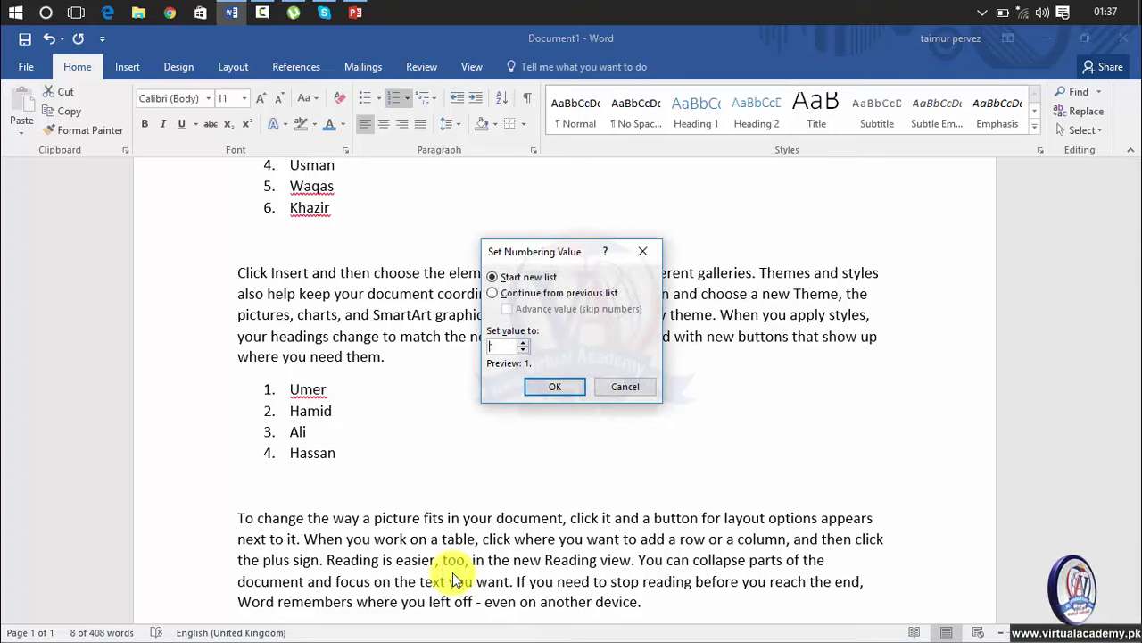
double_click(497, 347)
type("7")
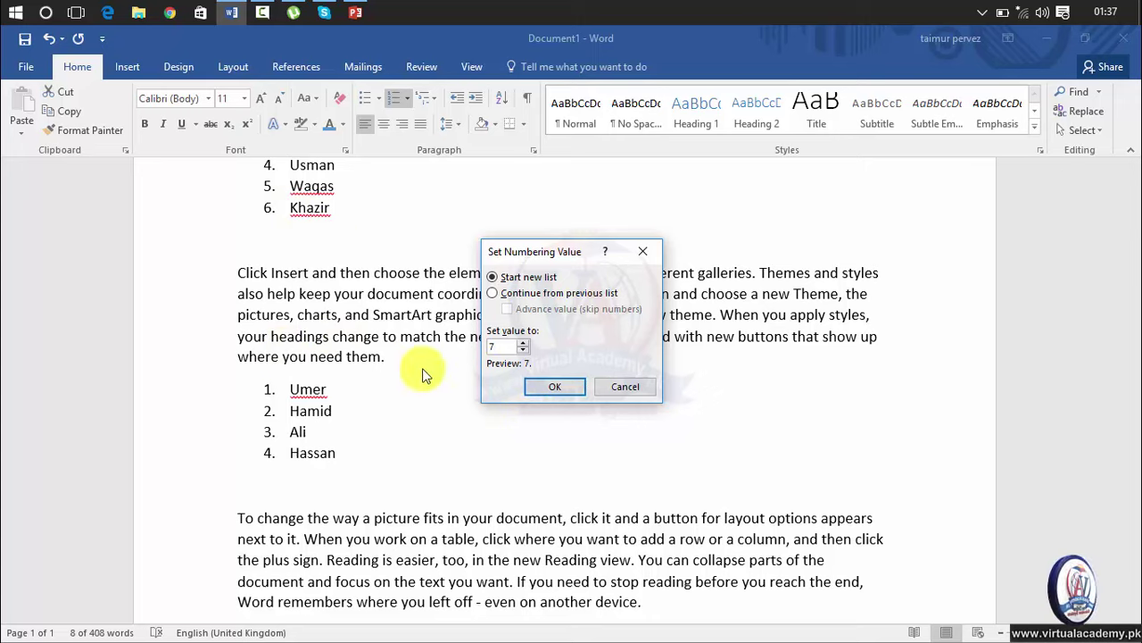
left_click(533, 385)
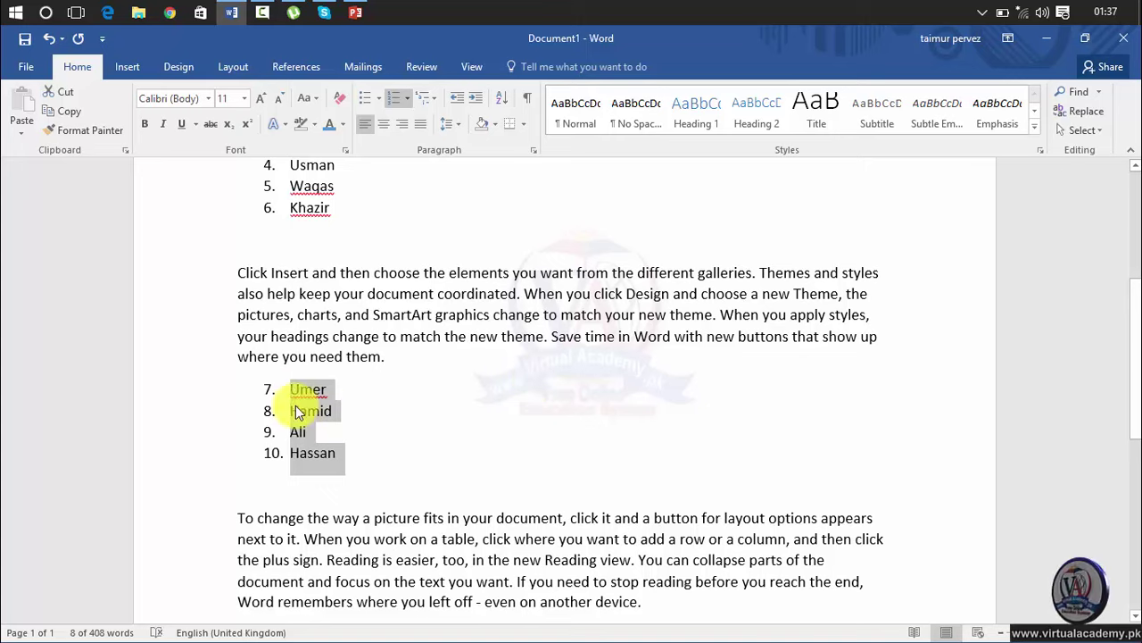
left_click(354, 457)
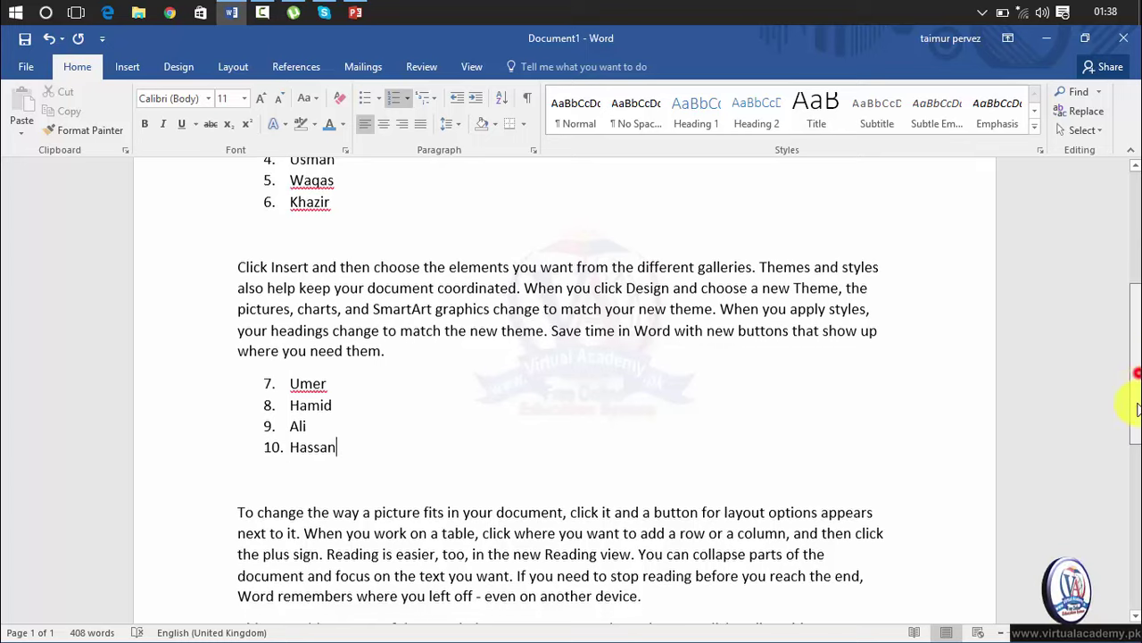
Add four placeholder lines starting with 'knkjn' below the 'another device.' paragraph and select them.
left_click_drag(1130, 387, 1132, 491)
left_click(660, 288)
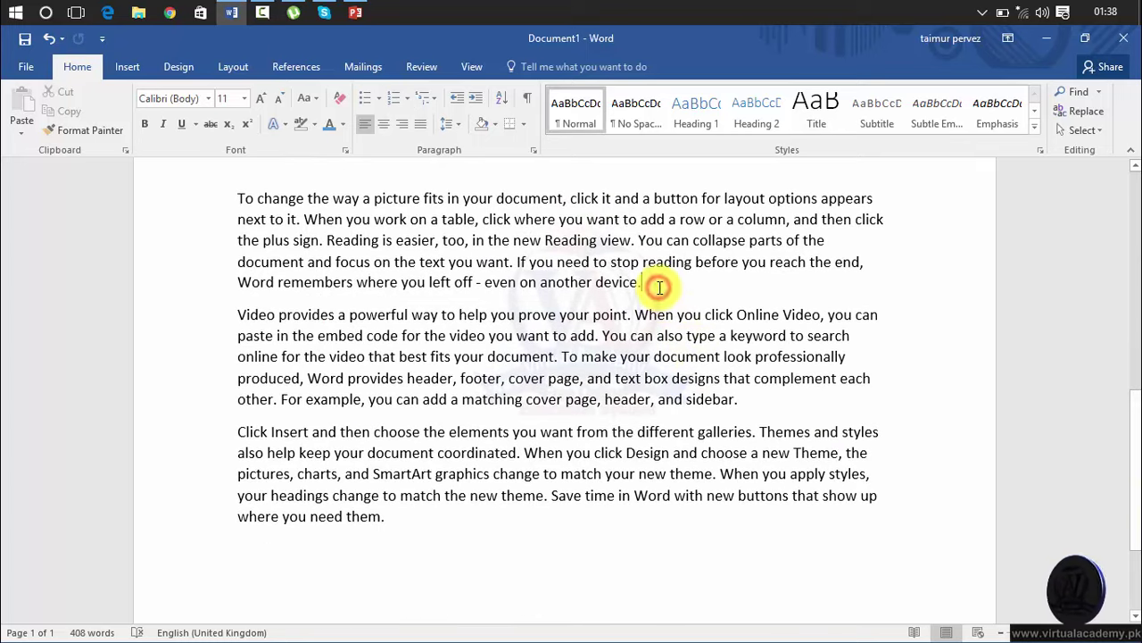
key("Return")
type("knkjn")
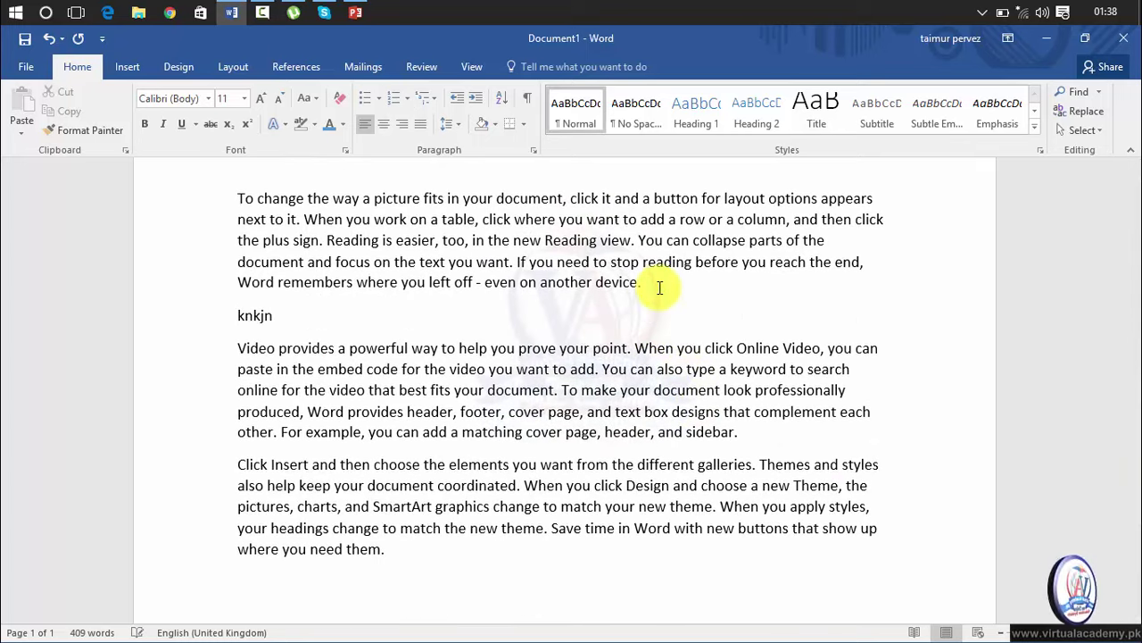
key("Return")
type("Zxnc,mznxc\\")
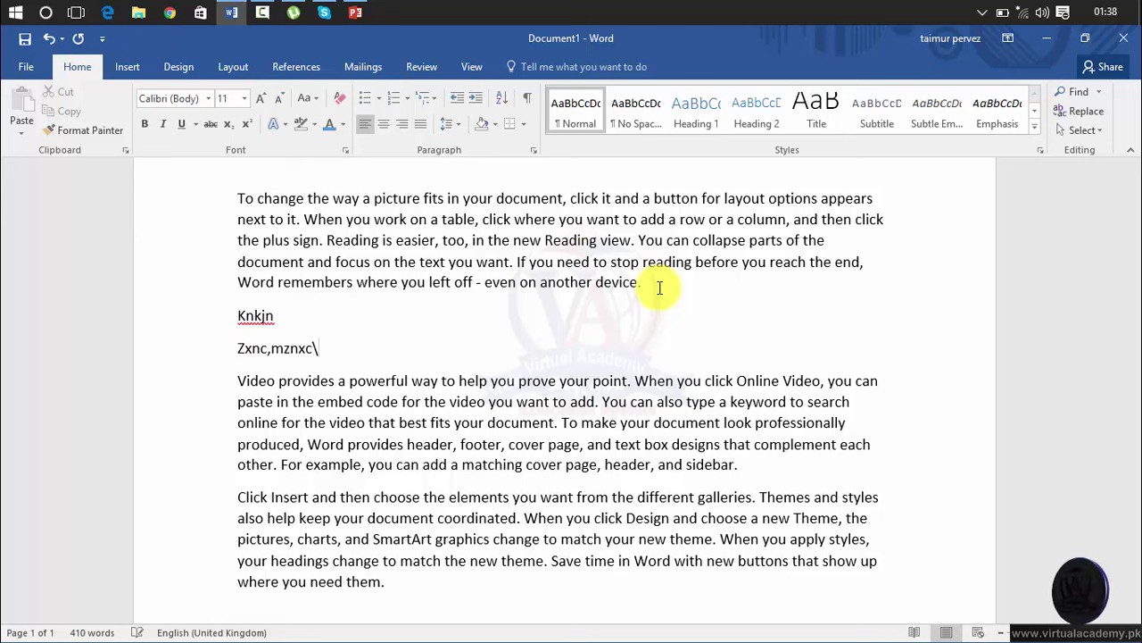
key("Return")
type("xn,cmnz")
key("Return")
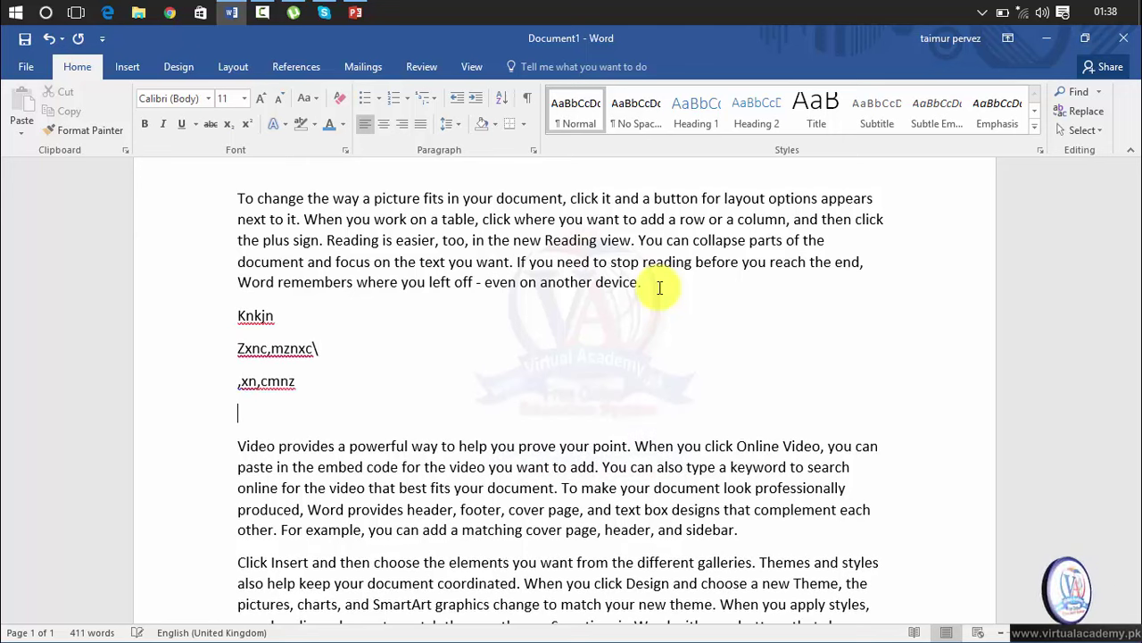
type(",cmnxz,nc")
key("Return")
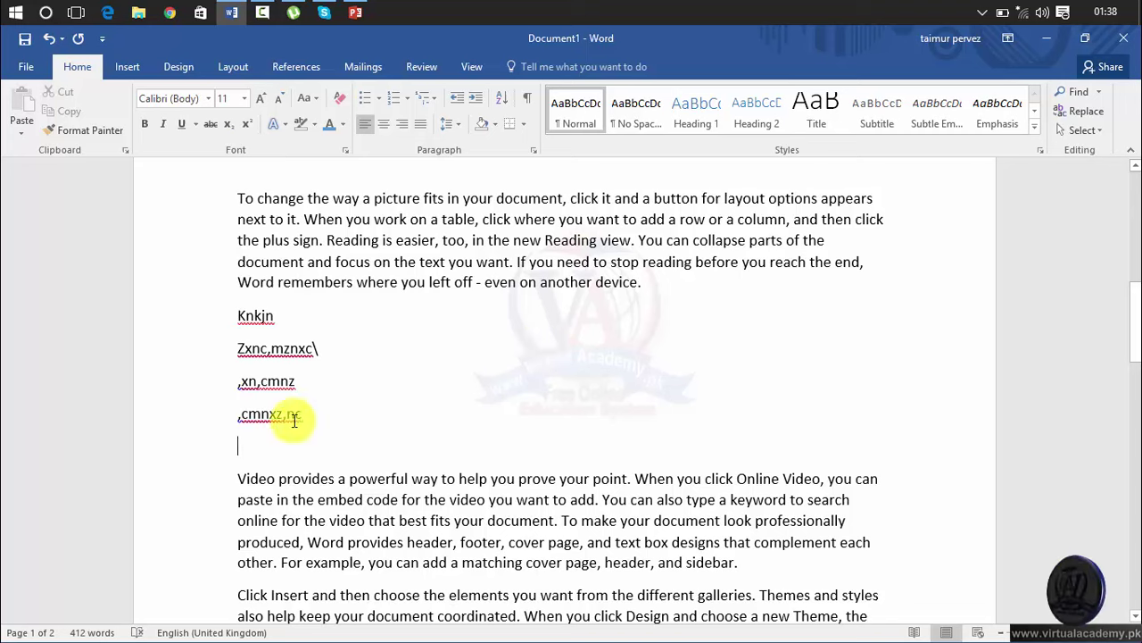
left_click_drag(307, 415, 241, 323)
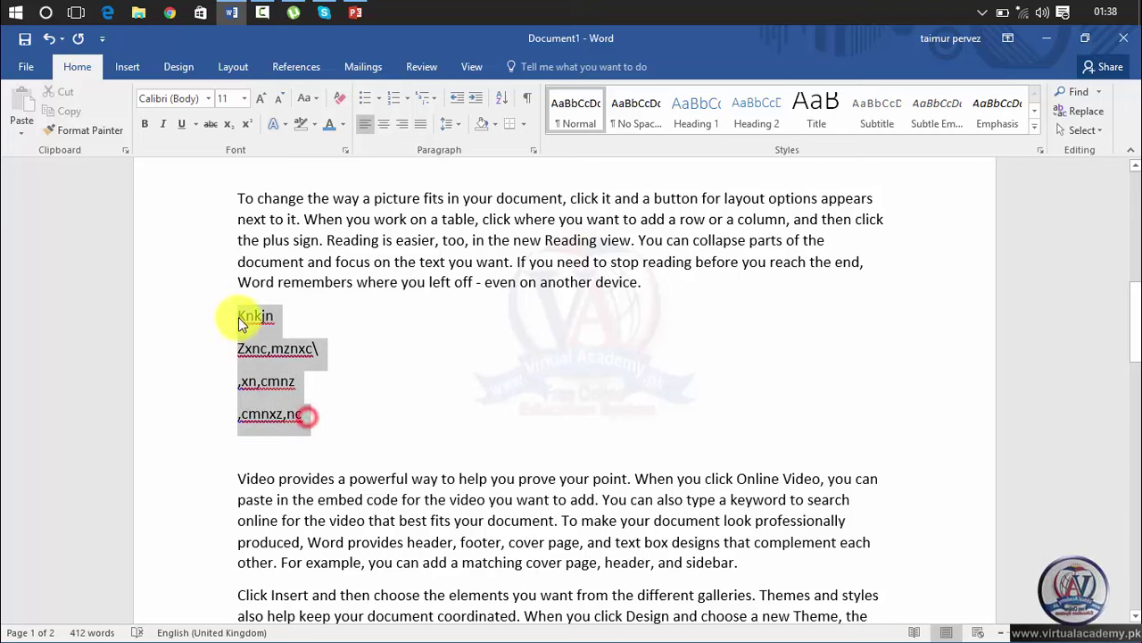
Number the four placeholder lines 1 to 4.
left_click(406, 99)
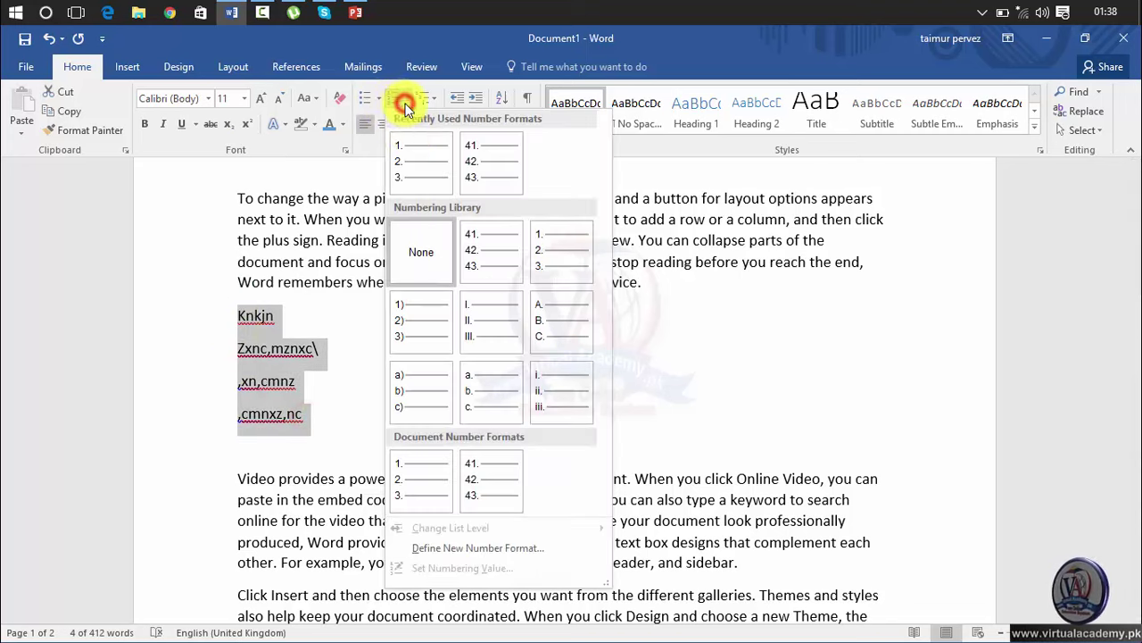
left_click(416, 155)
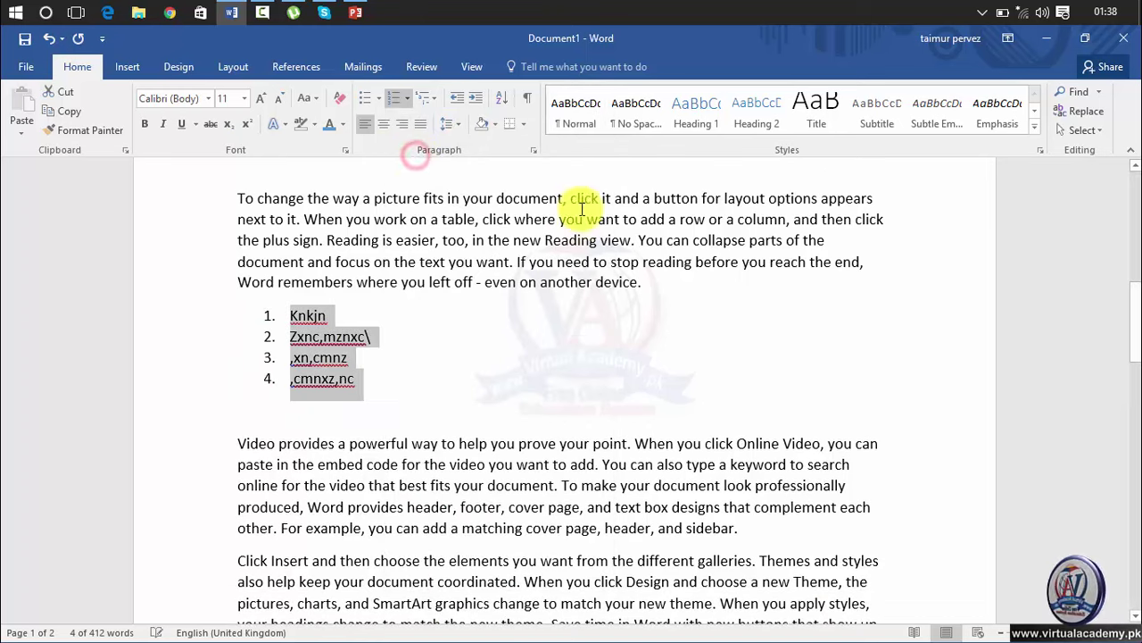
left_click_drag(1137, 328, 1134, 317)
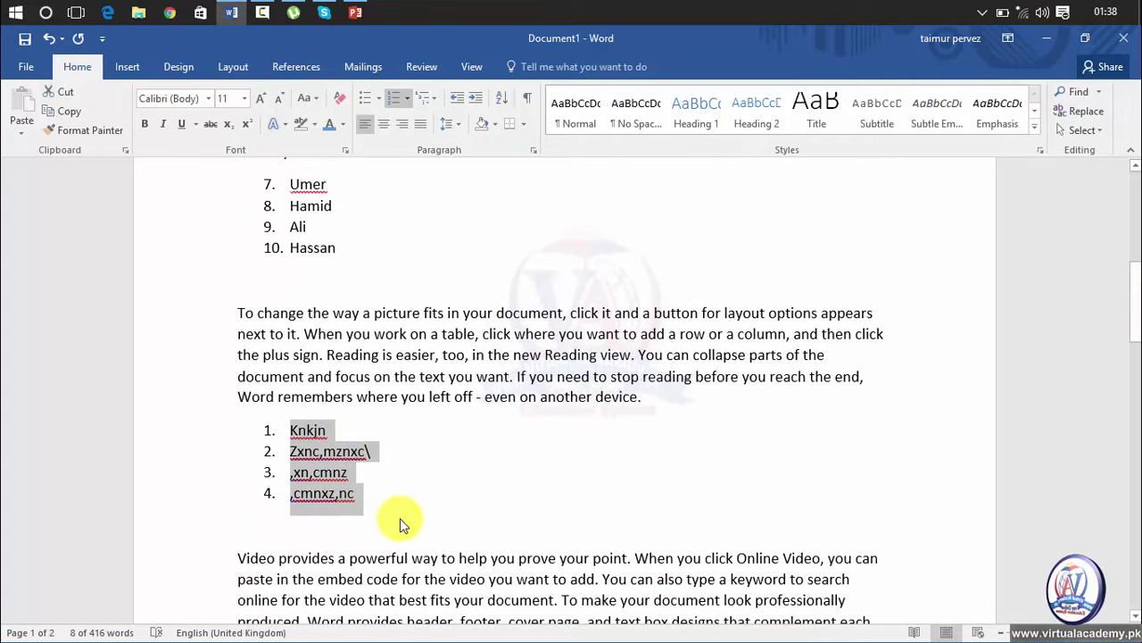
Delete the temporary numbered list and move to the empty line below Hassan.
key("Delete")
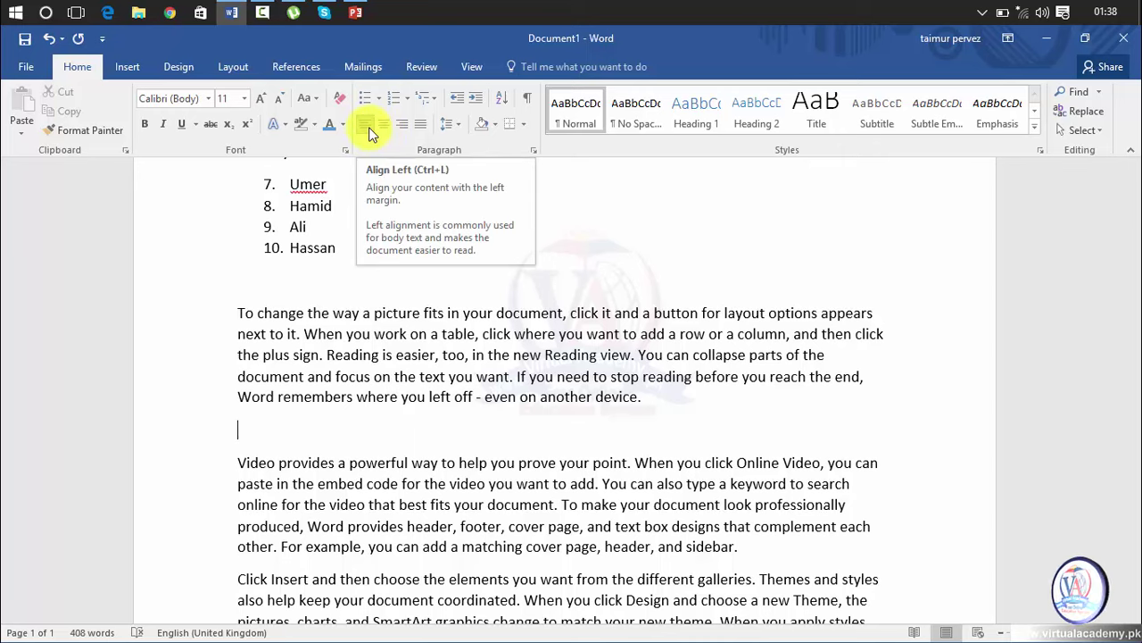
left_click(342, 308)
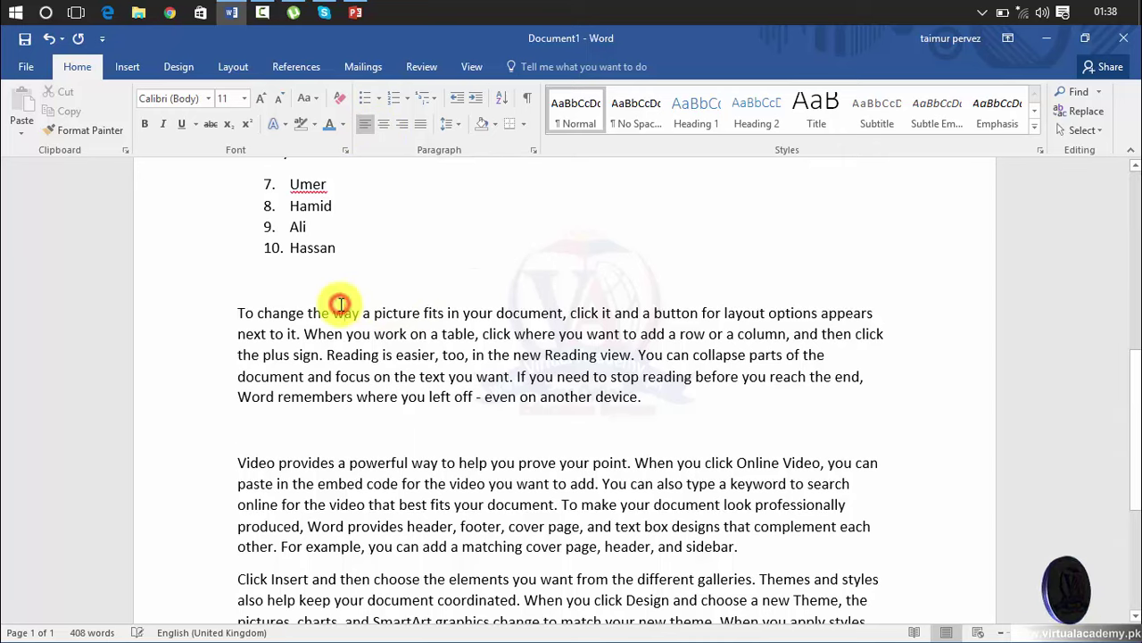
left_click(238, 292)
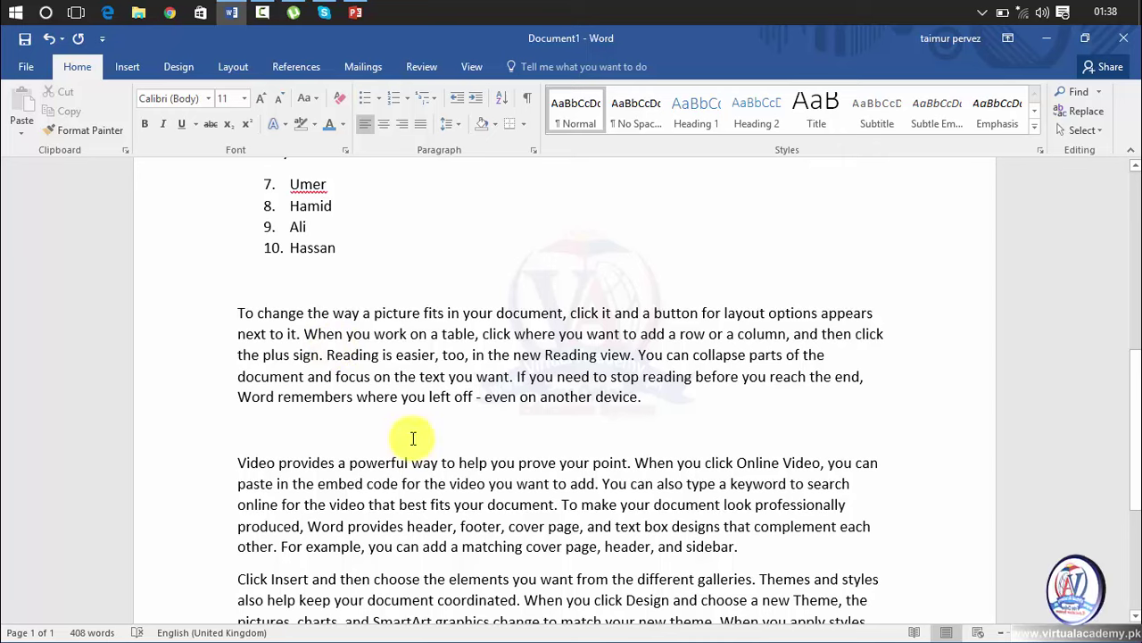
Type 'Ms word' and make it a bold 14 pt heading.
type("Ms ")
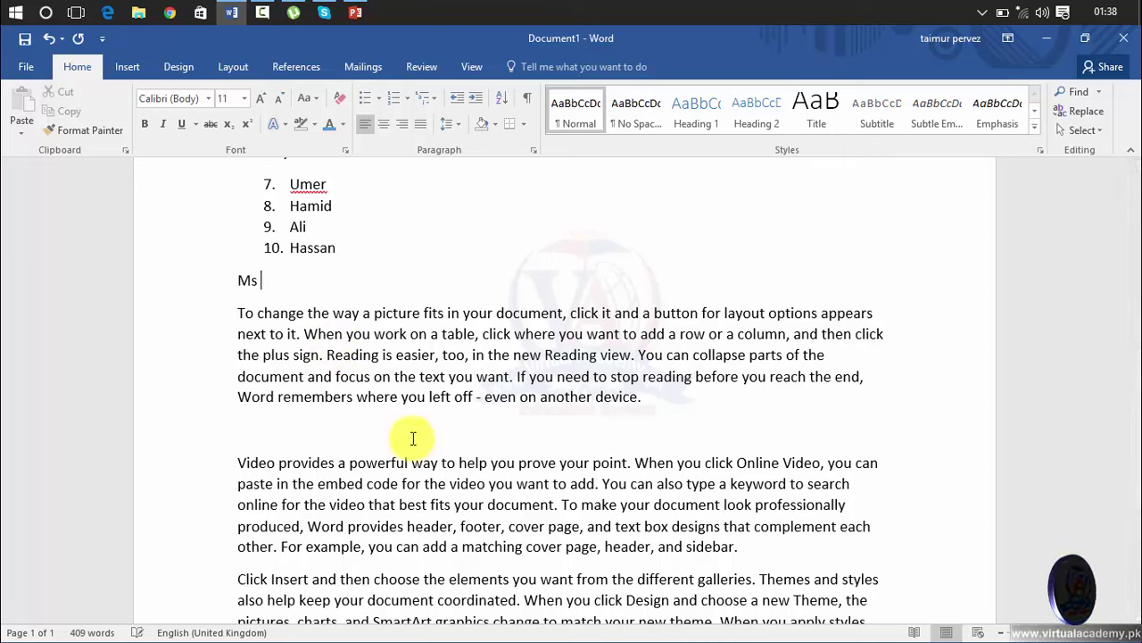
type("word")
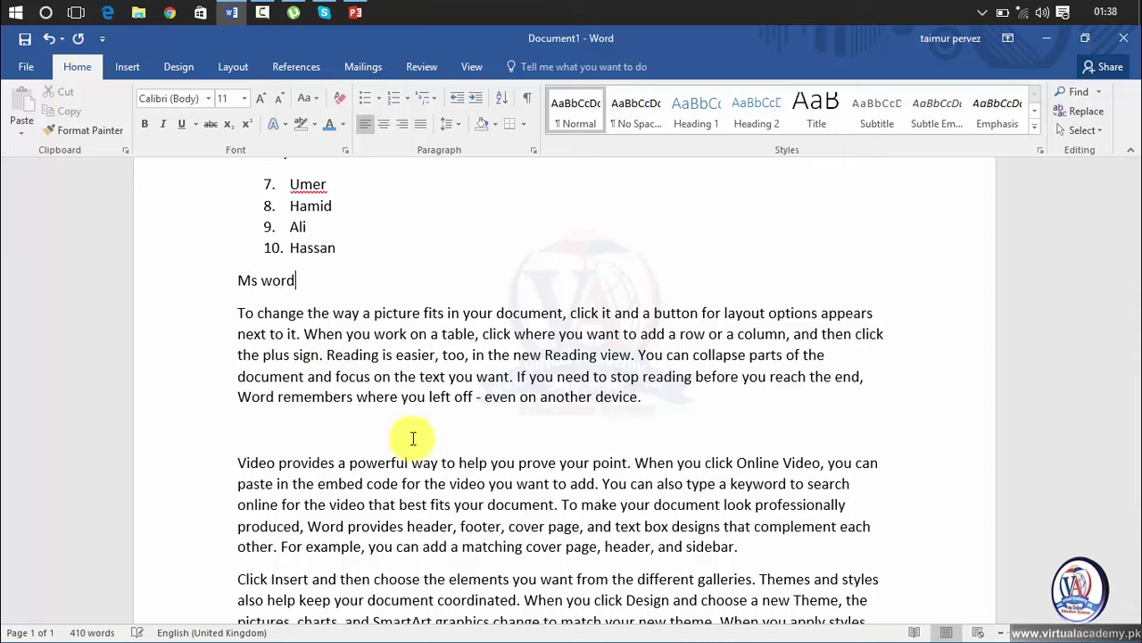
left_click_drag(319, 284, 231, 284)
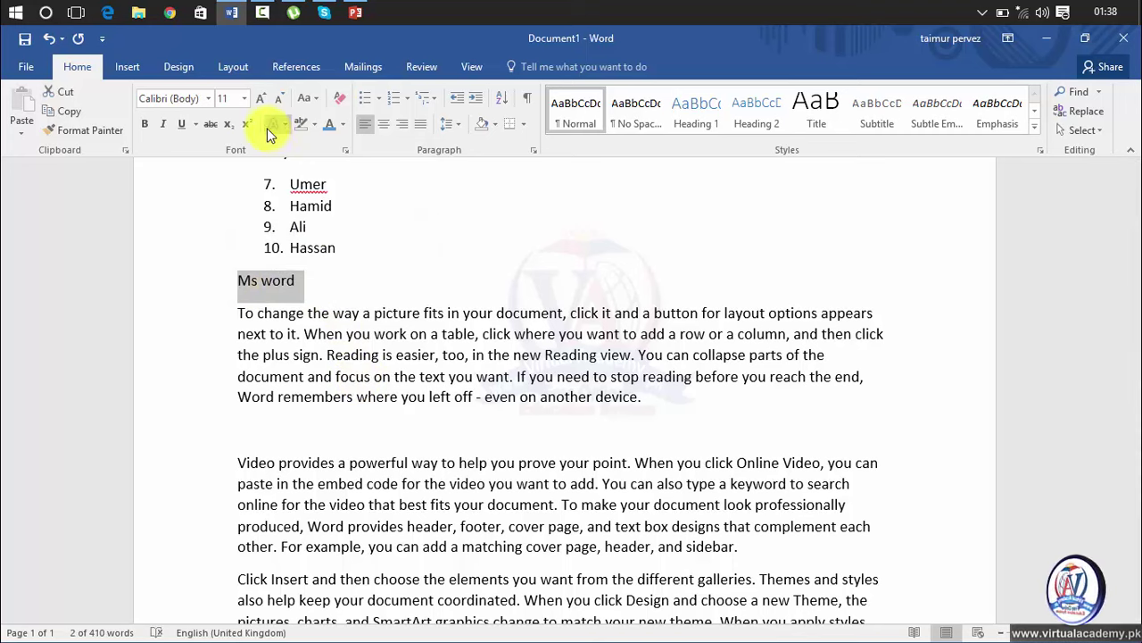
left_click(149, 122)
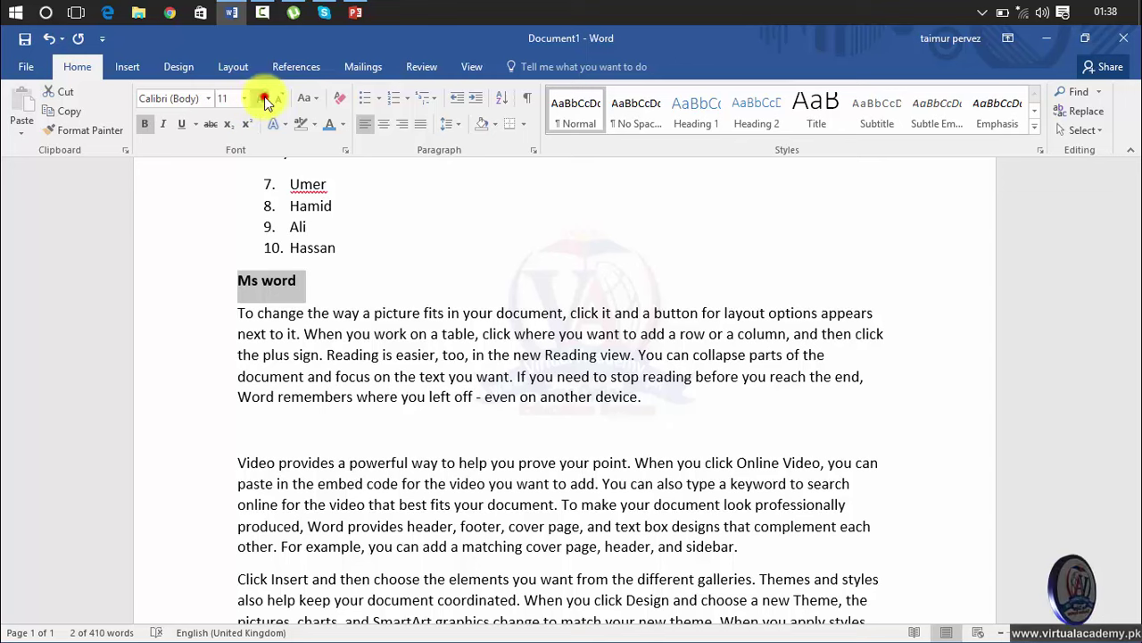
left_click(265, 99)
left_click(265, 99)
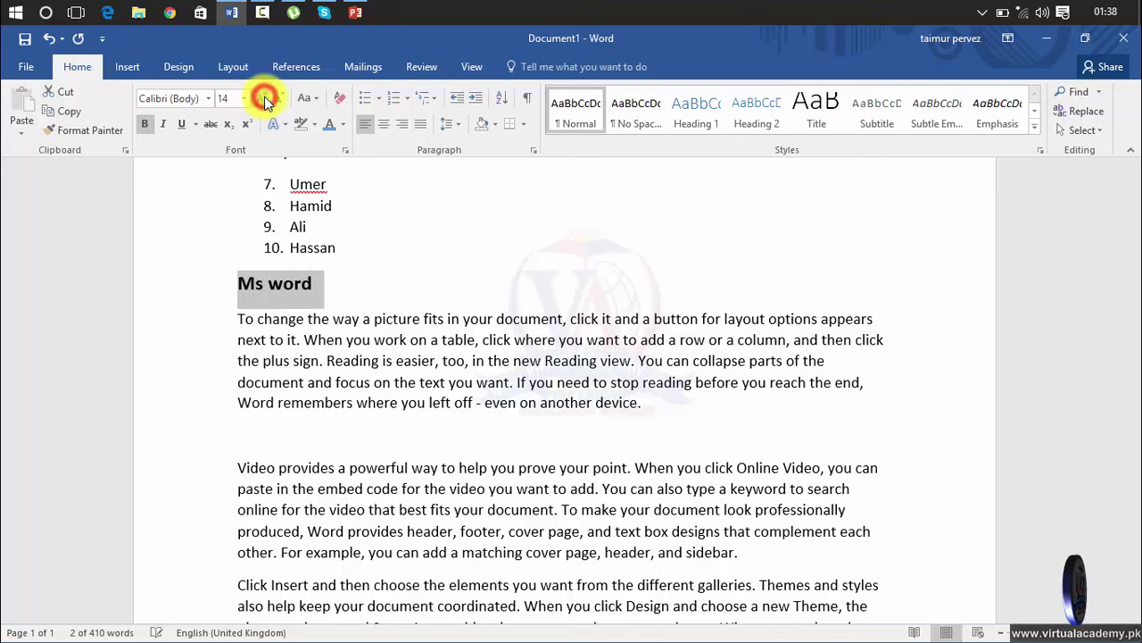
Try centre, right and left alignment on the heading, finally setting it to justified.
left_click(382, 129)
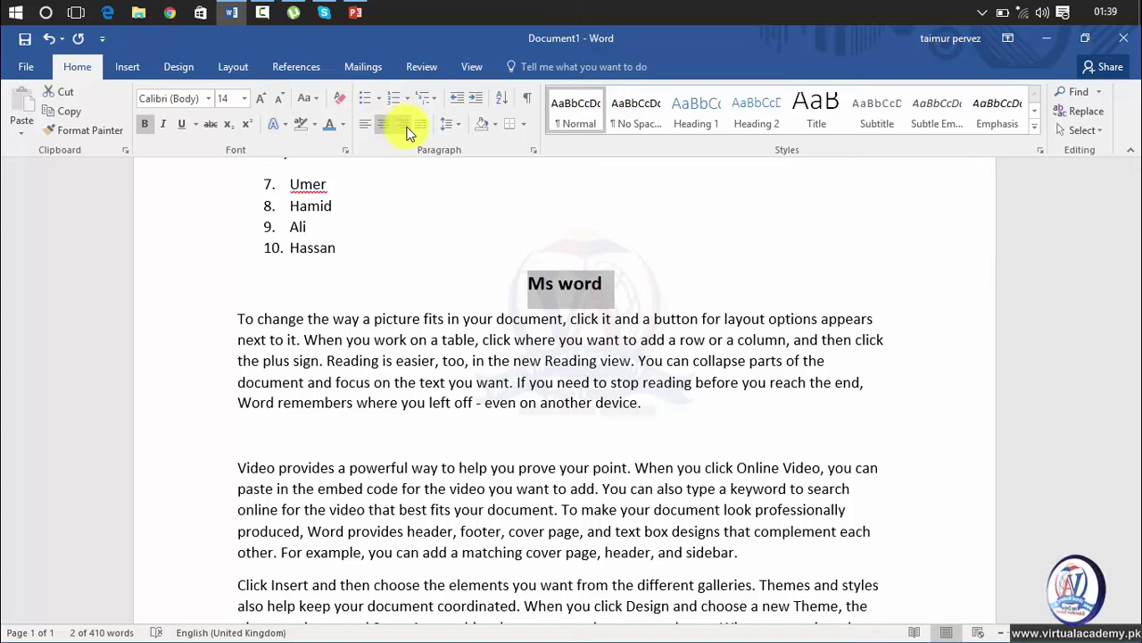
left_click(407, 132)
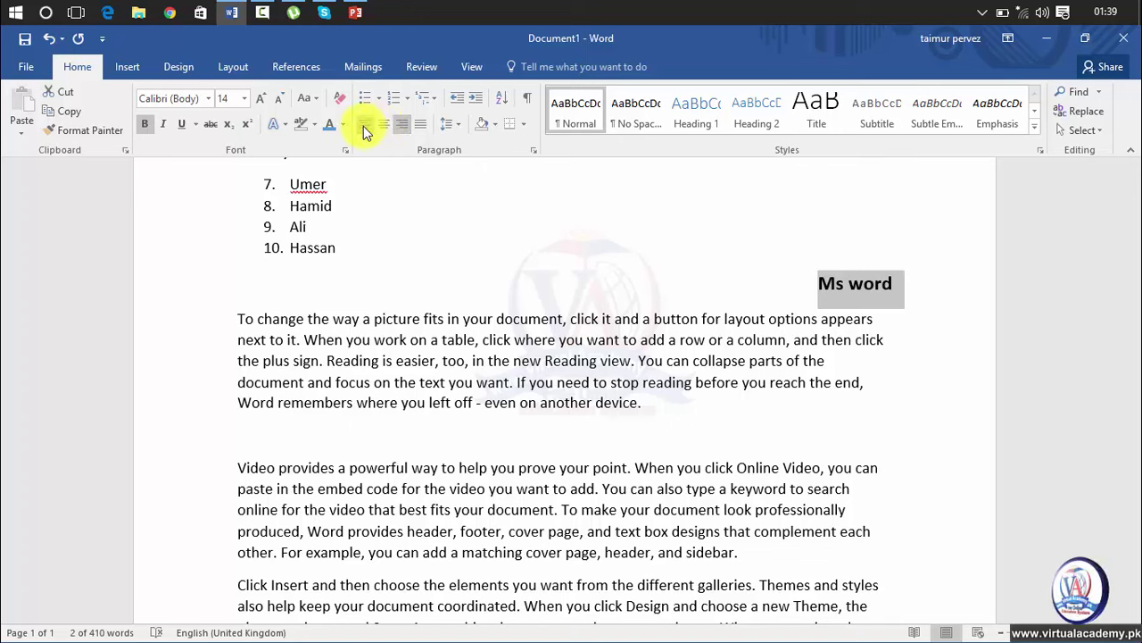
left_click(366, 127)
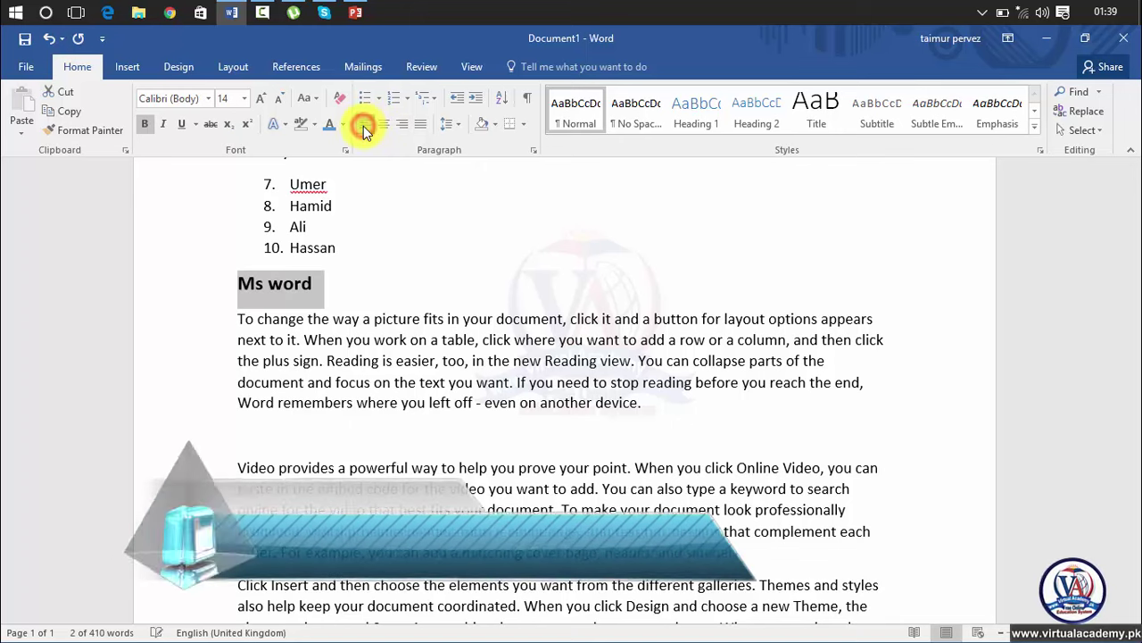
left_click(420, 129)
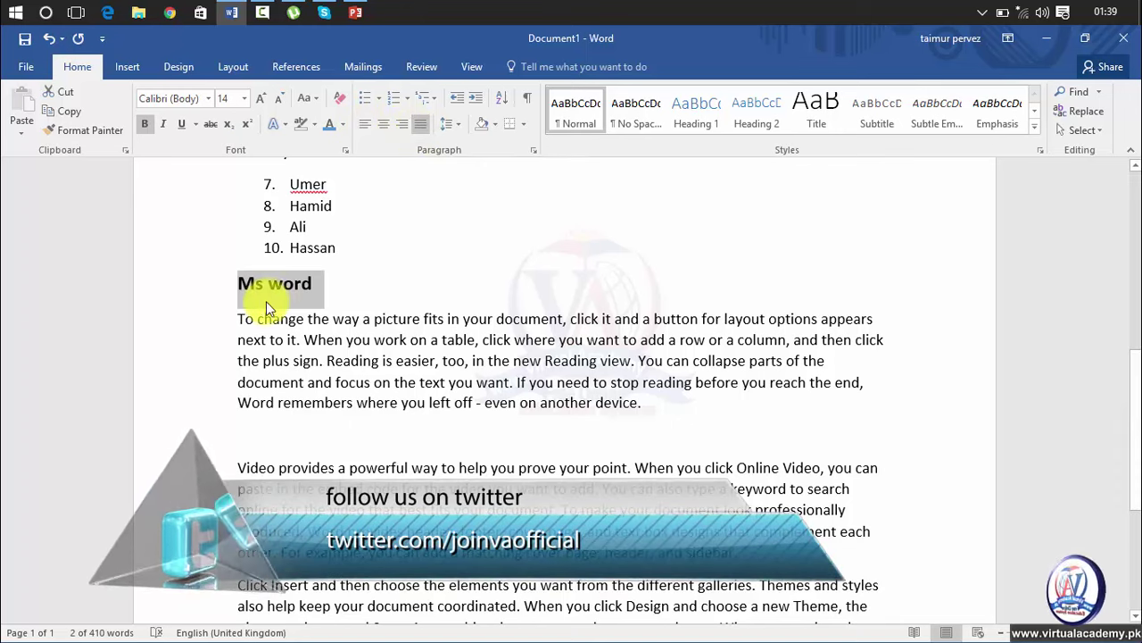
left_click(383, 130)
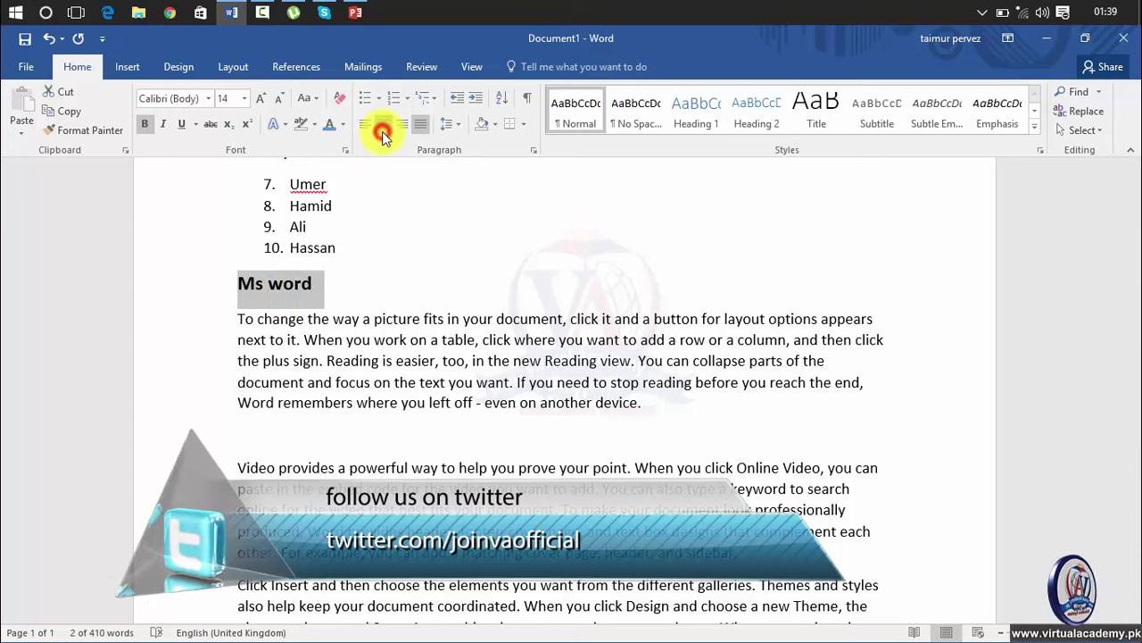
left_click(423, 130)
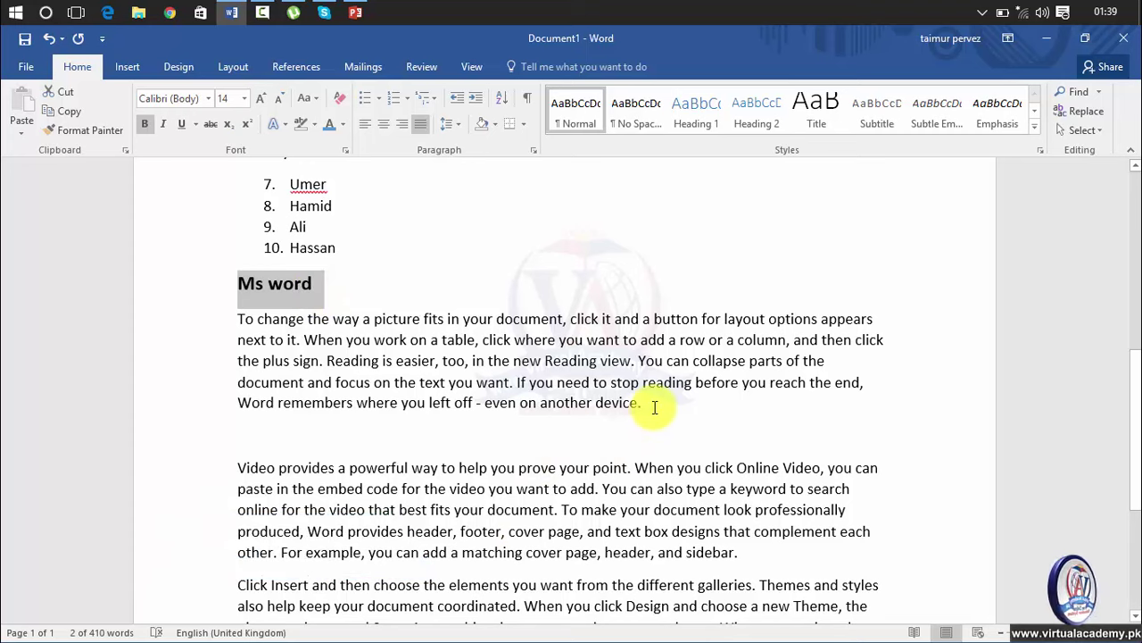
Try centre and right alignment on the paragraph, add a gibberish test line, then left-align both.
left_click_drag(654, 407, 239, 321)
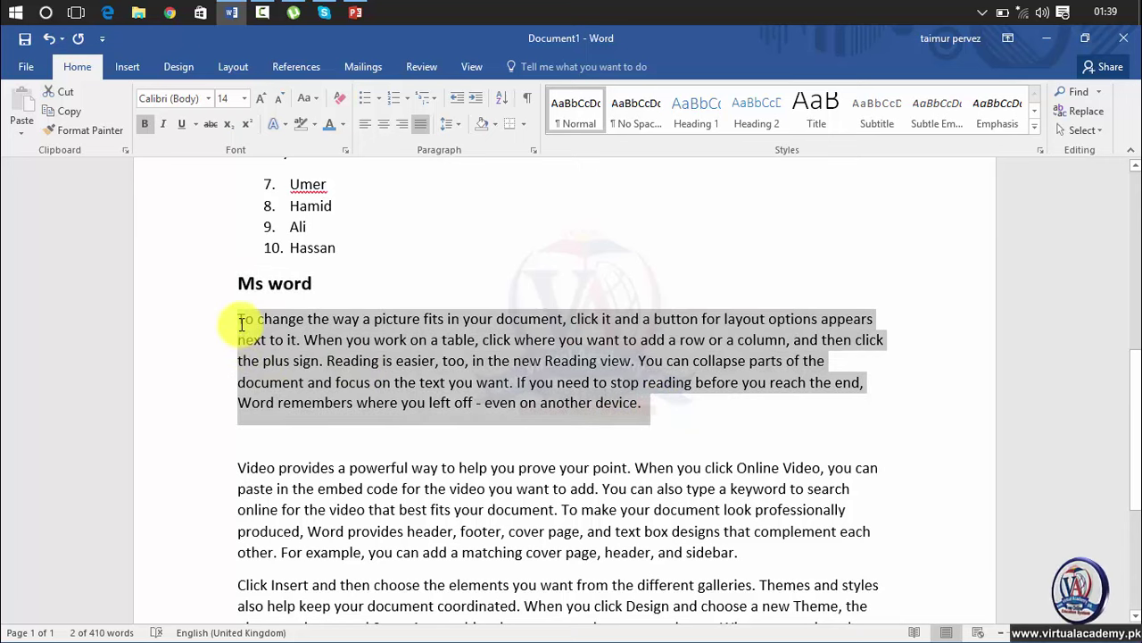
left_click(384, 124)
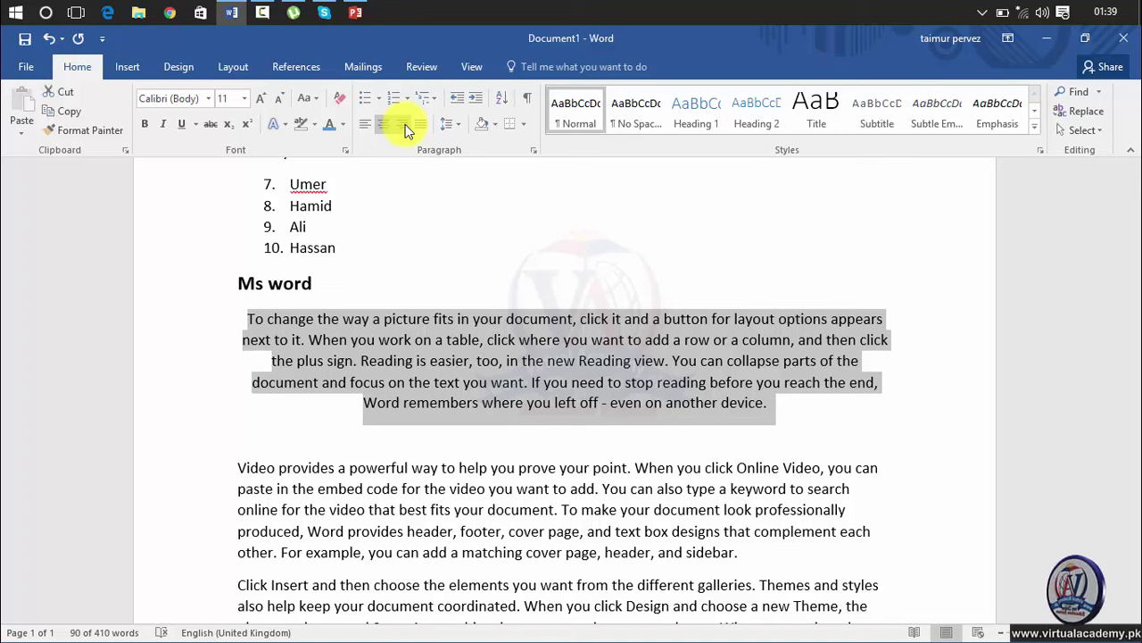
left_click(406, 124)
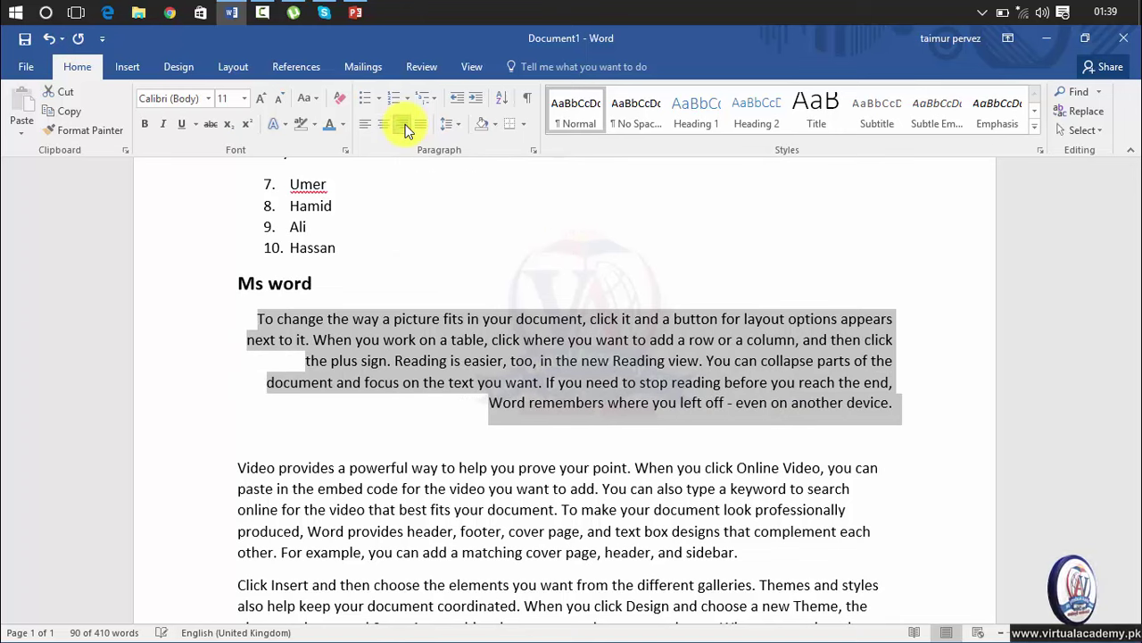
left_click(902, 409)
key("Return")
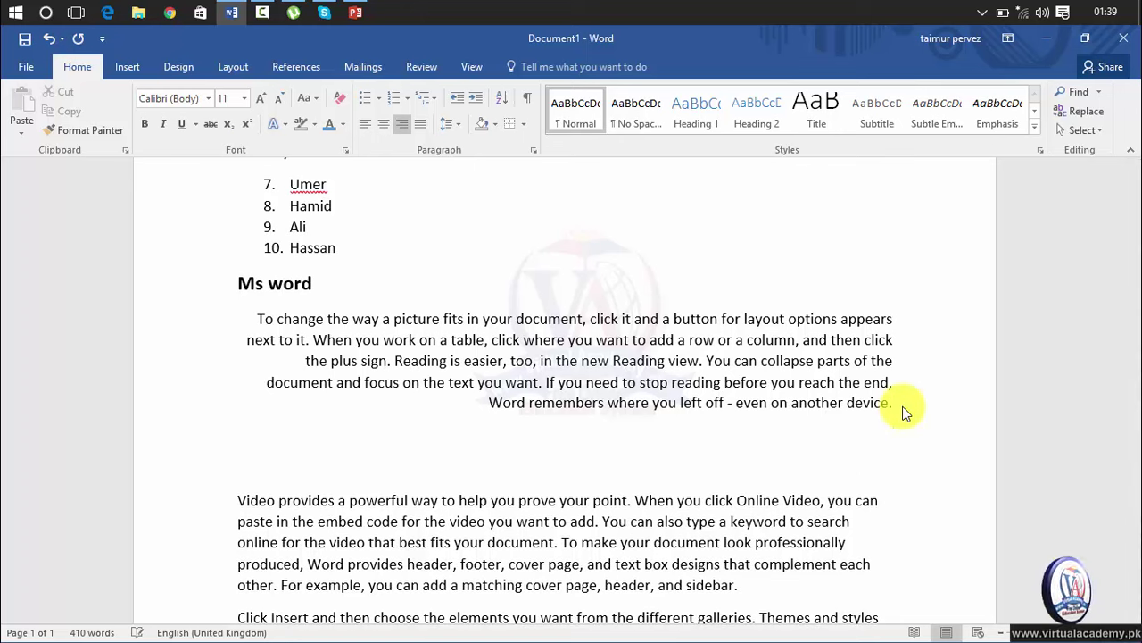
type("lkfjsdifjlsdkjfoisjfdf")
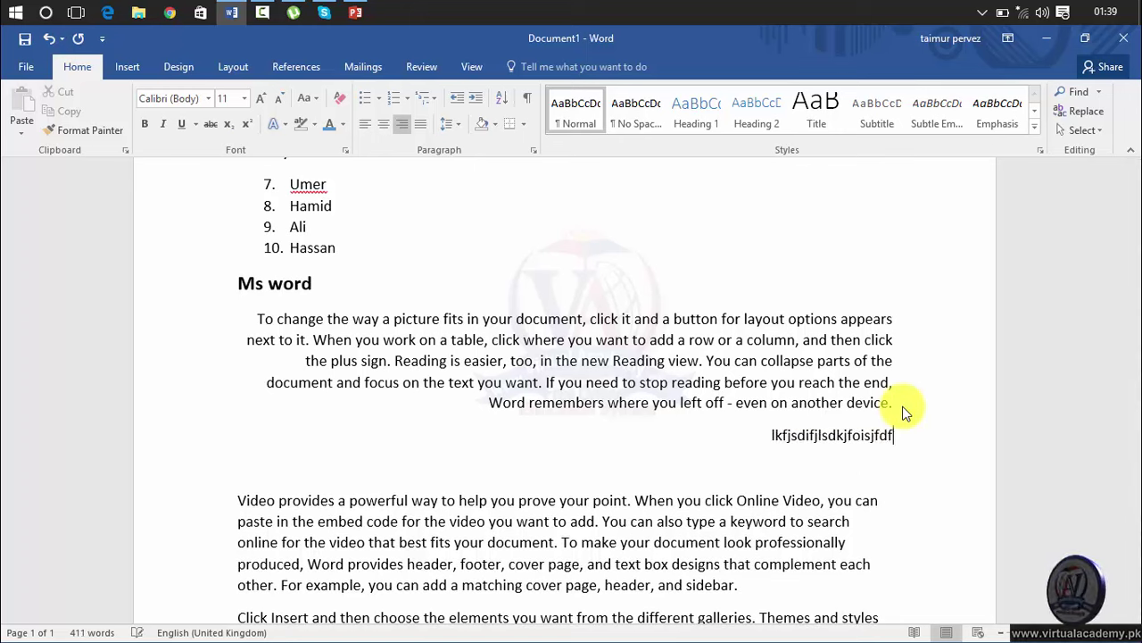
type("fdlkfjsidjflskdjofijsdlkfjosij")
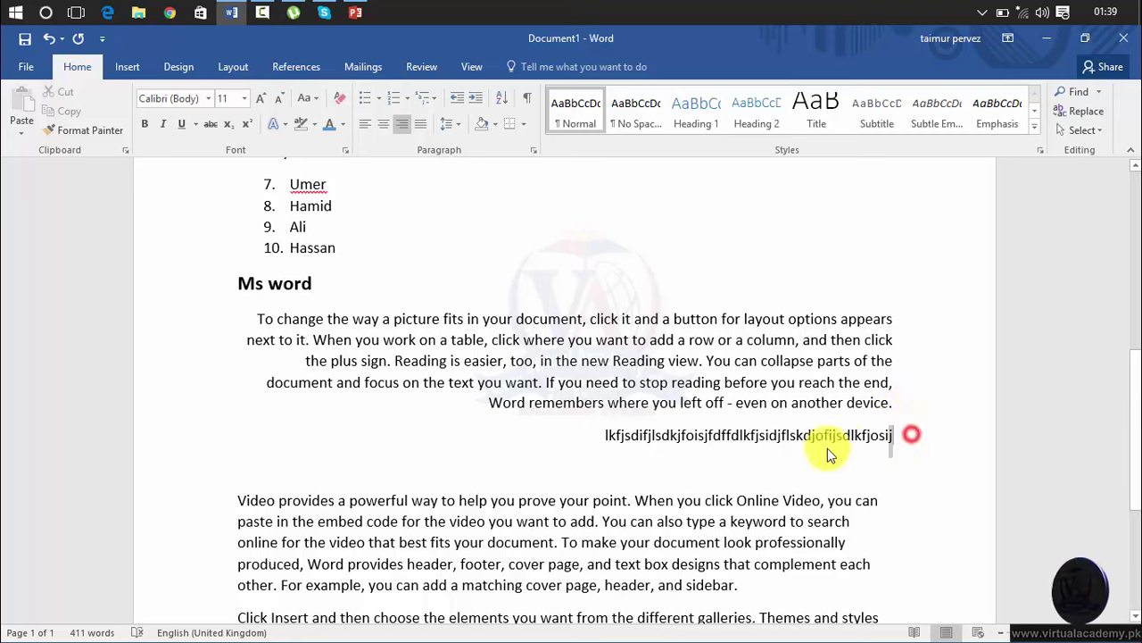
mouse_move(903, 436)
left_mouse_down()
mouse_move(486, 393)
mouse_move(250, 322)
left_mouse_up()
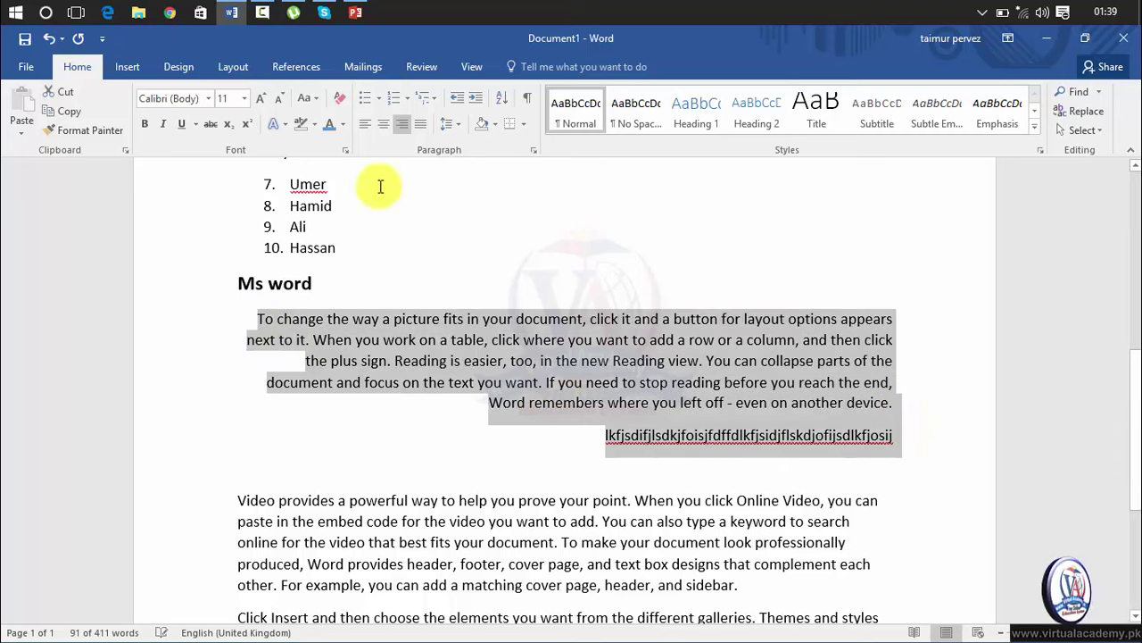
left_click(366, 125)
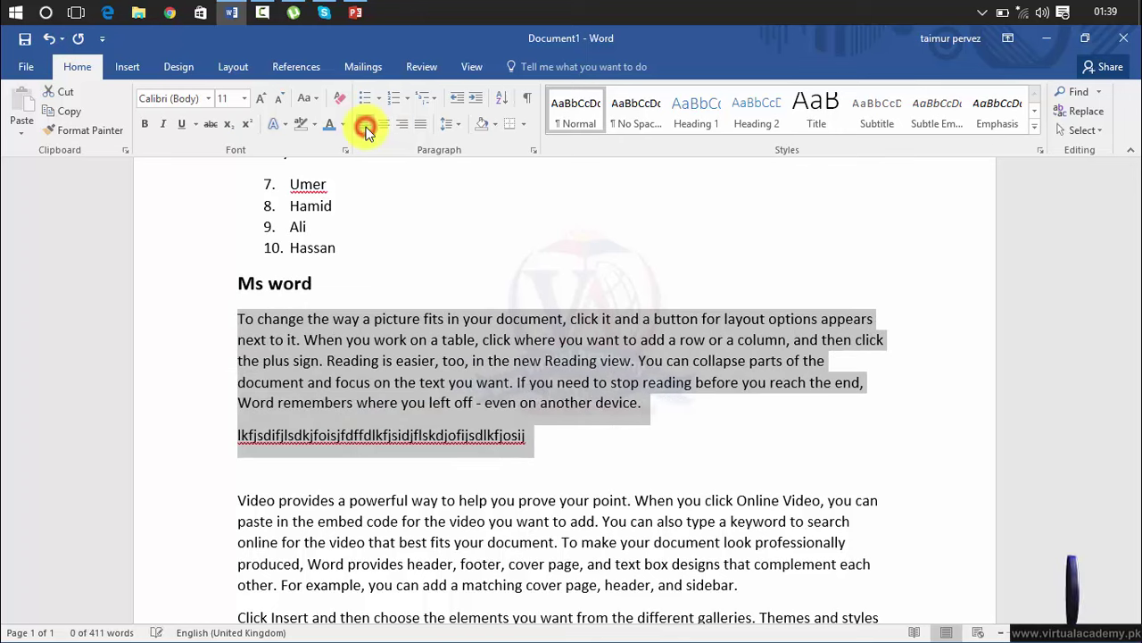
left_click(534, 442)
Delete the gibberish test lines and the extra blank paragraph before 'Video provides'.
left_click_drag(533, 442, 246, 443)
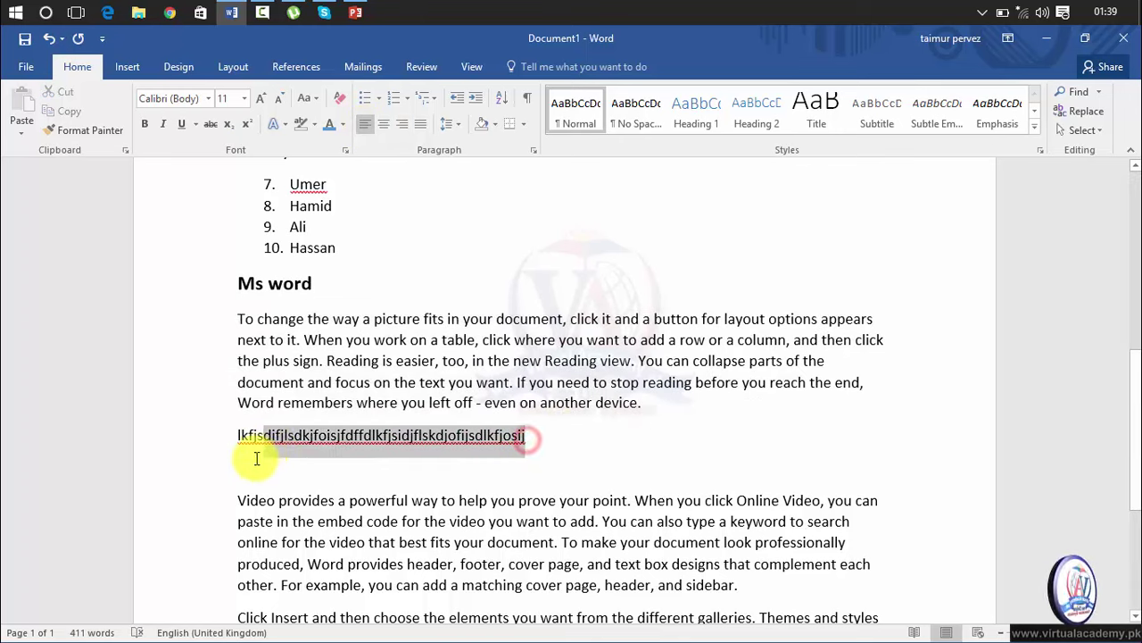
key("BackSpace")
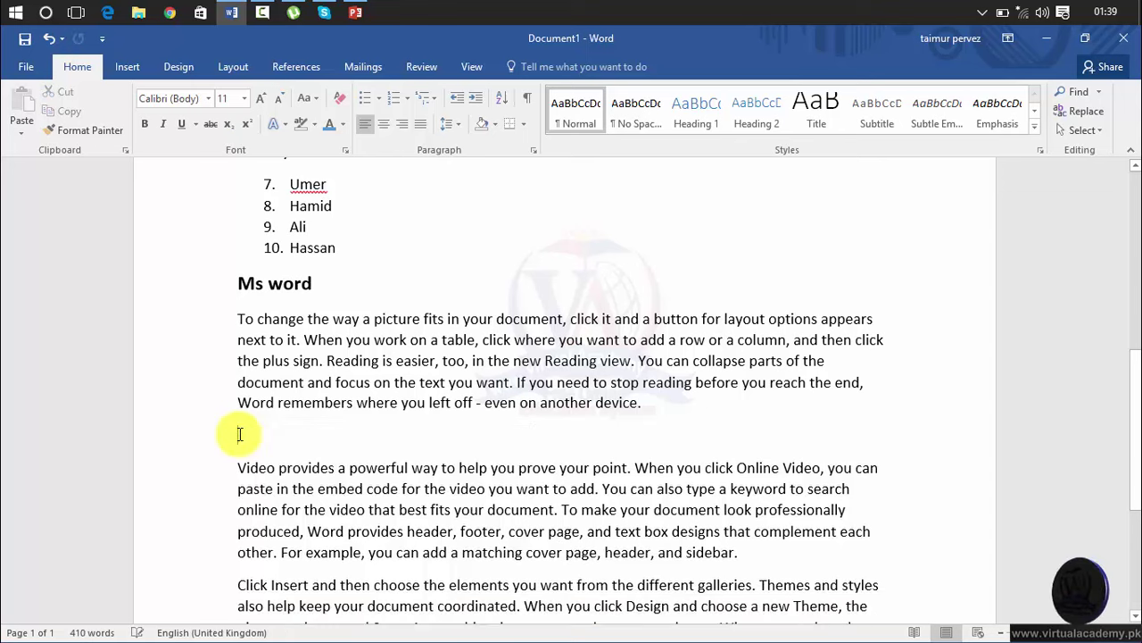
key("BackSpace")
left_click(239, 435)
key("Return")
type("kjdflksjofi")
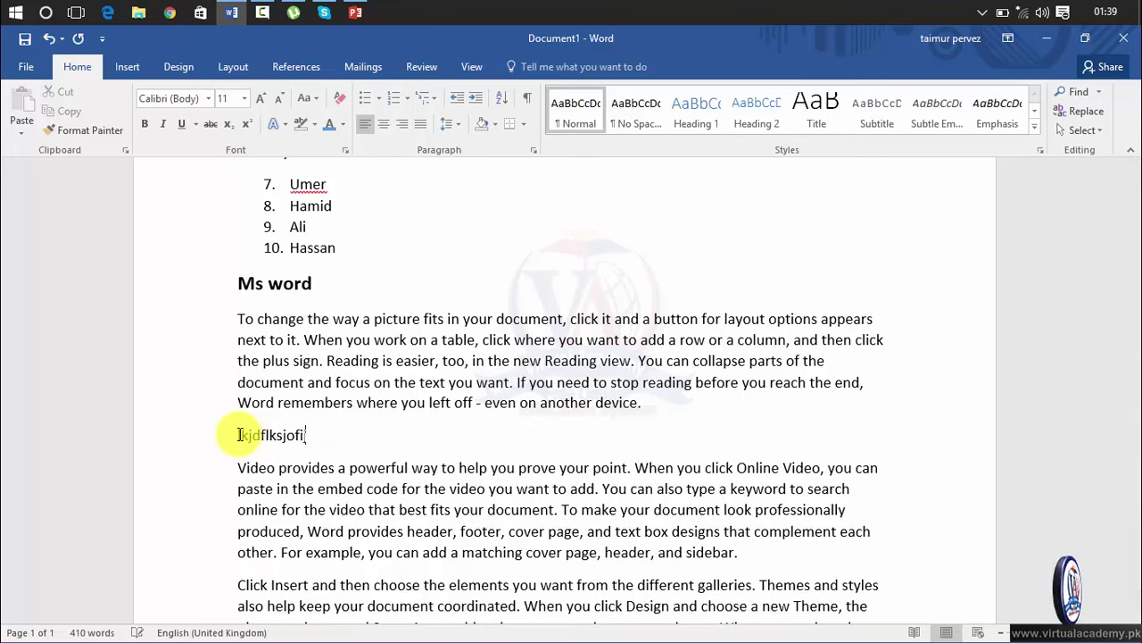
type("jaslkdfj")
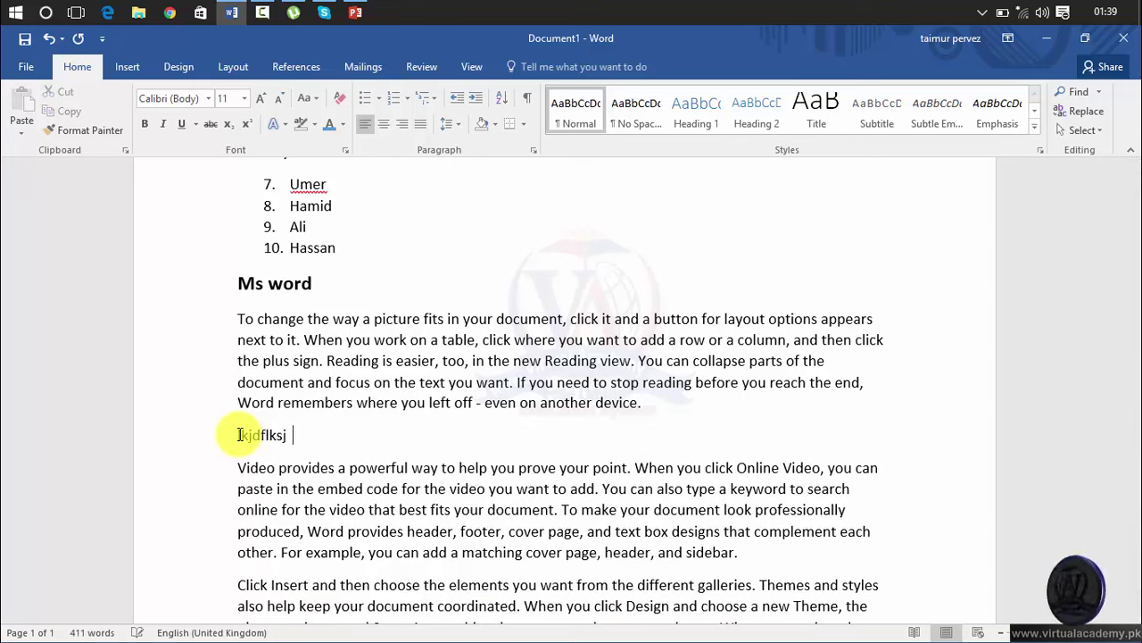
key("BackSpace")
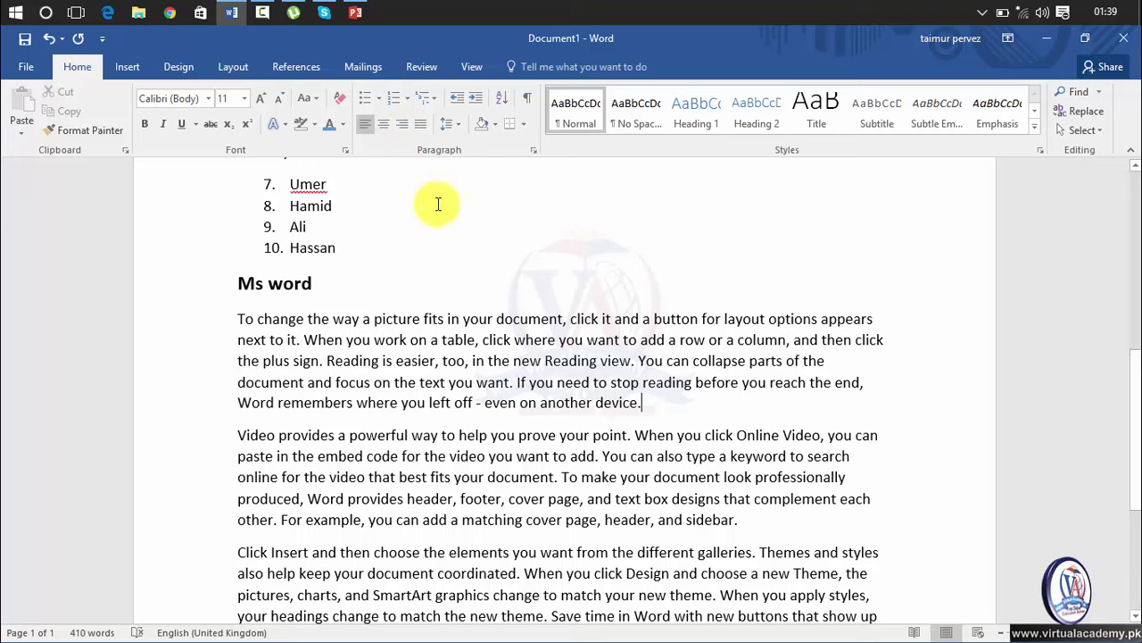
Select names 7–10 (Umer to Hassan) and apply the Article/Section multilevel heading list style.
left_click(434, 105)
left_click(435, 103)
left_click(379, 198)
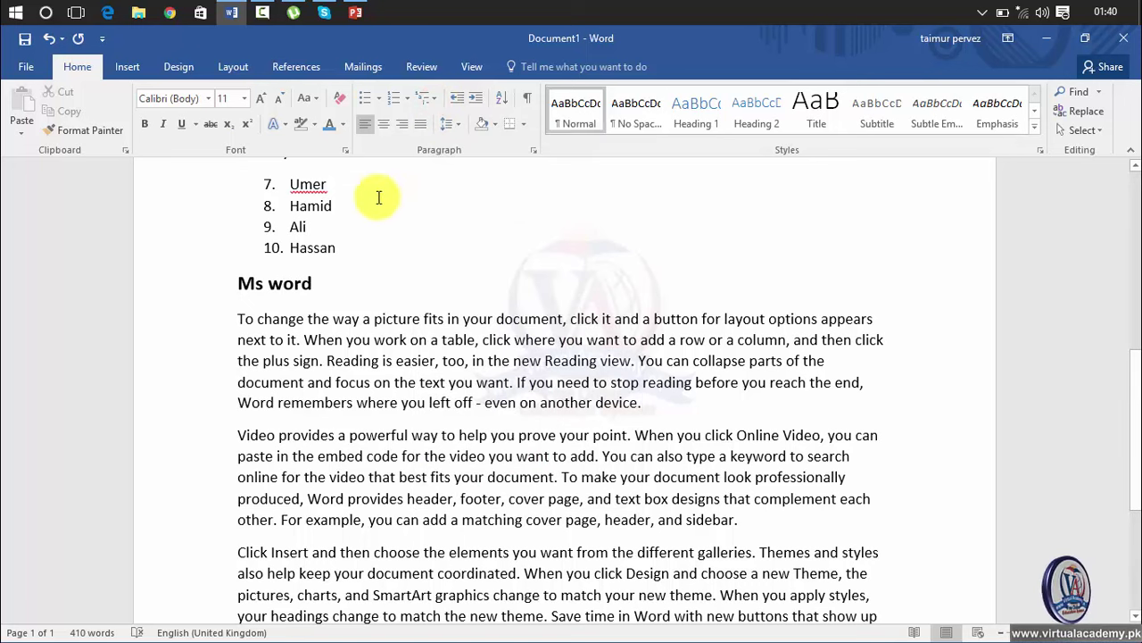
left_click_drag(336, 249, 261, 186)
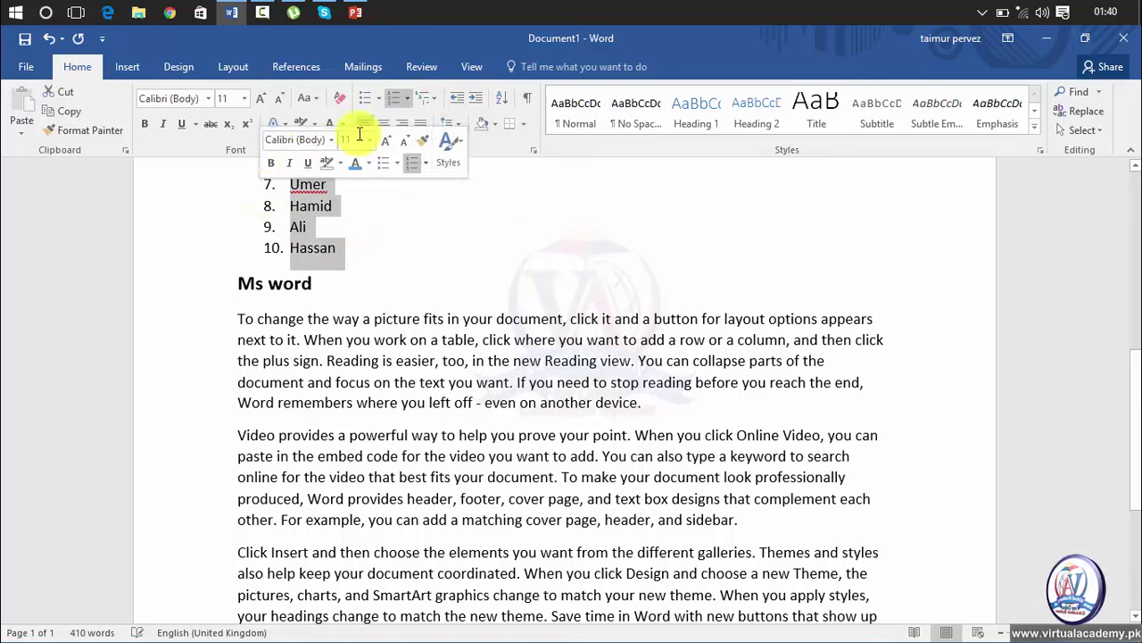
left_click(433, 101)
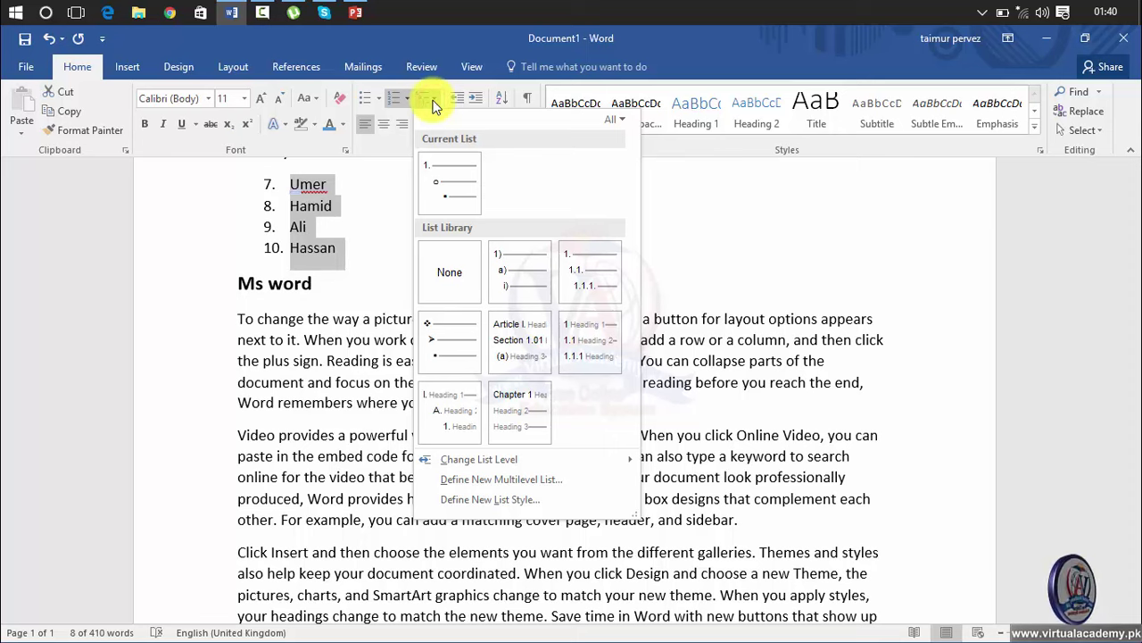
left_click(515, 343)
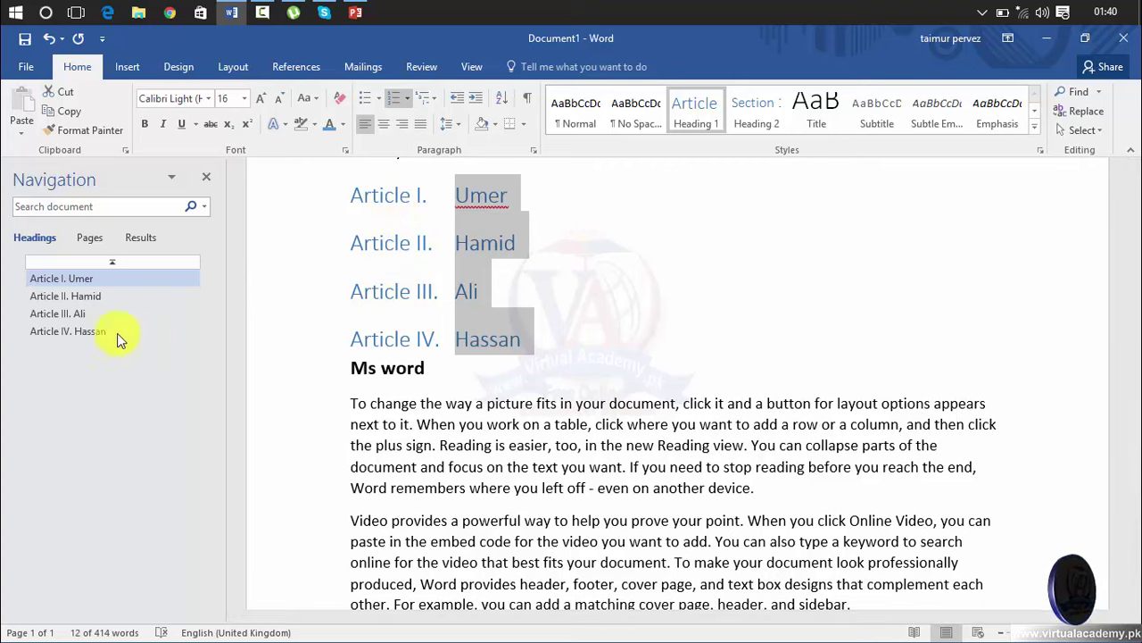
Jump through the Article I–IV headings in the Navigation pane, ending at Article I. Umer.
left_click(81, 298)
left_click(81, 313)
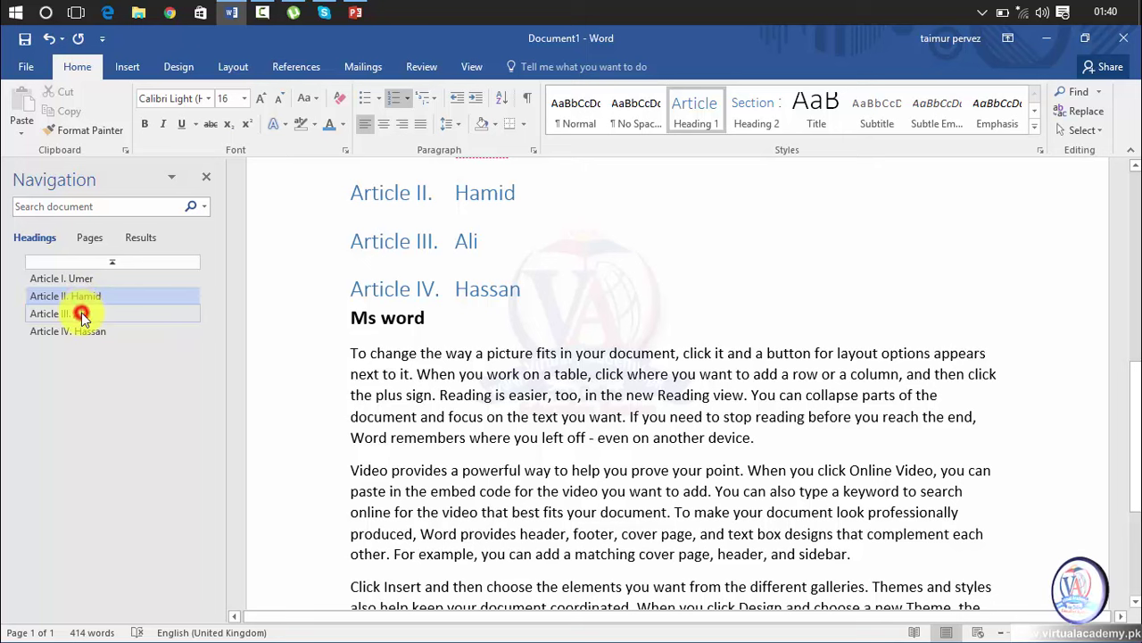
left_click(87, 332)
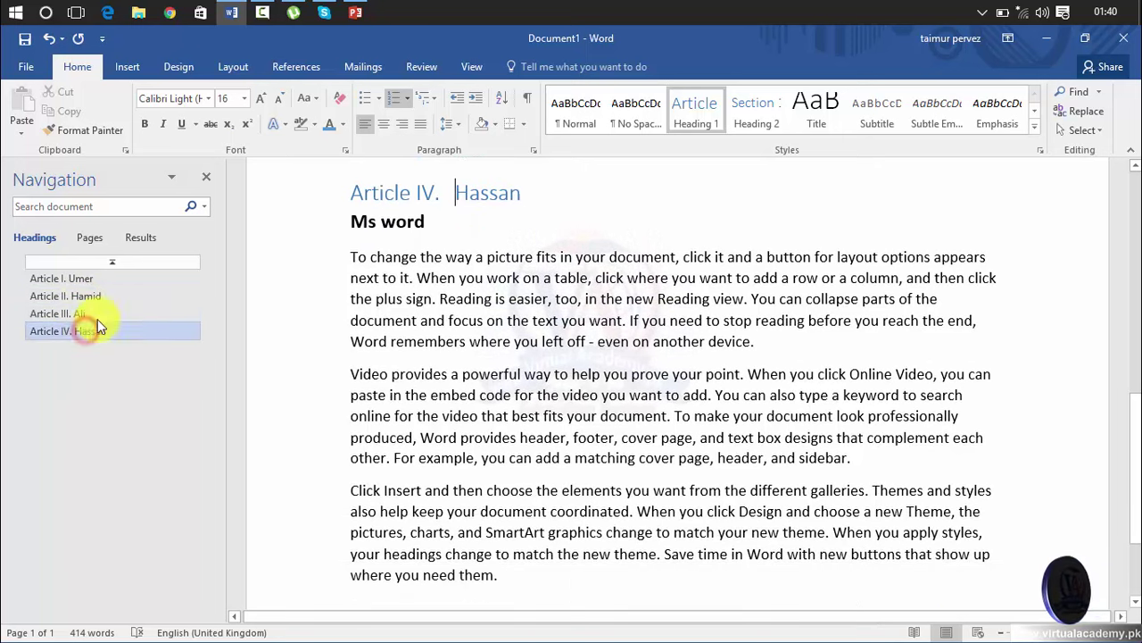
left_click(92, 298)
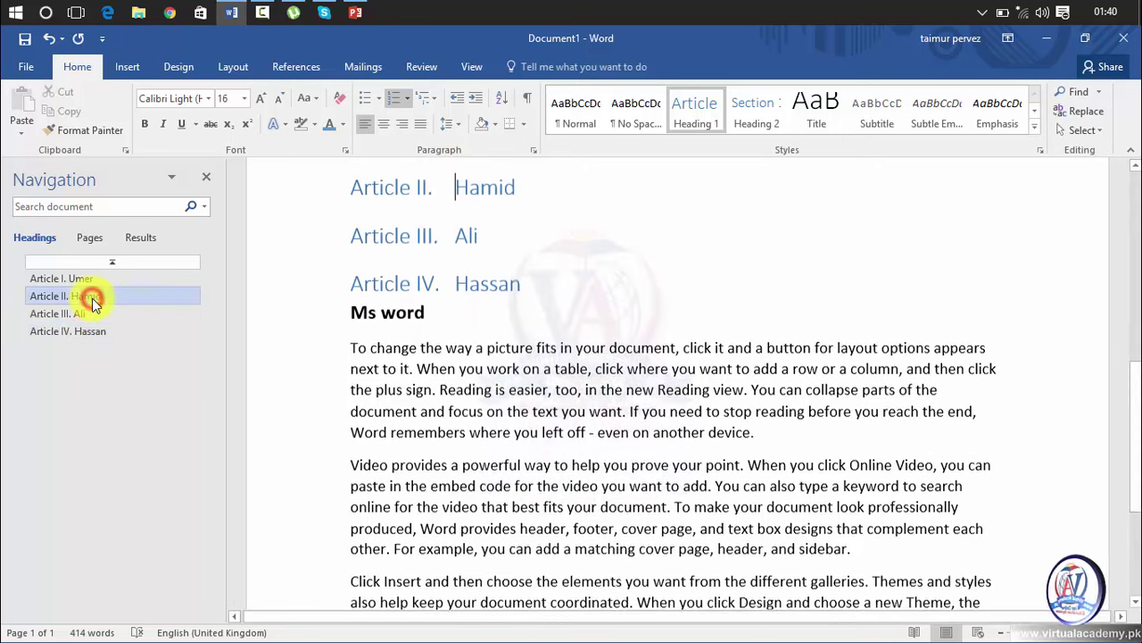
left_click(86, 279)
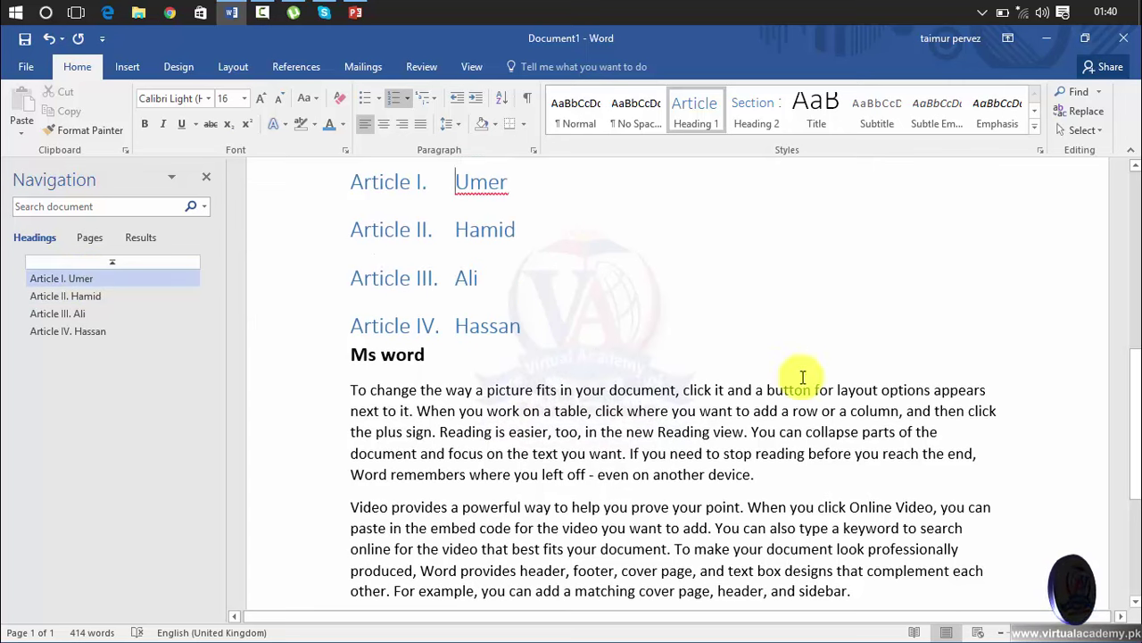
Apply the Chapter multilevel numbering to the name list, then undo it back to a plain list.
left_click_drag(1134, 426, 1133, 270)
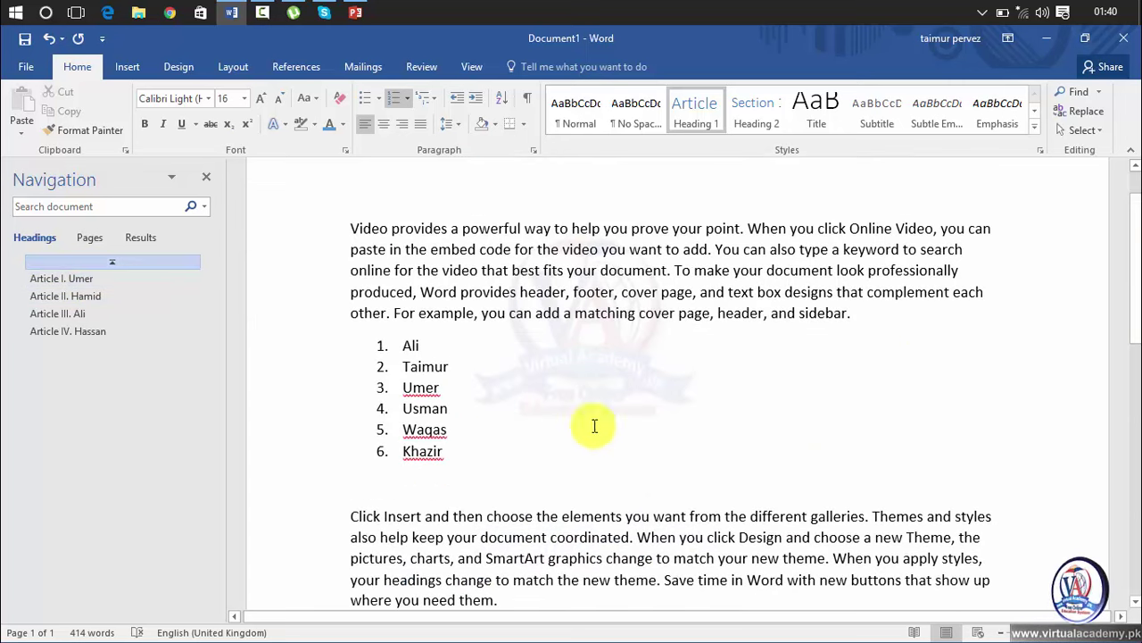
left_click_drag(451, 451, 387, 353)
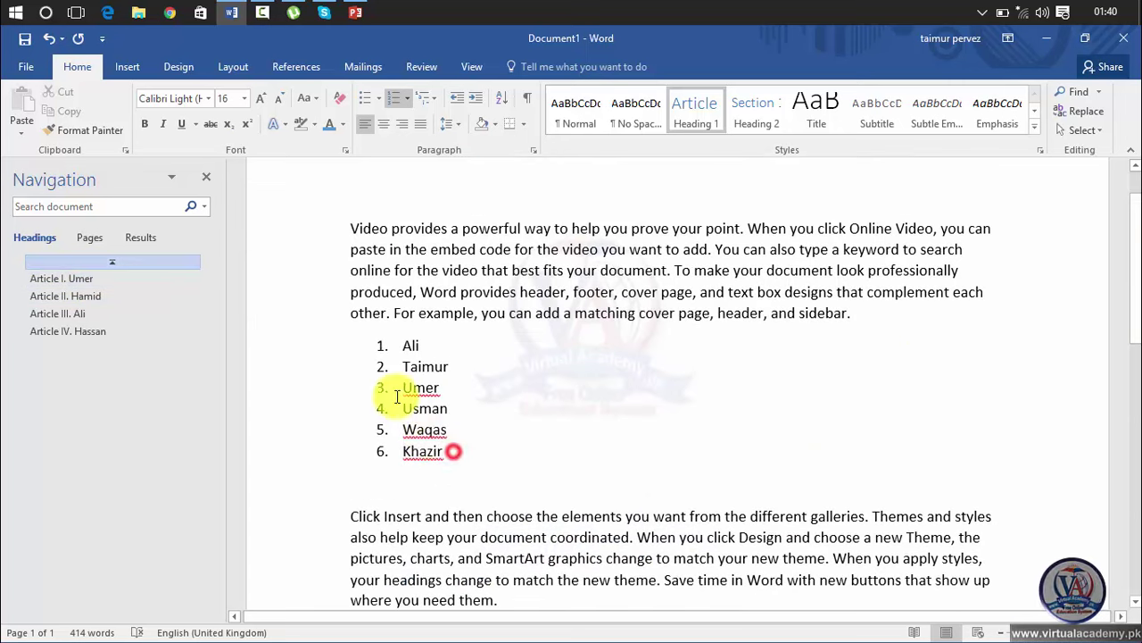
left_click(434, 98)
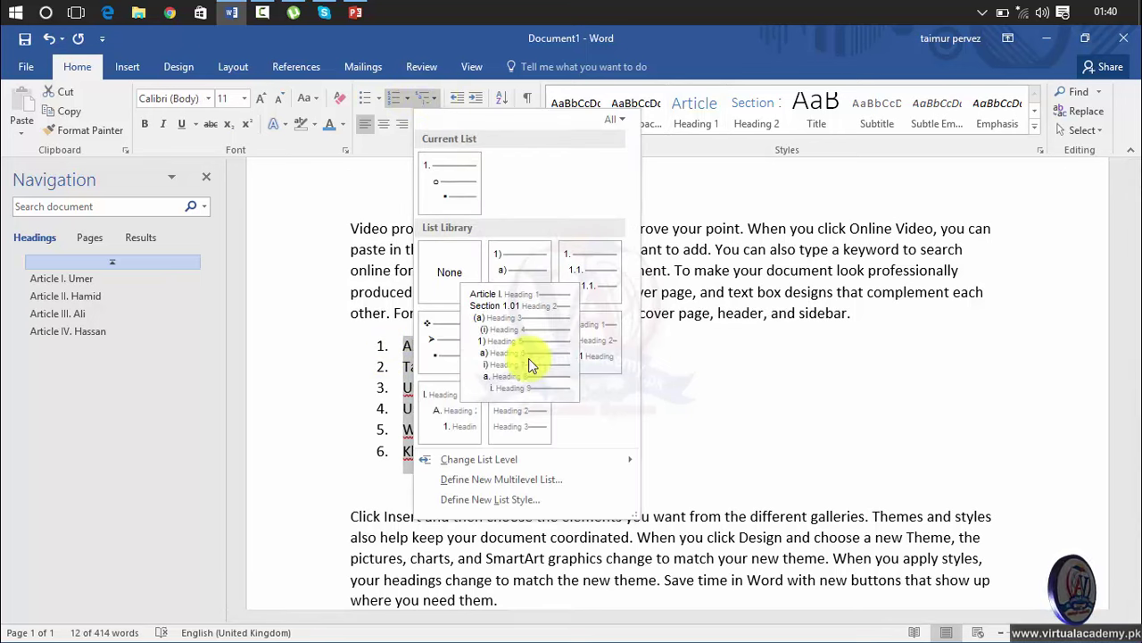
left_click(523, 412)
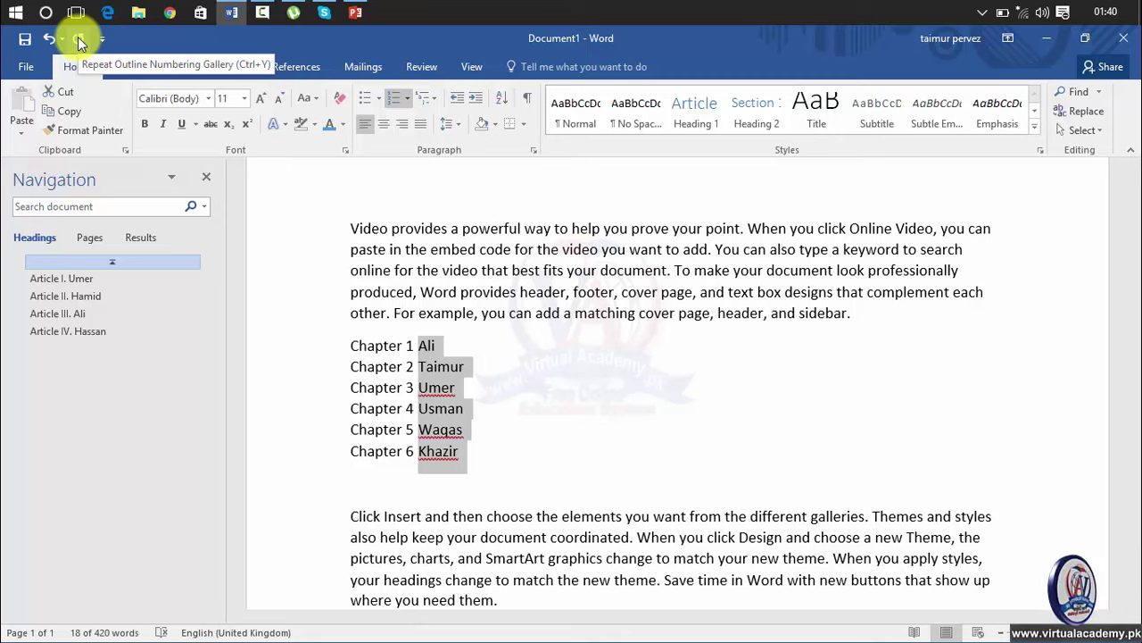
left_click(49, 39)
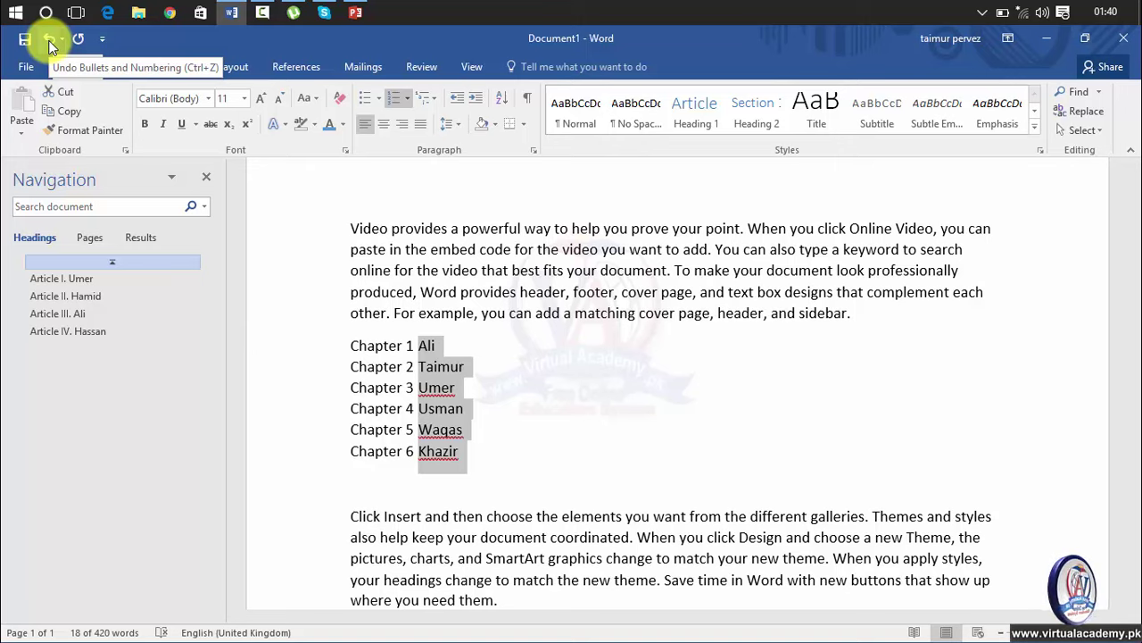
left_click(50, 42)
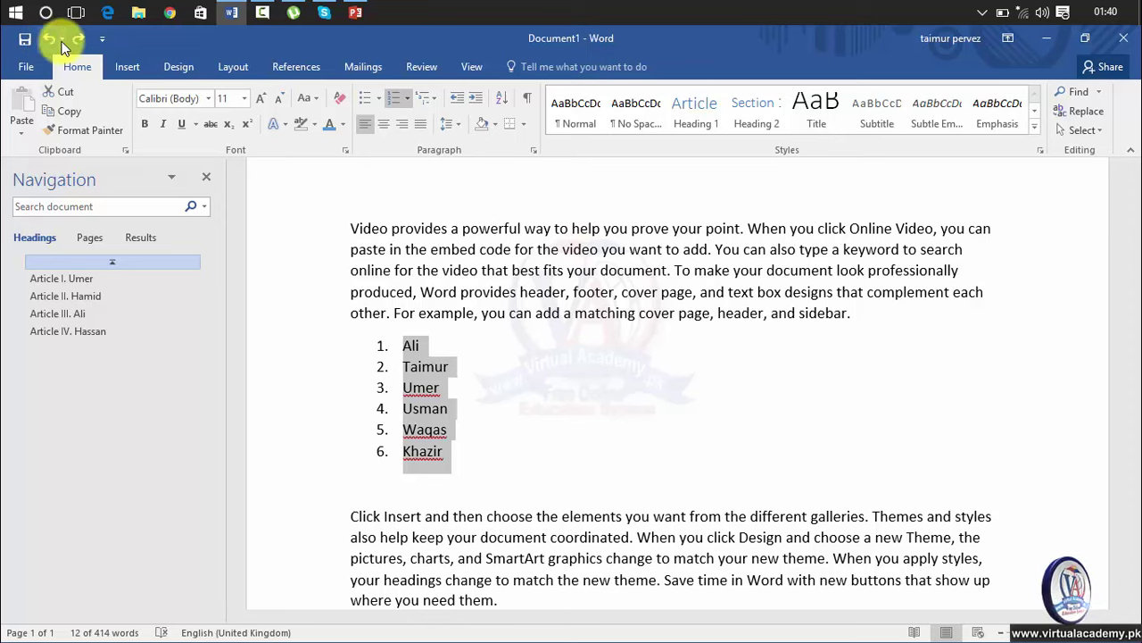
left_click(79, 41)
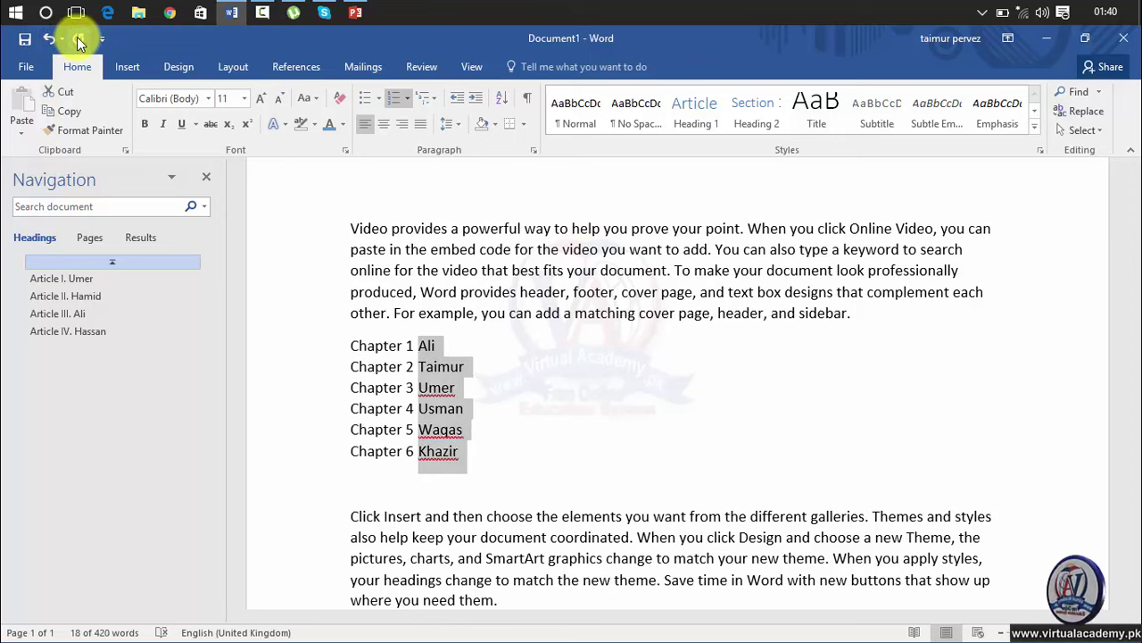
left_click(53, 40)
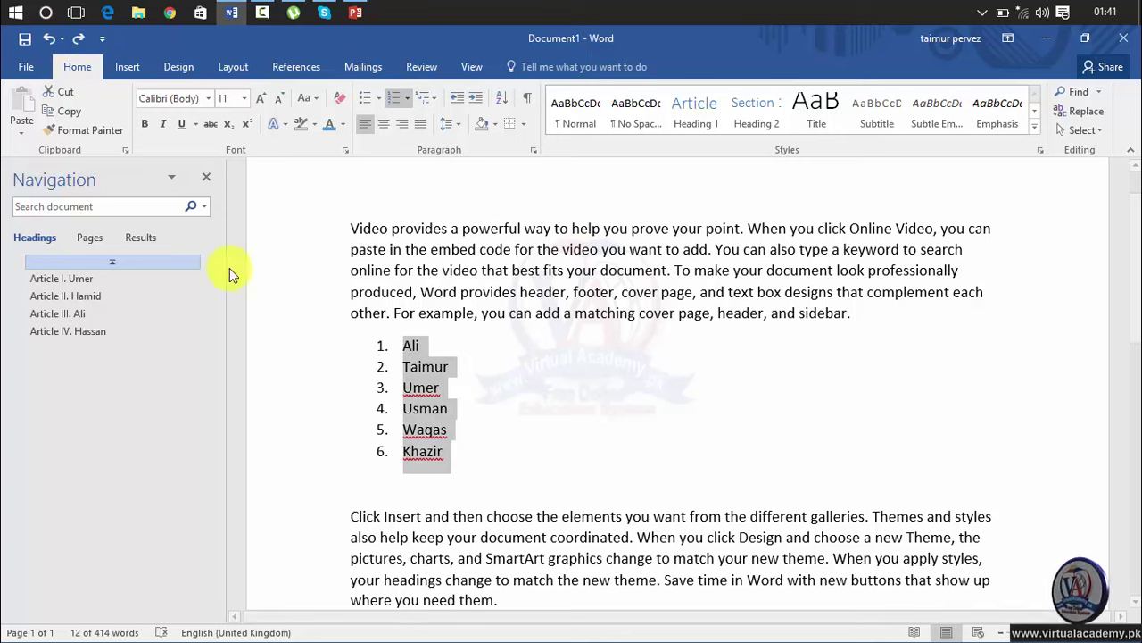
Close the Navigation pane and undo/redo until names 7–10 lose their Article heading numbering.
left_click(206, 177)
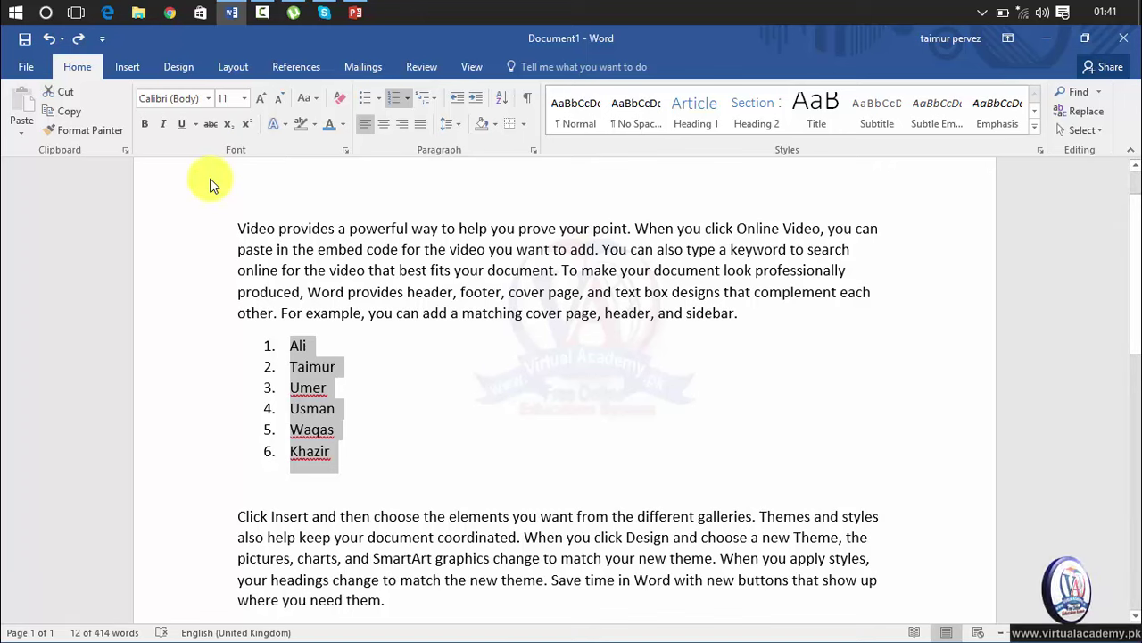
left_click(48, 38)
left_click(48, 38)
left_click(48, 38)
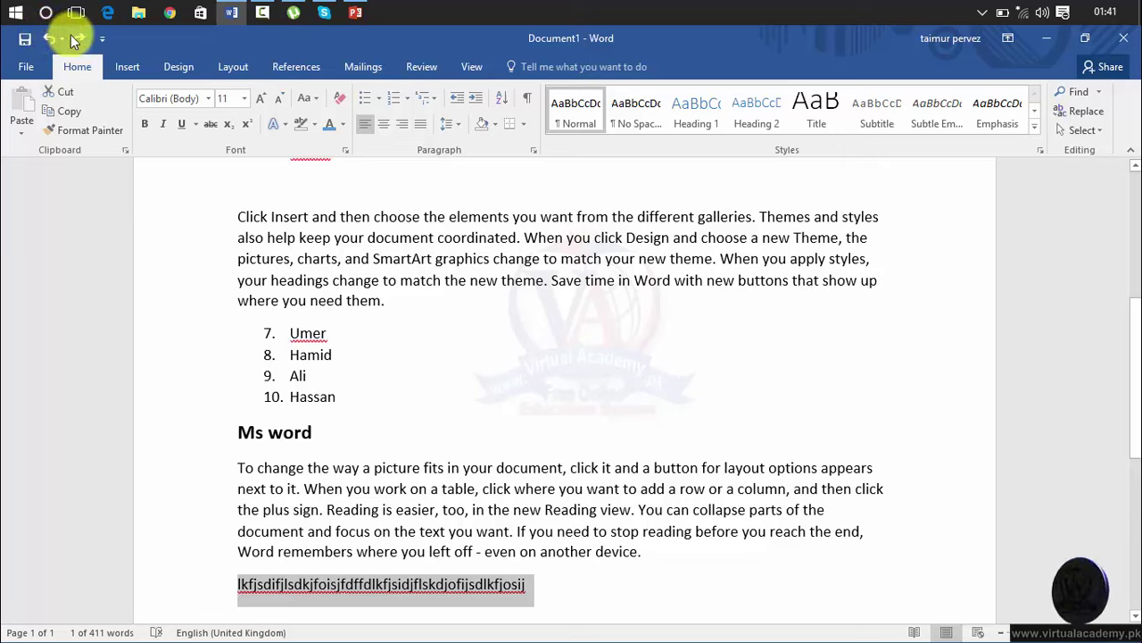
left_click(74, 39)
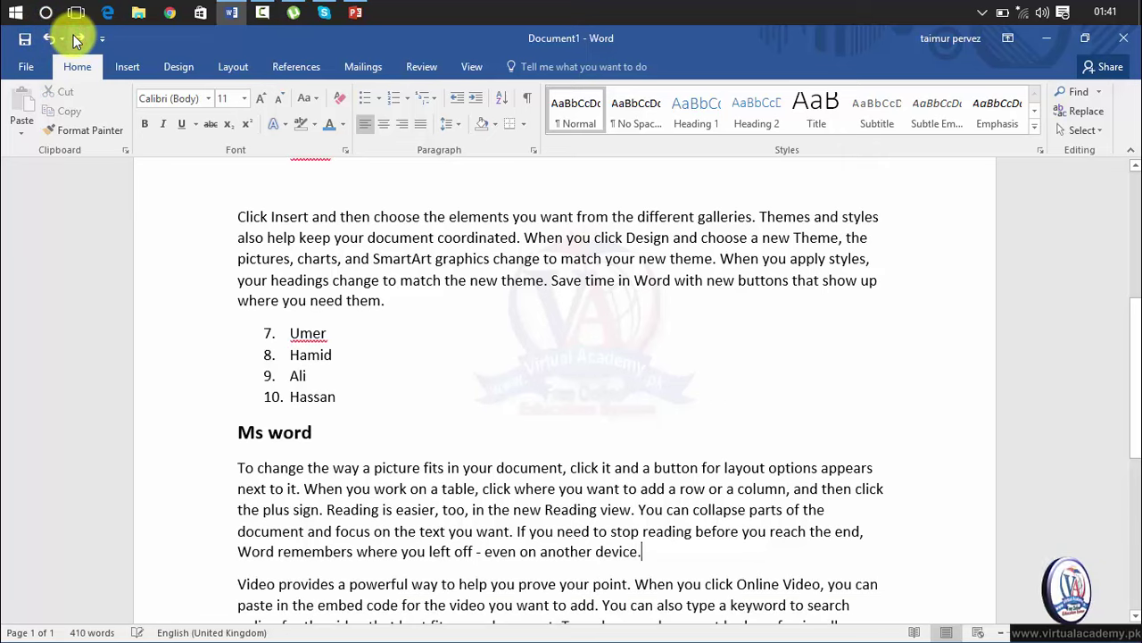
left_click(75, 39)
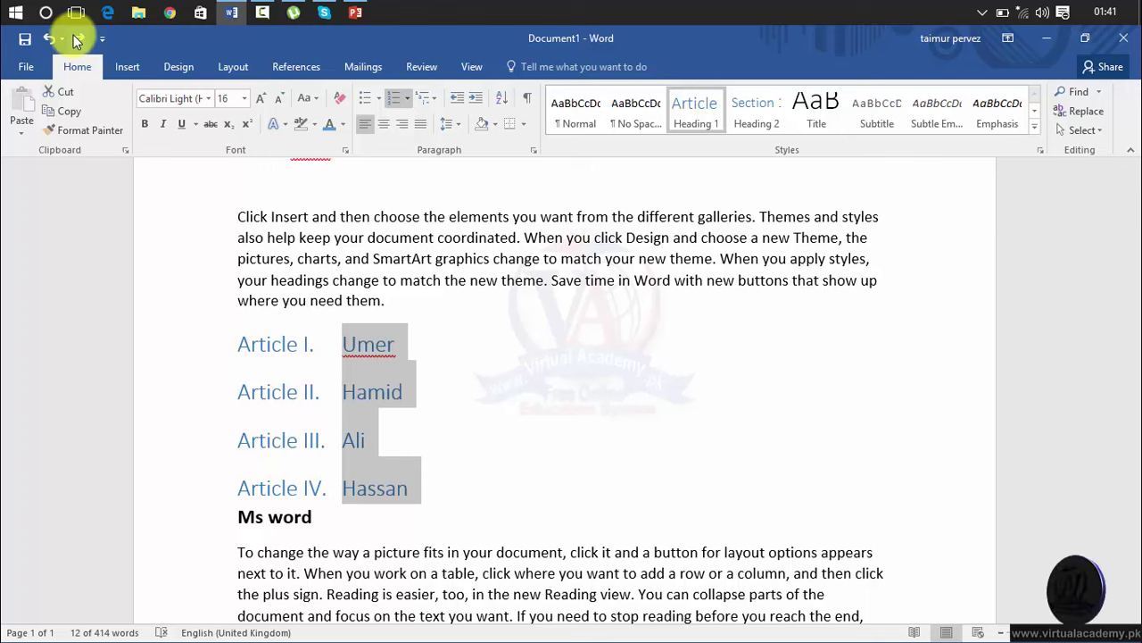
left_click(50, 38)
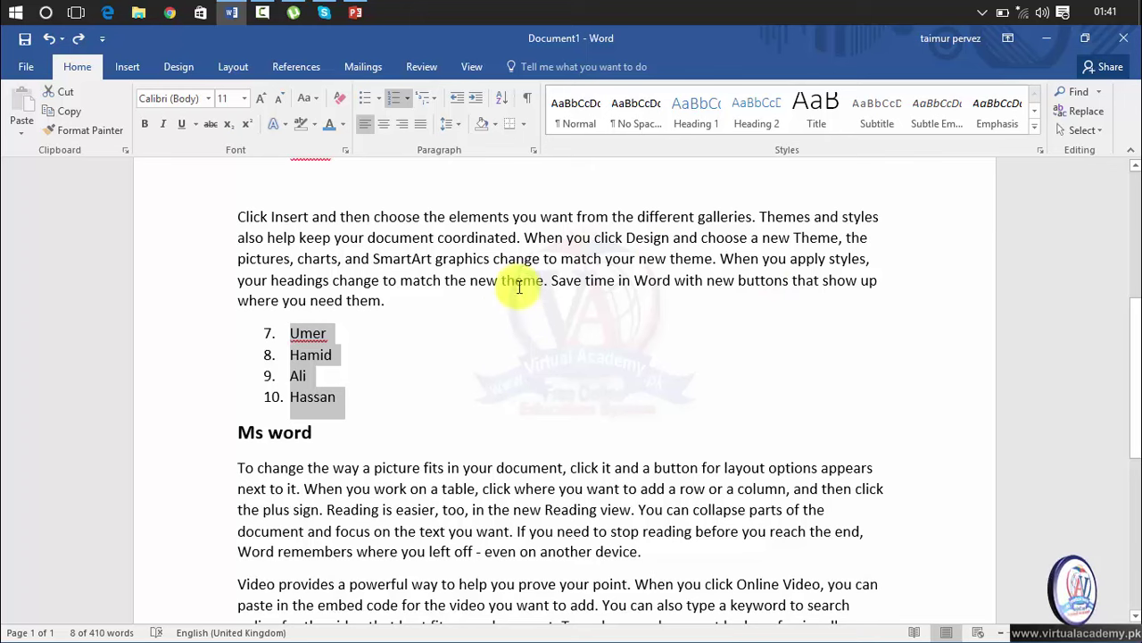
Set the Click Insert paragraph's line spacing to 3.0, then back to 1.0.
left_click_drag(392, 300, 229, 219)
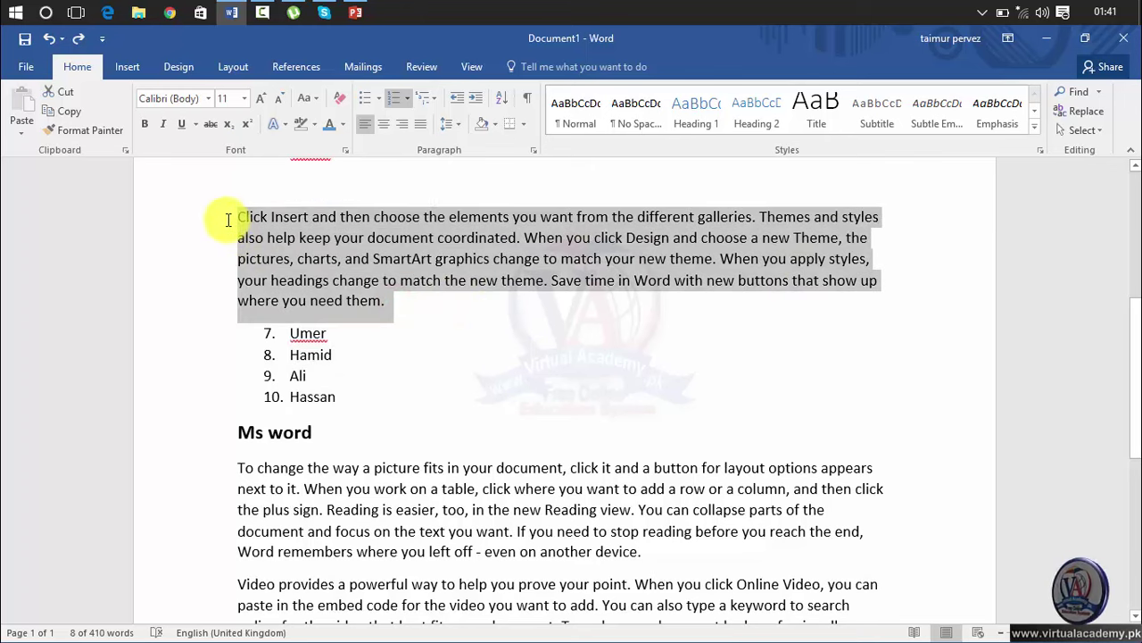
left_click(457, 127)
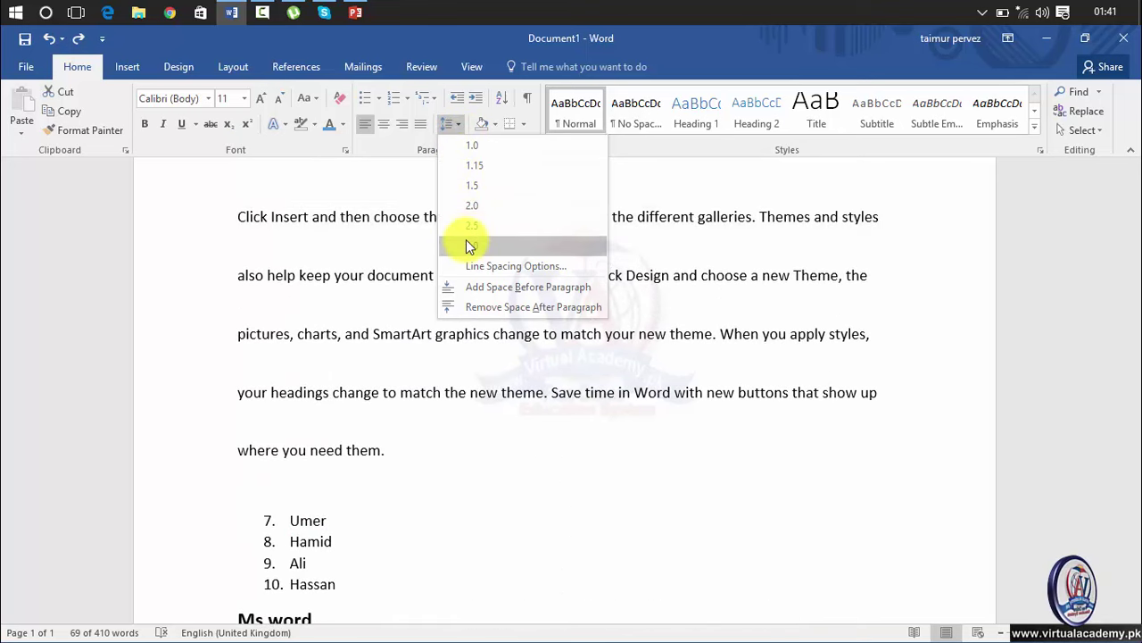
left_click(471, 245)
left_click(451, 127)
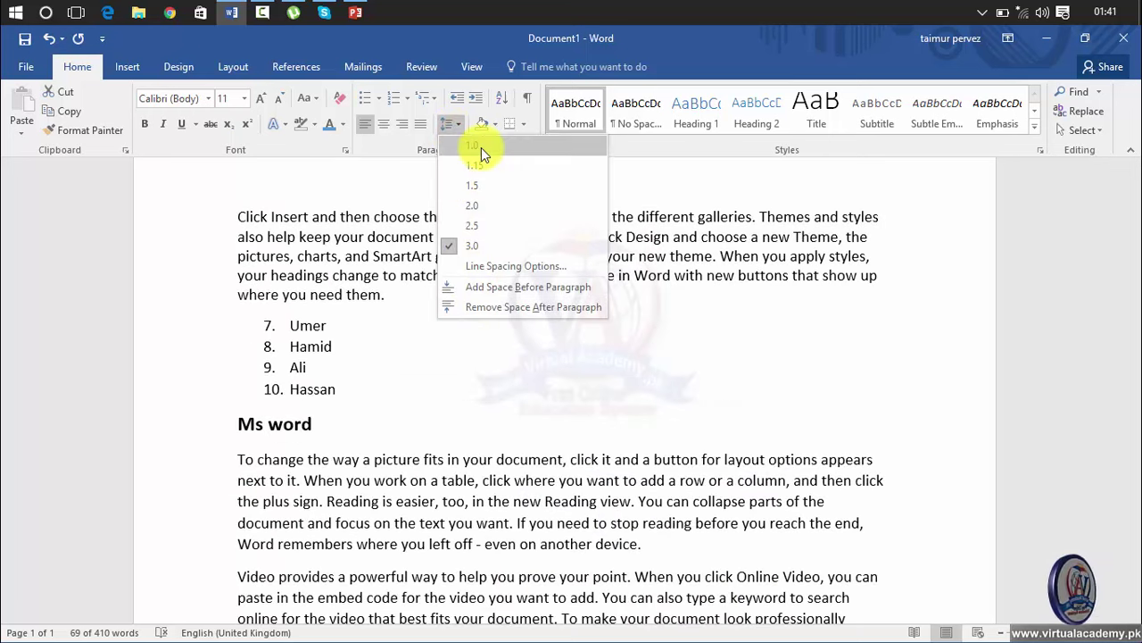
left_click(481, 147)
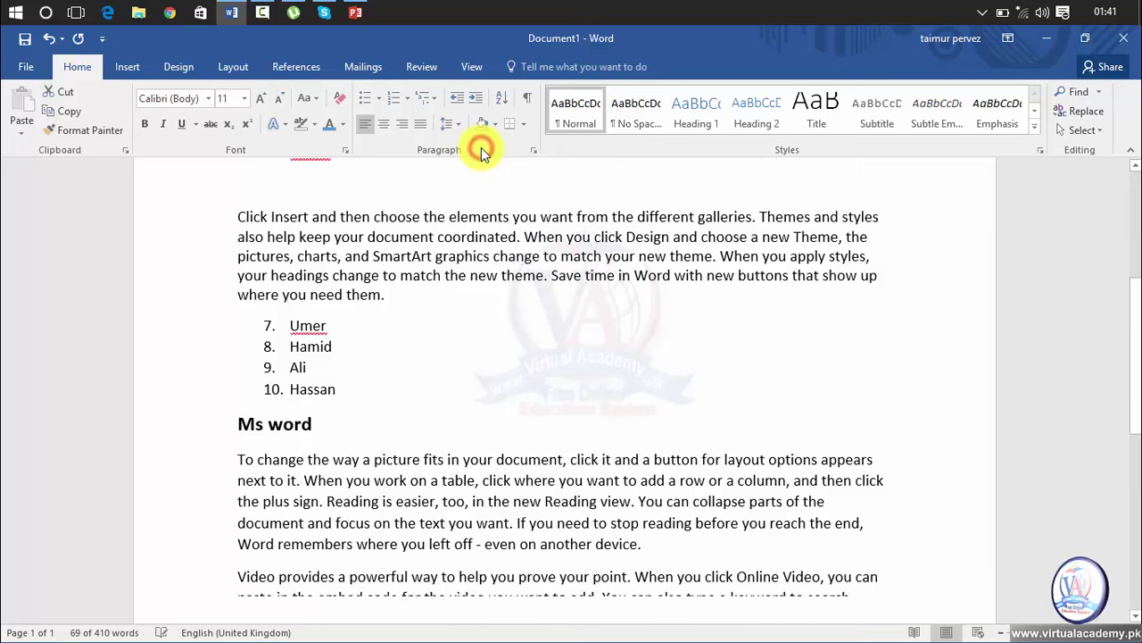
left_click(409, 287)
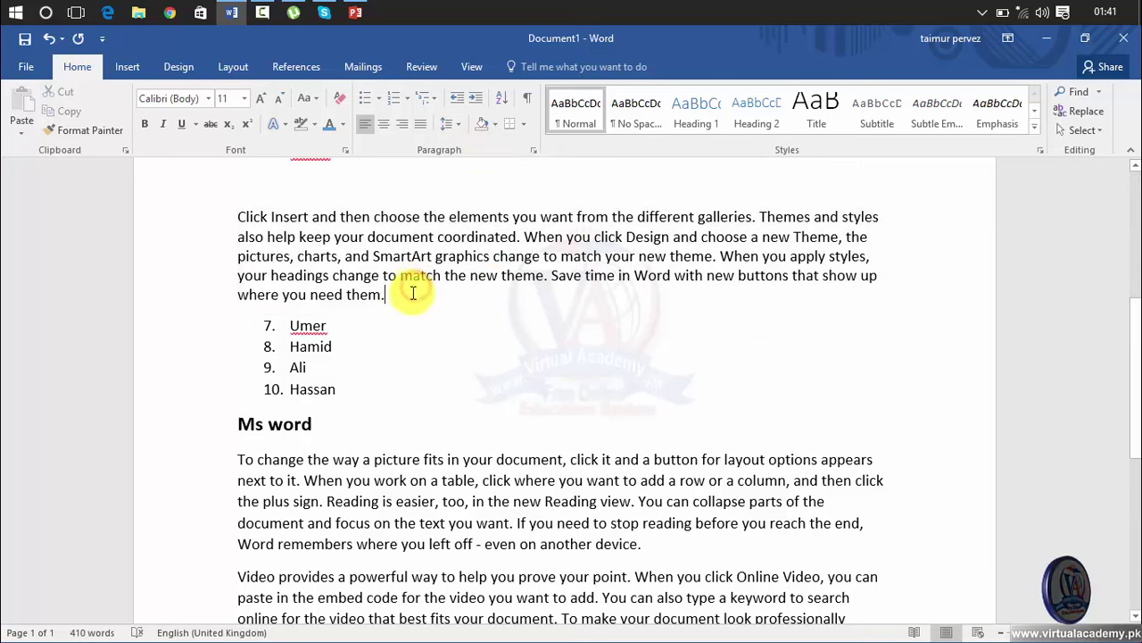
left_click(453, 128)
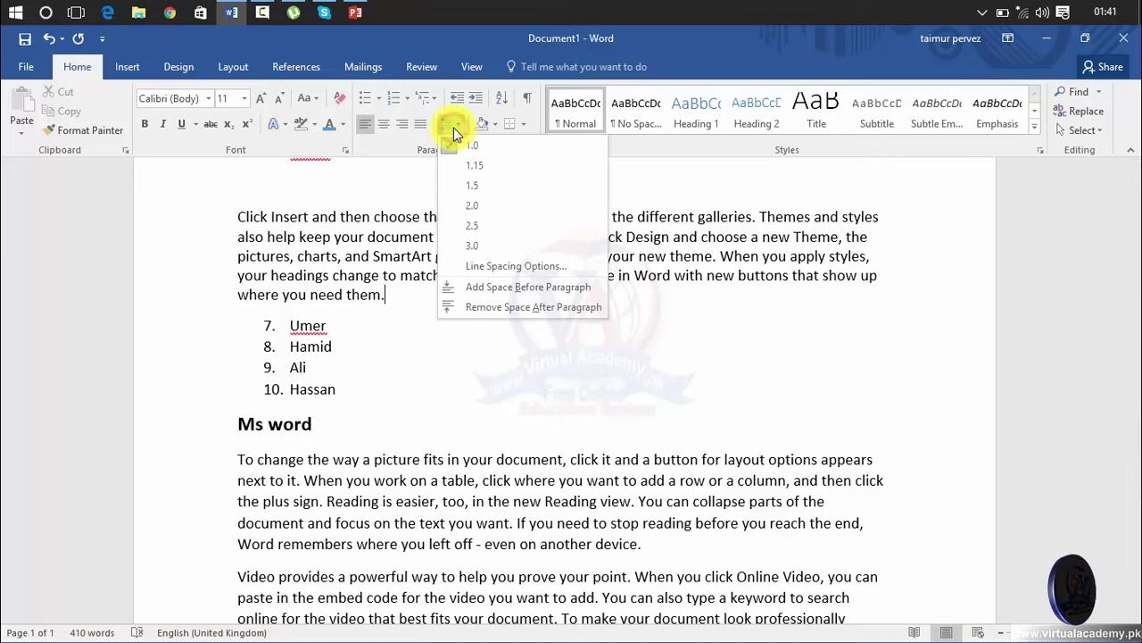
left_click(453, 128)
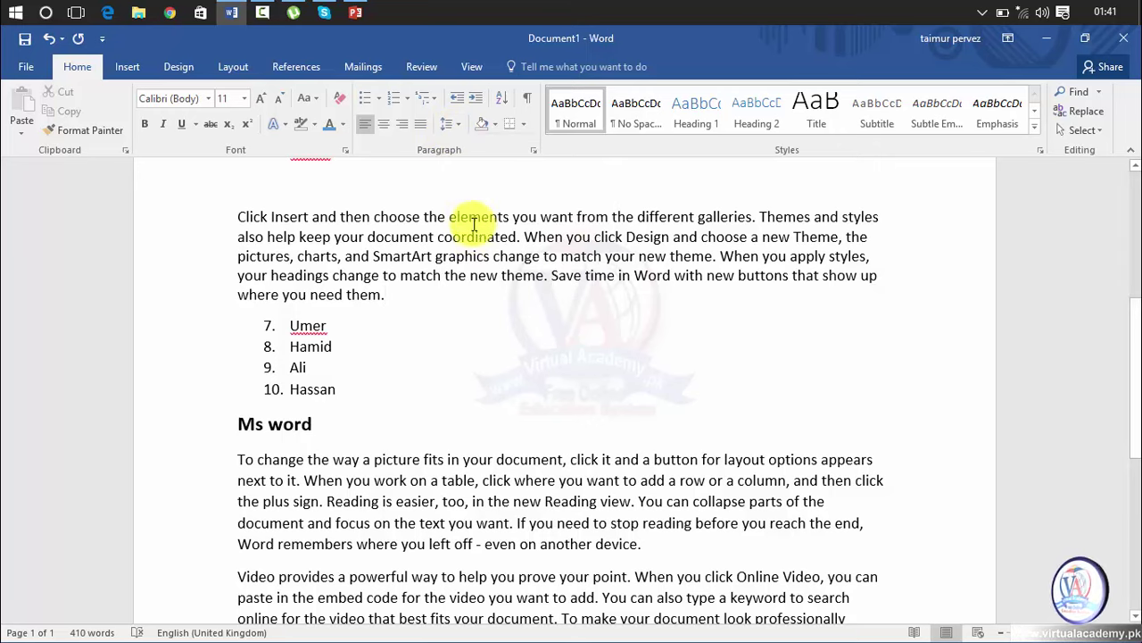
left_click(476, 103)
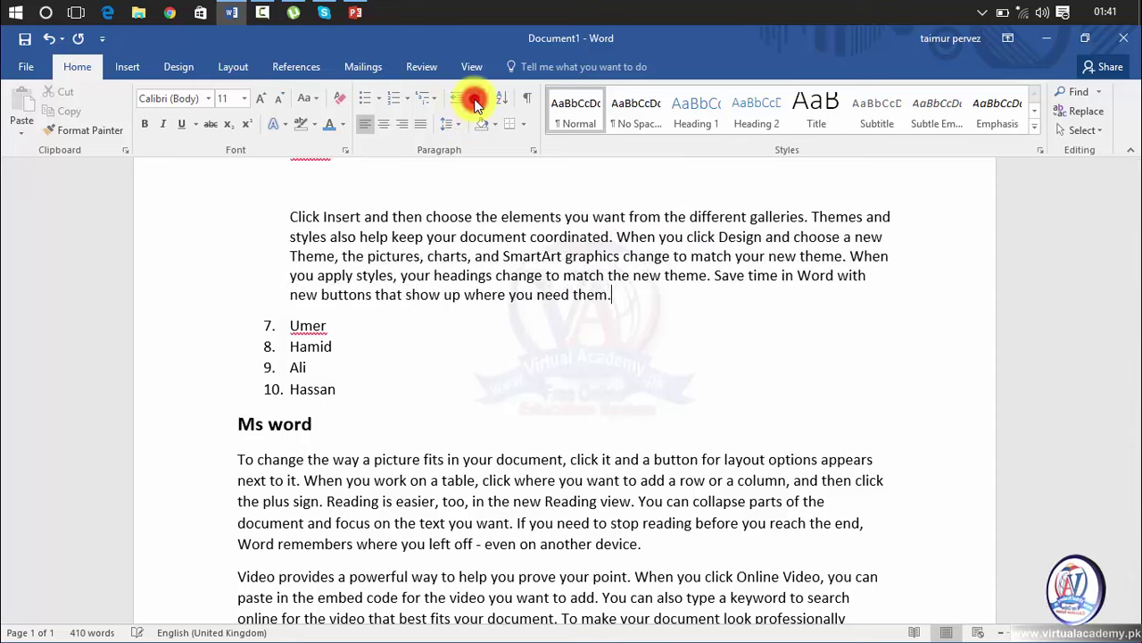
left_click(476, 103)
left_click(476, 103)
left_click(476, 103)
left_click(475, 103)
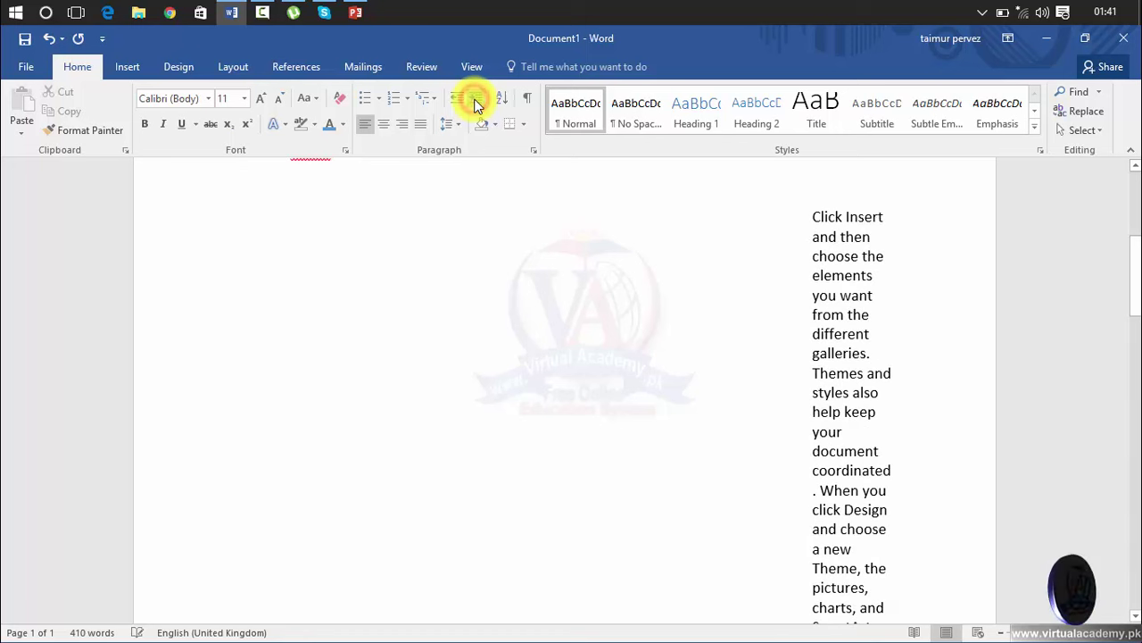
left_click(461, 100)
left_click(461, 100)
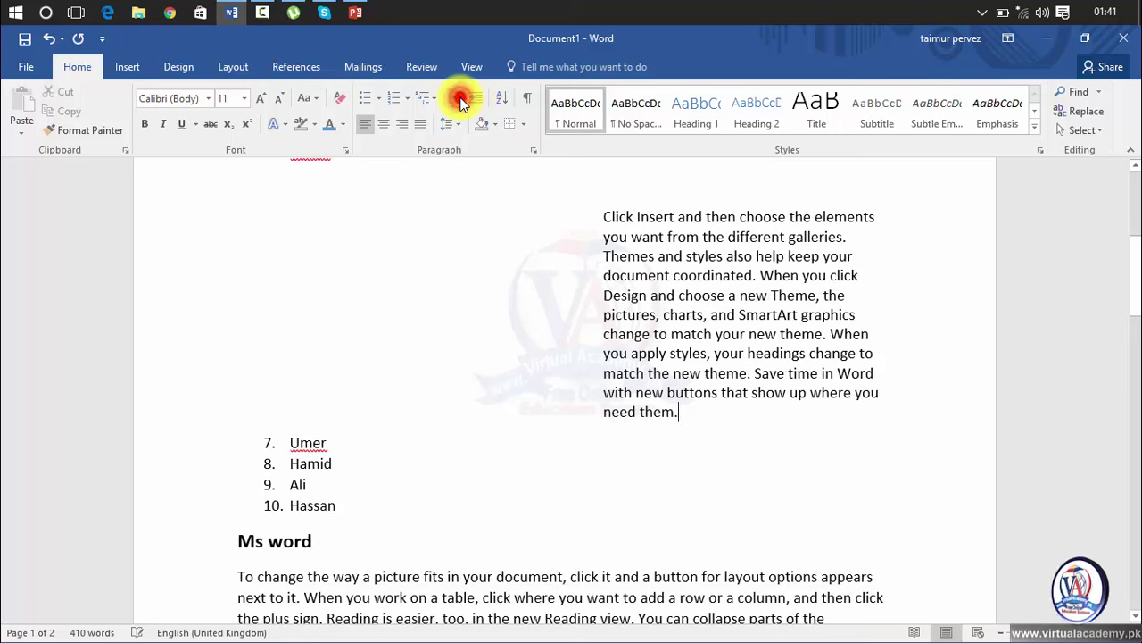
left_click(460, 100)
left_click(461, 100)
left_click(461, 100)
left_click(461, 100)
left_click(461, 100)
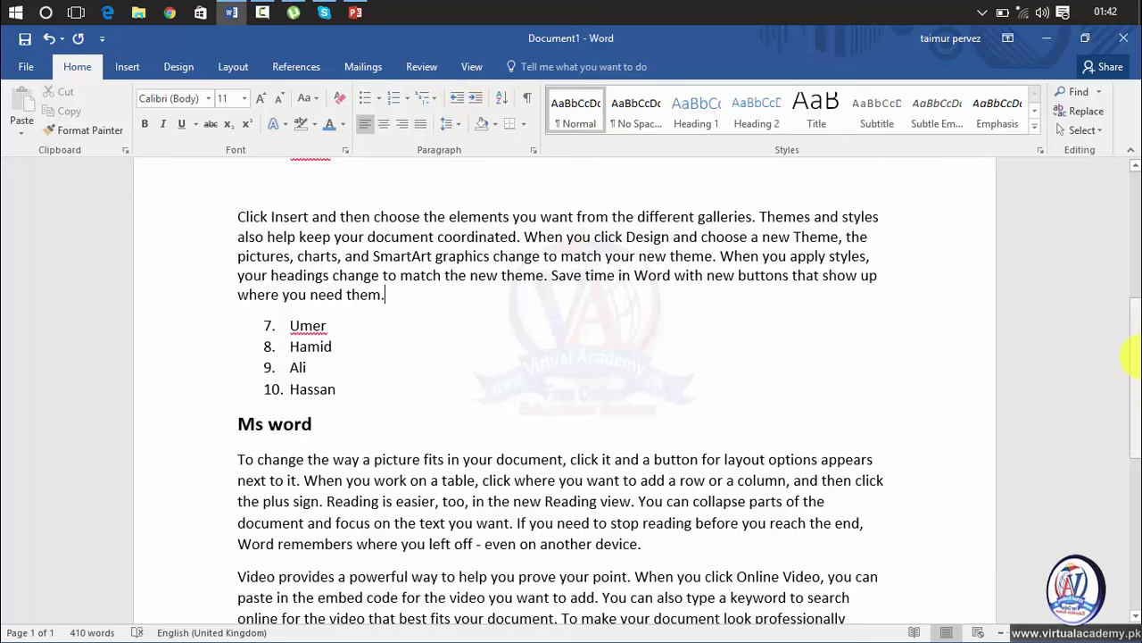
scroll(1134, 357, "up", 6)
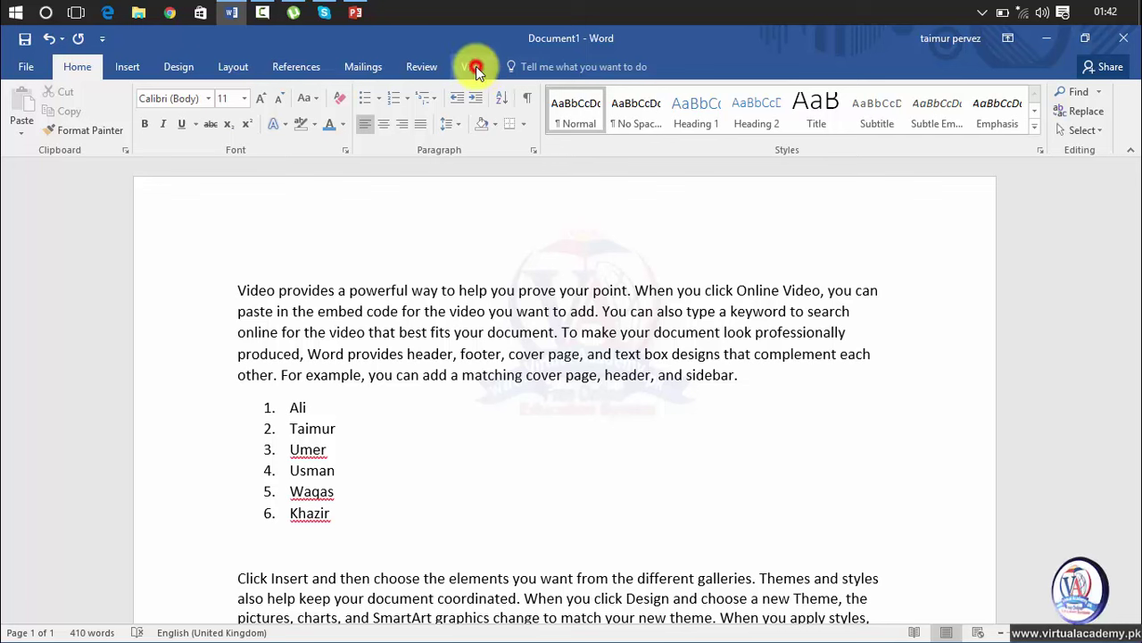
Turn on the Ruler from the View tab, then return to the Home tab.
left_click(473, 68)
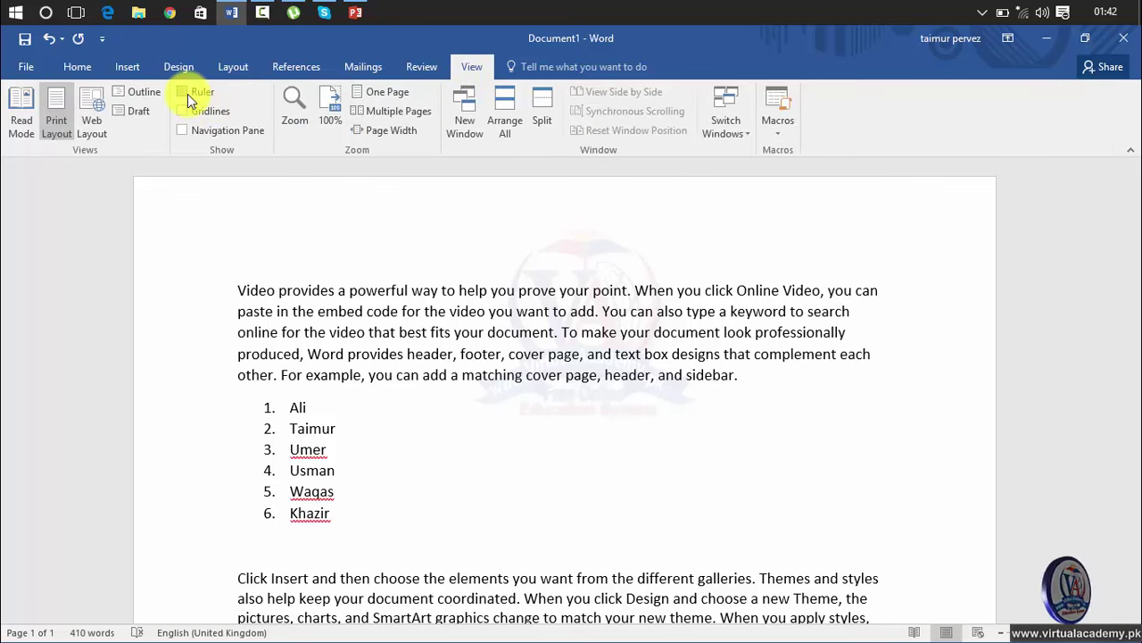
left_click(183, 92)
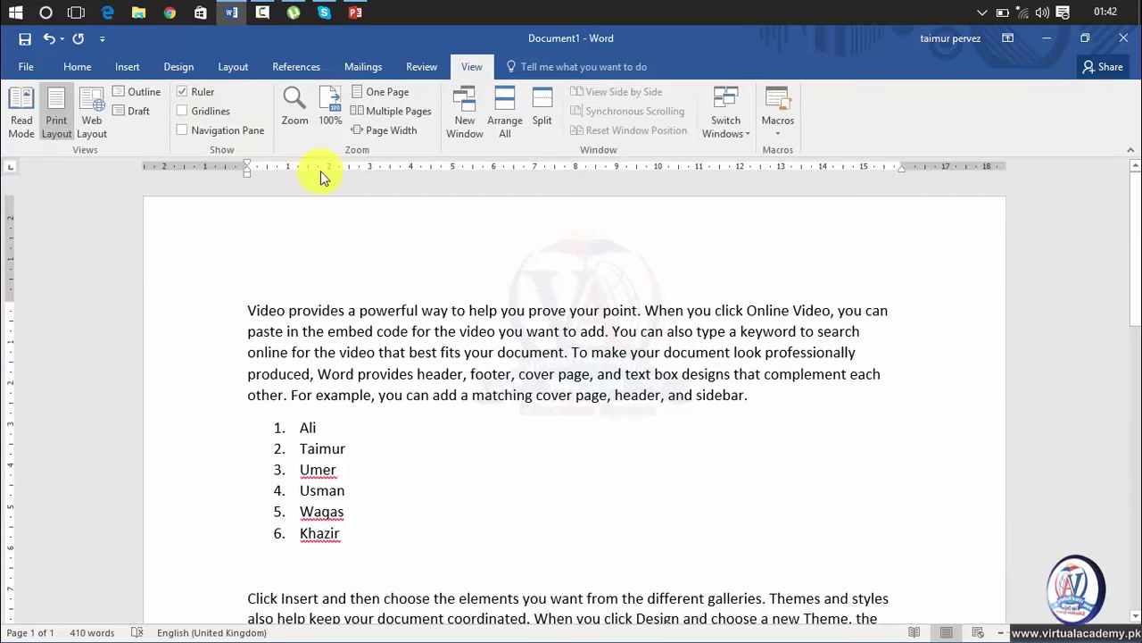
left_click(127, 66)
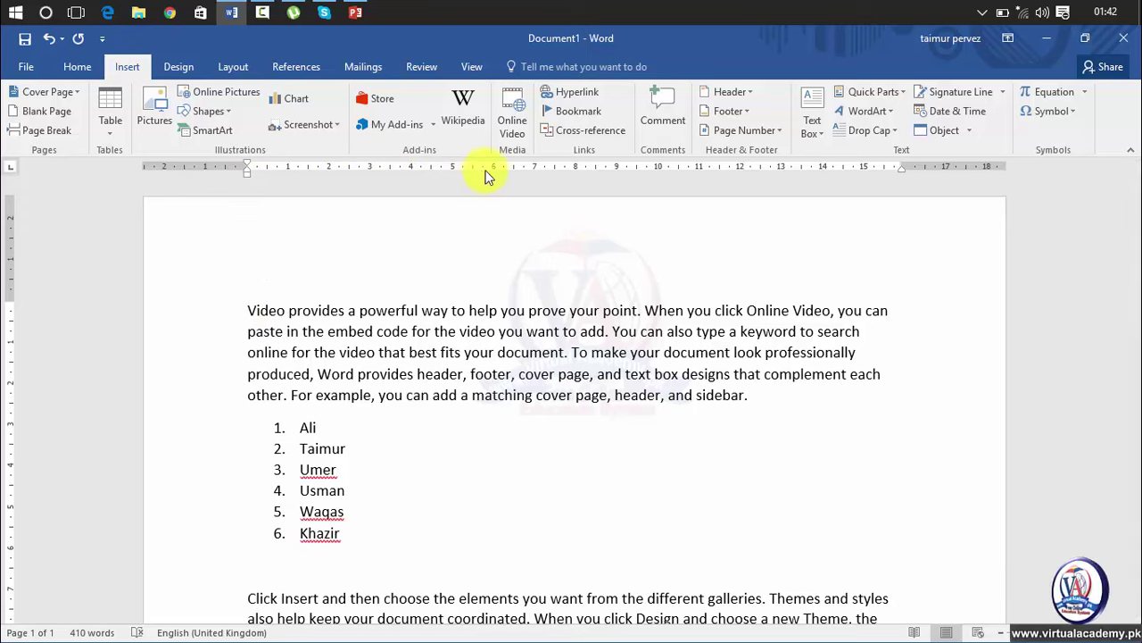
left_click(80, 71)
left_click(768, 400)
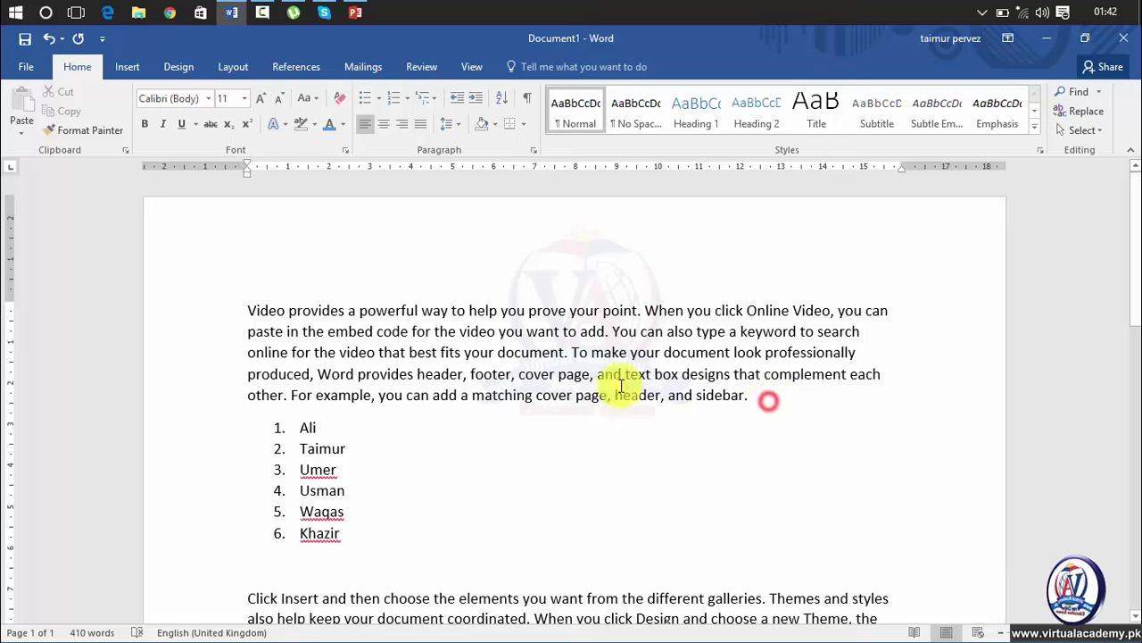
left_click_drag(622, 386, 248, 308)
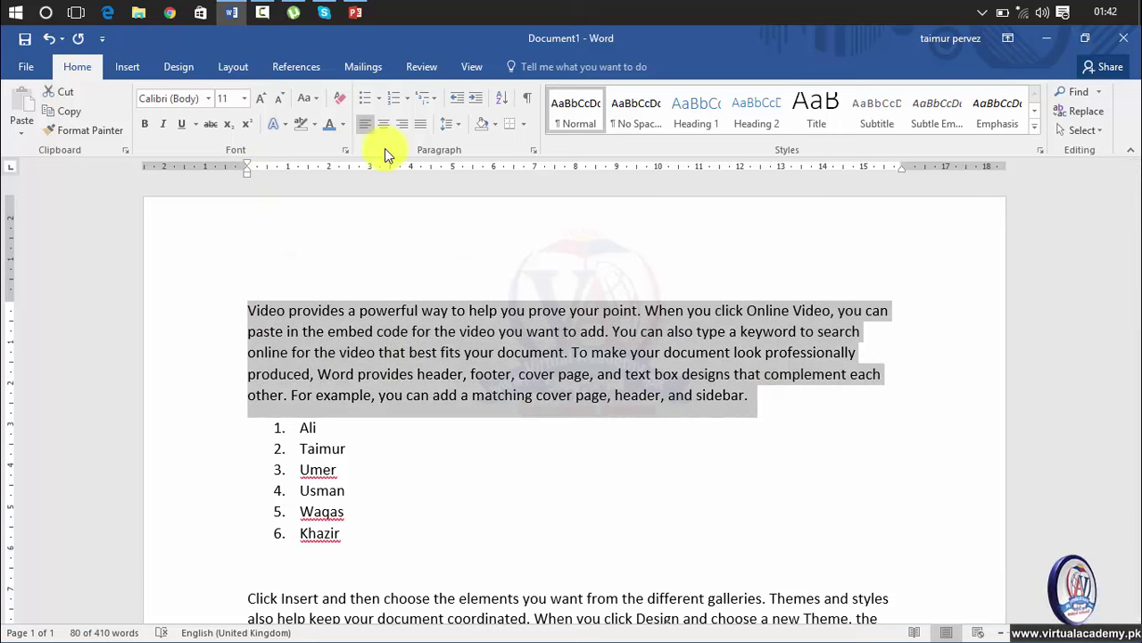
left_click(474, 100)
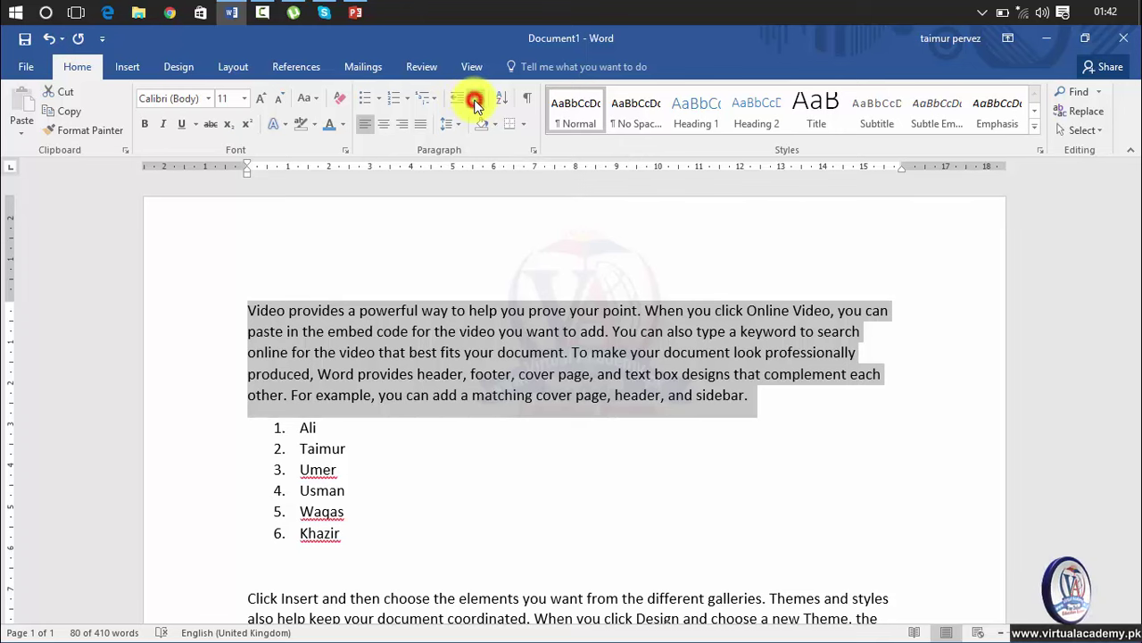
left_click(474, 100)
left_click(475, 100)
left_click(475, 100)
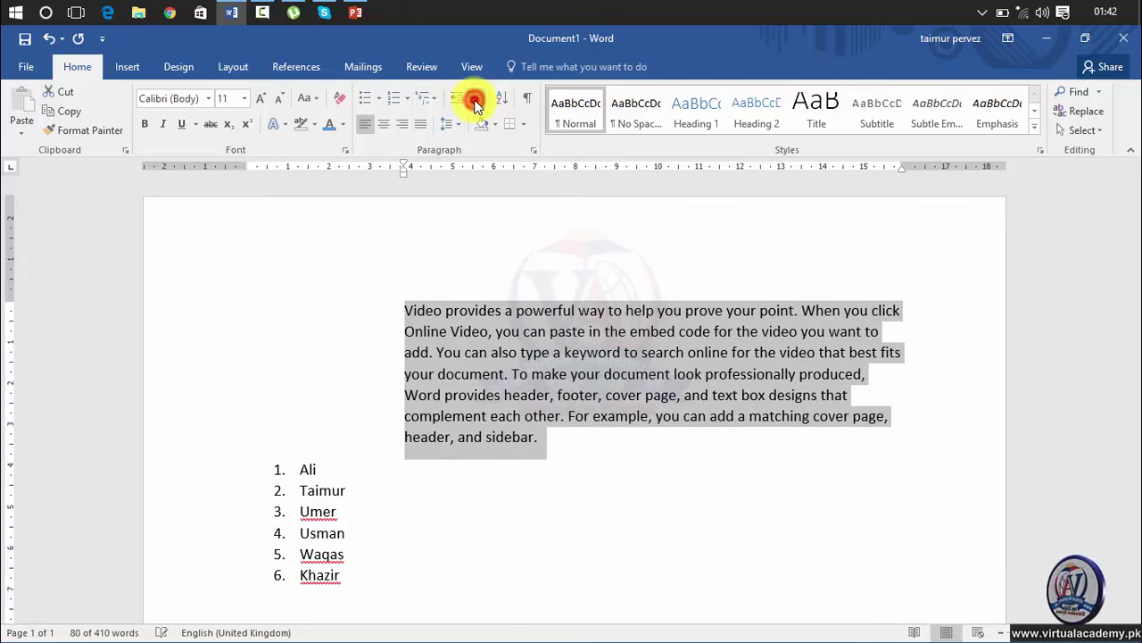
left_click(475, 100)
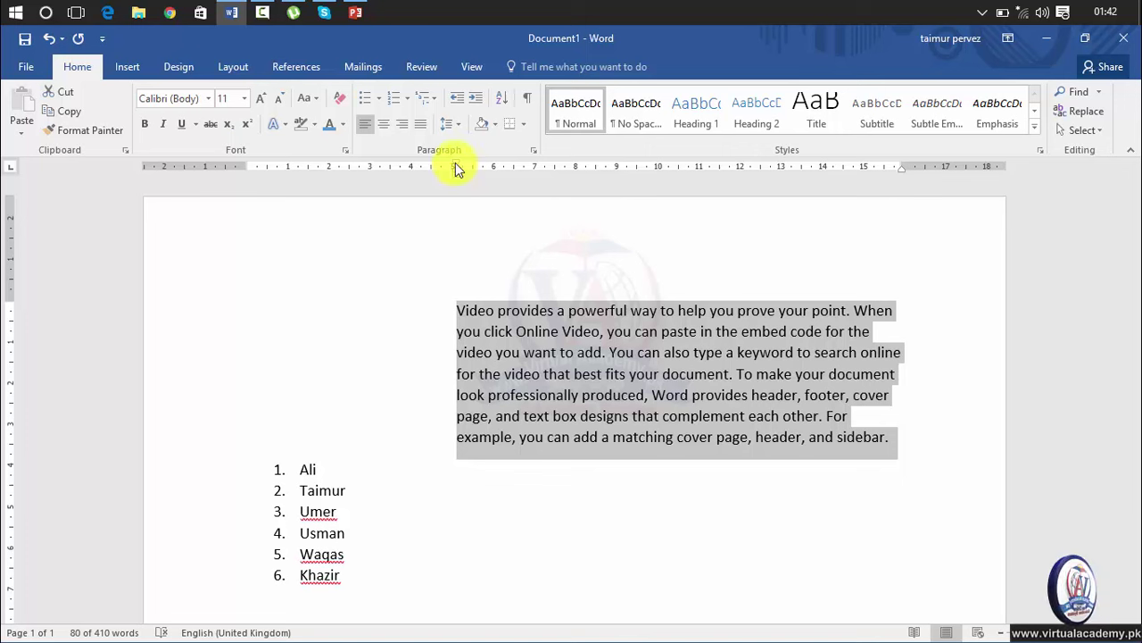
left_click(458, 100)
left_click(458, 100)
left_click(458, 100)
left_click(458, 100)
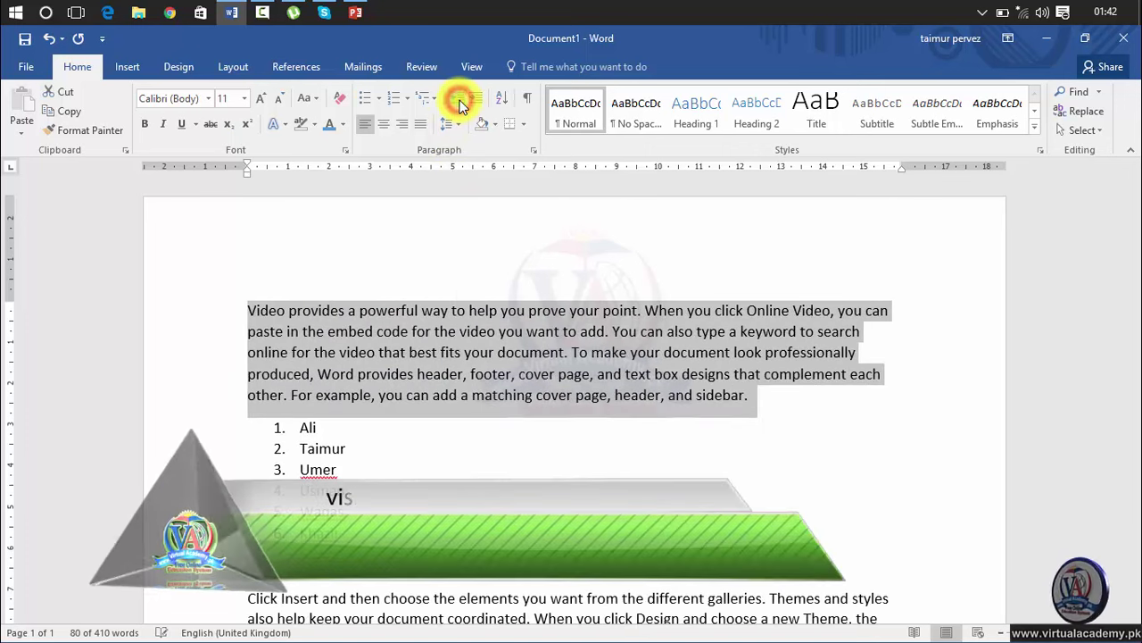
left_click(528, 264)
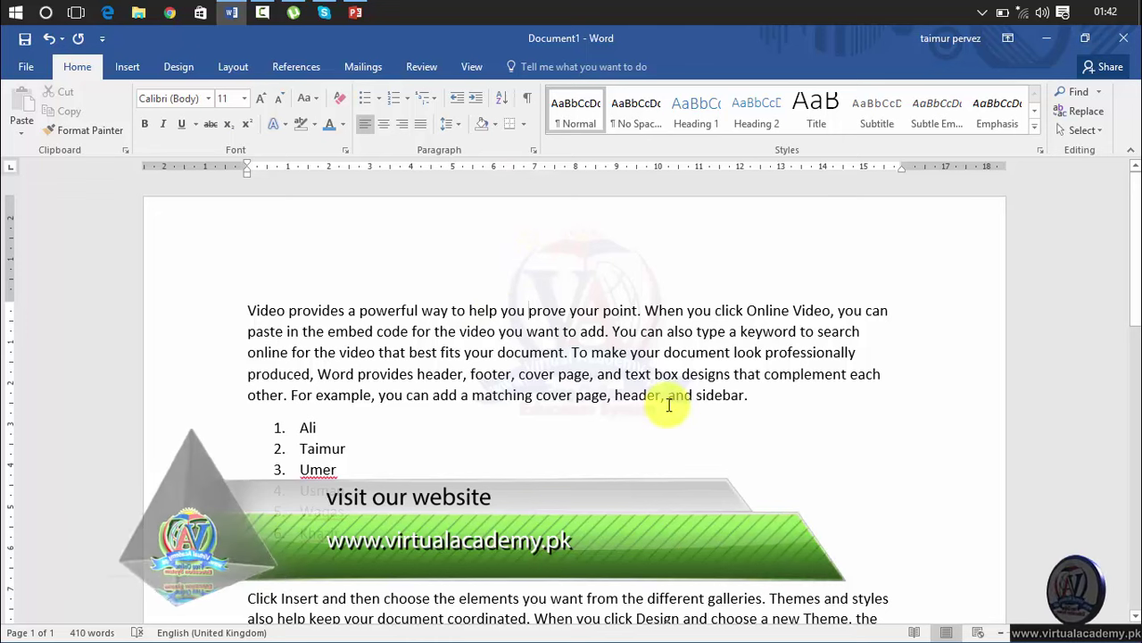
left_click_drag(752, 395, 237, 289)
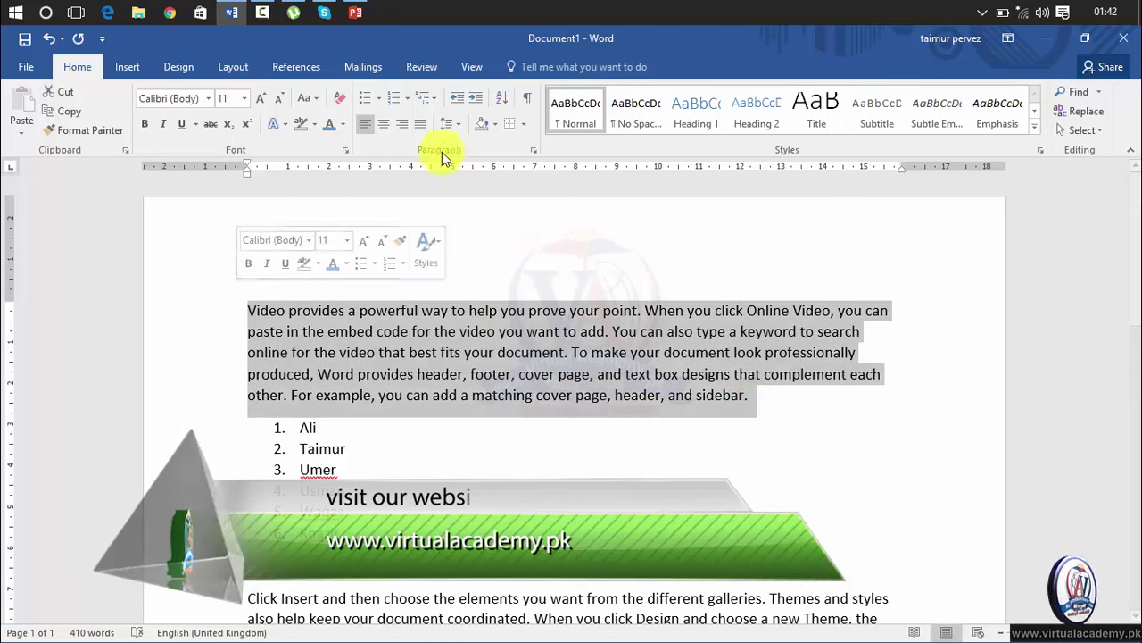
left_click(495, 125)
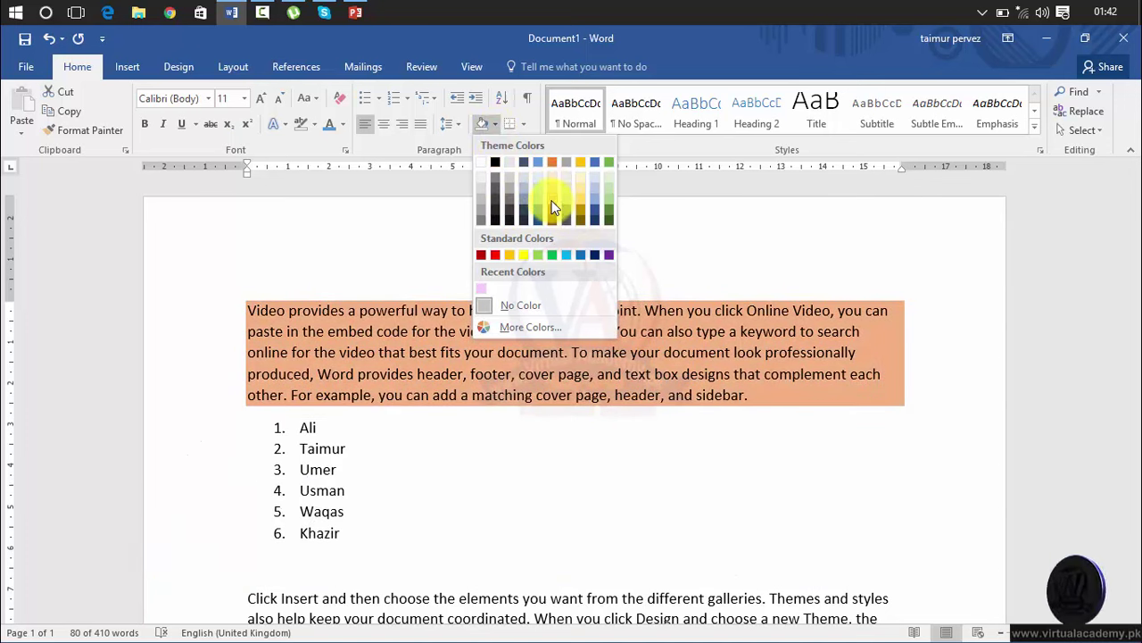
Apply light orange shading to the opening paragraph, then undo it with Ctrl+Z and deselect.
left_click(553, 202)
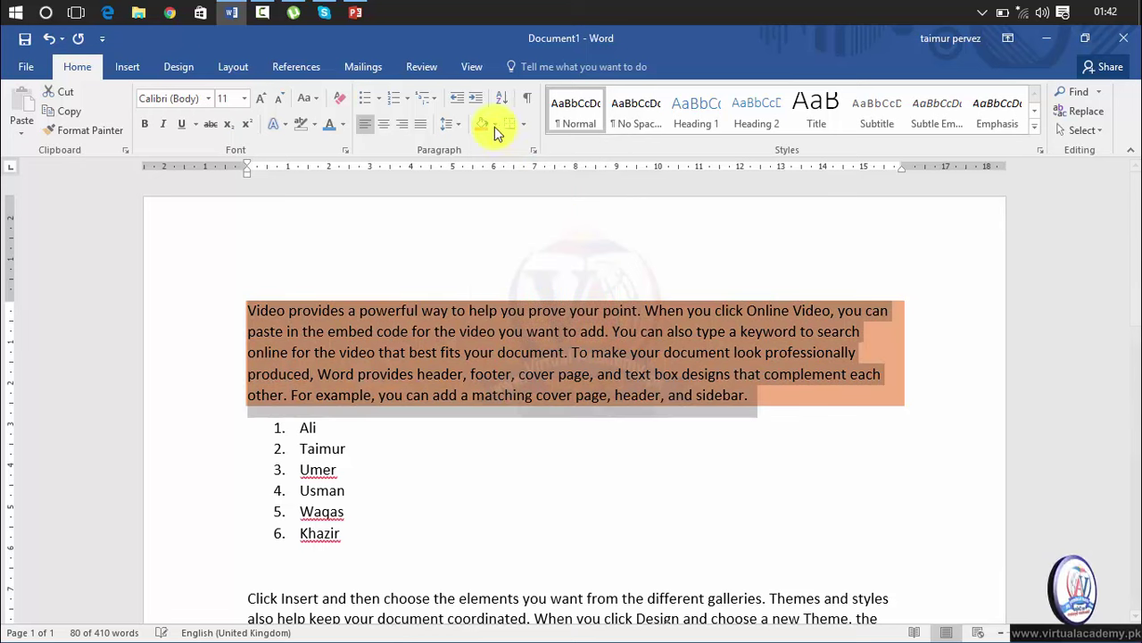
left_click(496, 125)
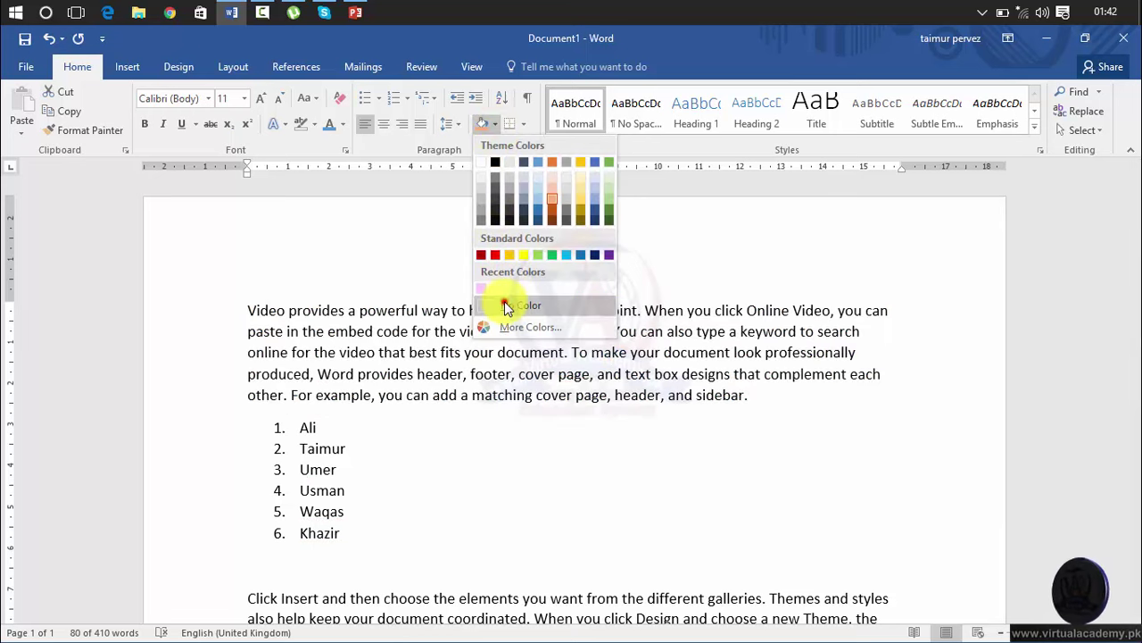
left_click(504, 306)
key("ctrl+z")
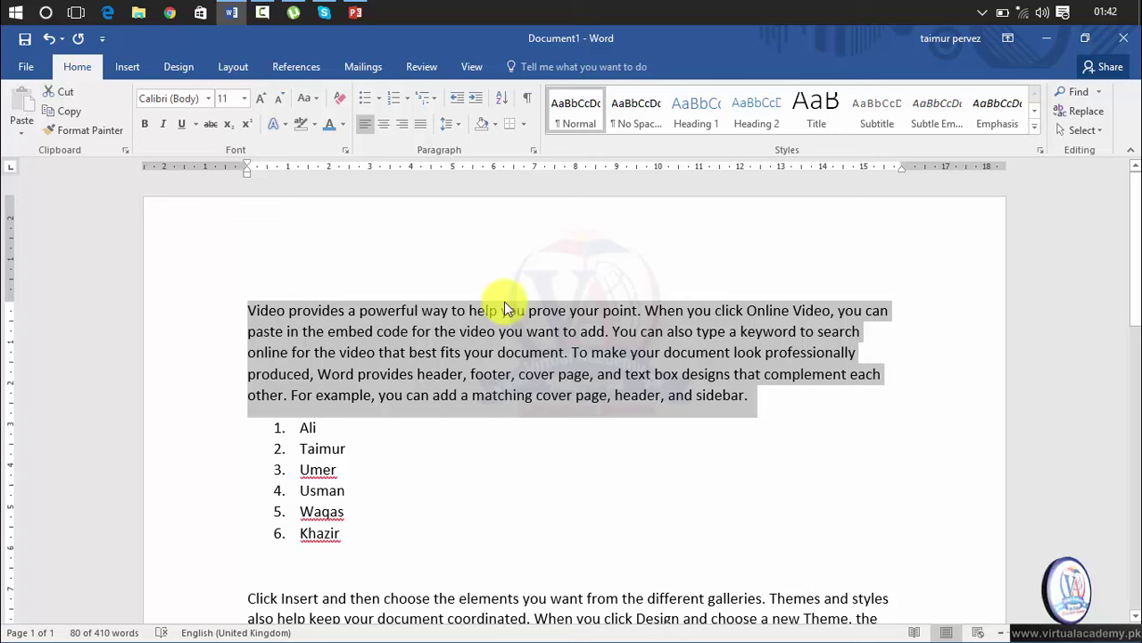
left_click(676, 432)
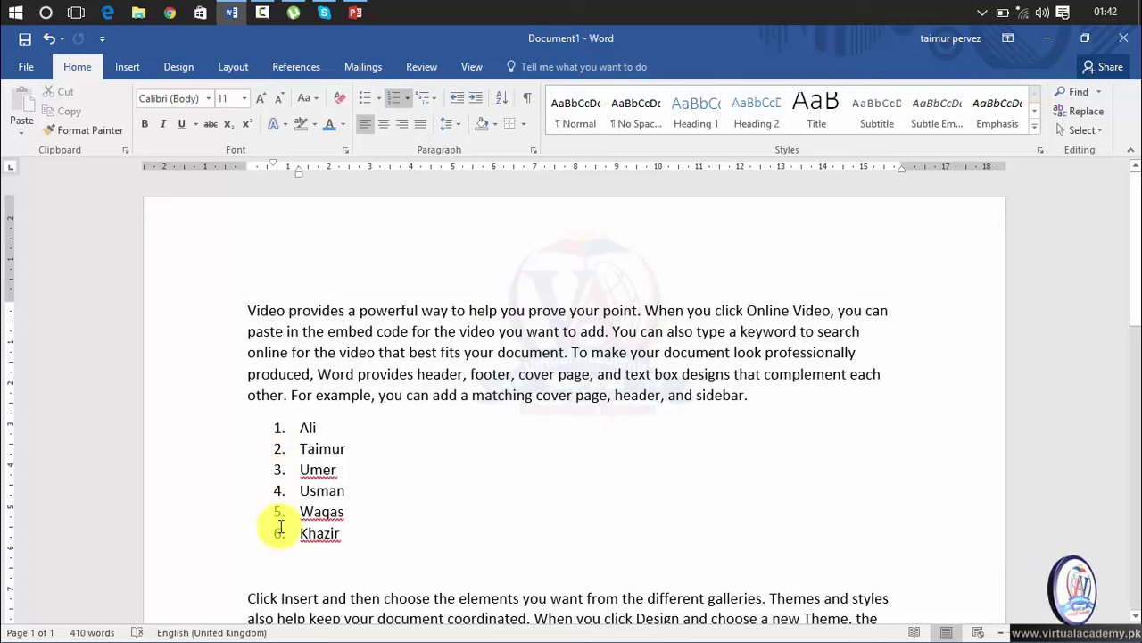
Select the name list and browse the border options without applying one.
left_click_drag(349, 539, 282, 432)
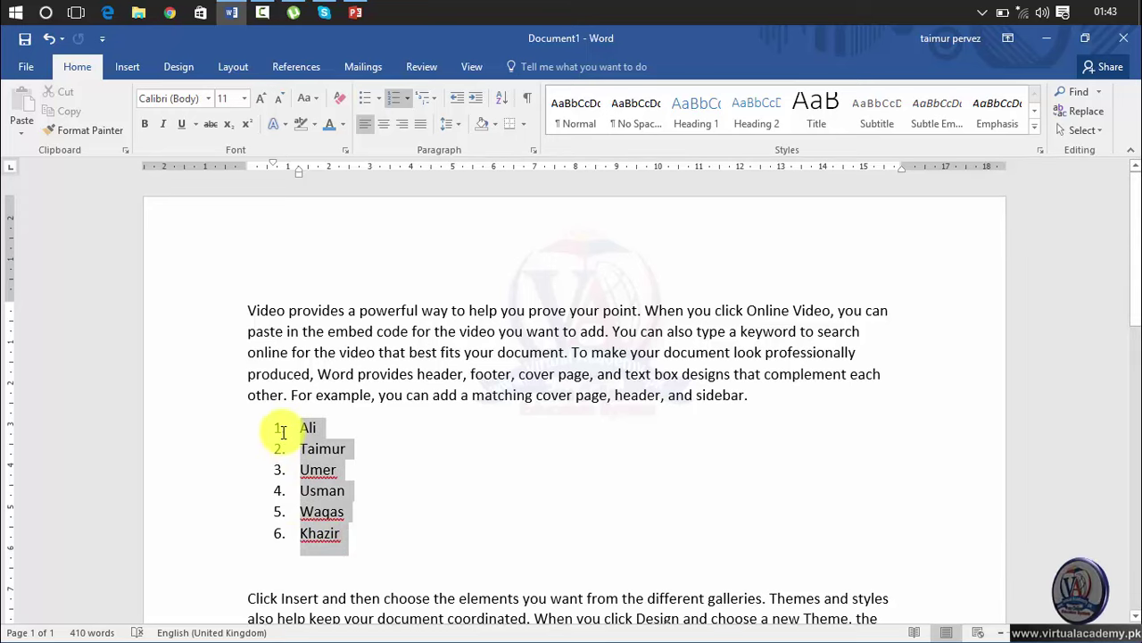
left_click(365, 453)
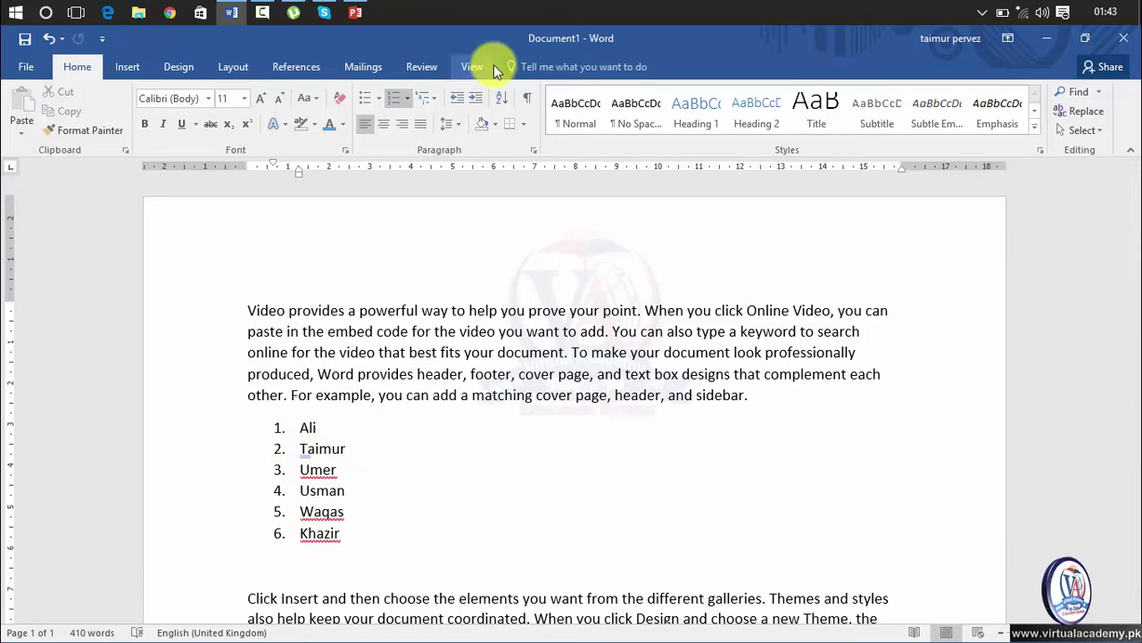
left_click(524, 131)
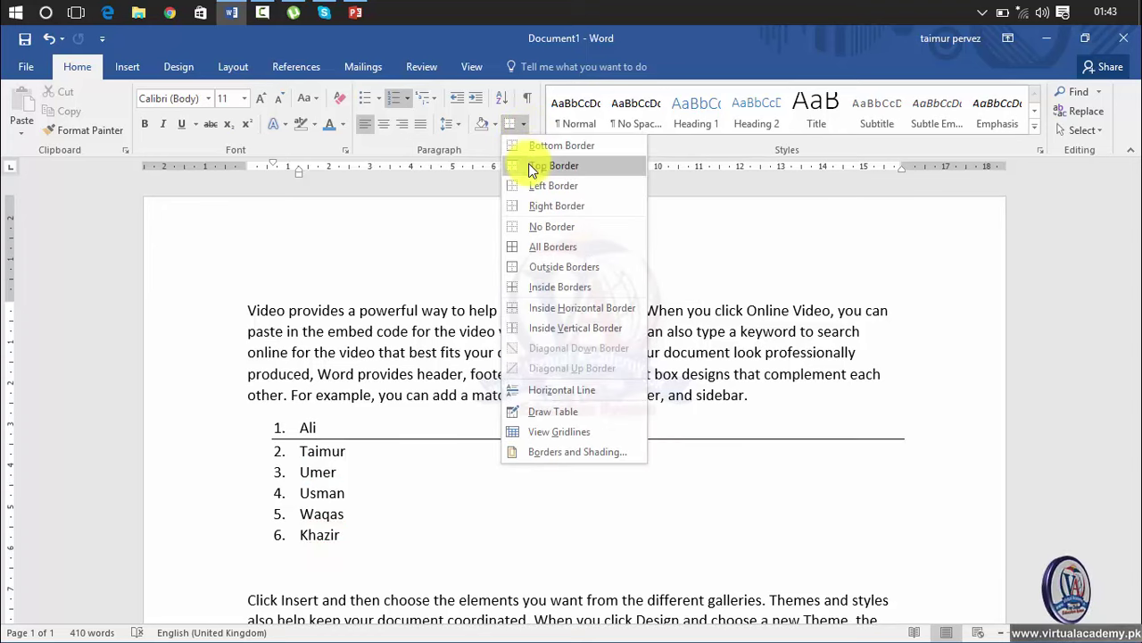
left_click(402, 494)
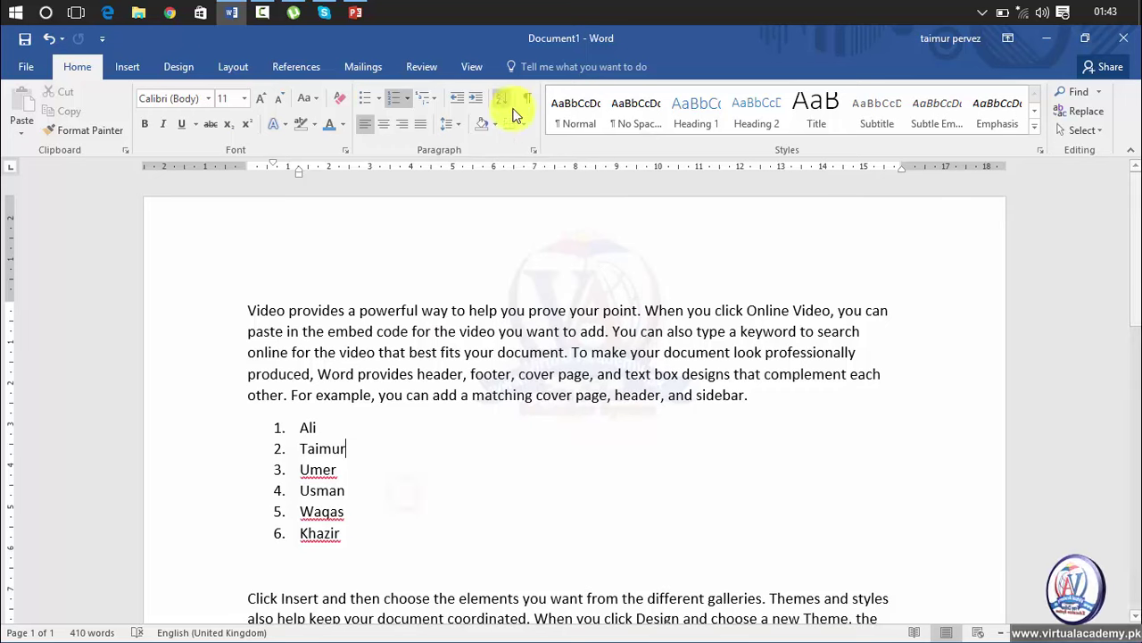
Give the first paragraph an Outside Borders box, removing and reapplying it once.
left_click_drag(748, 397, 248, 309)
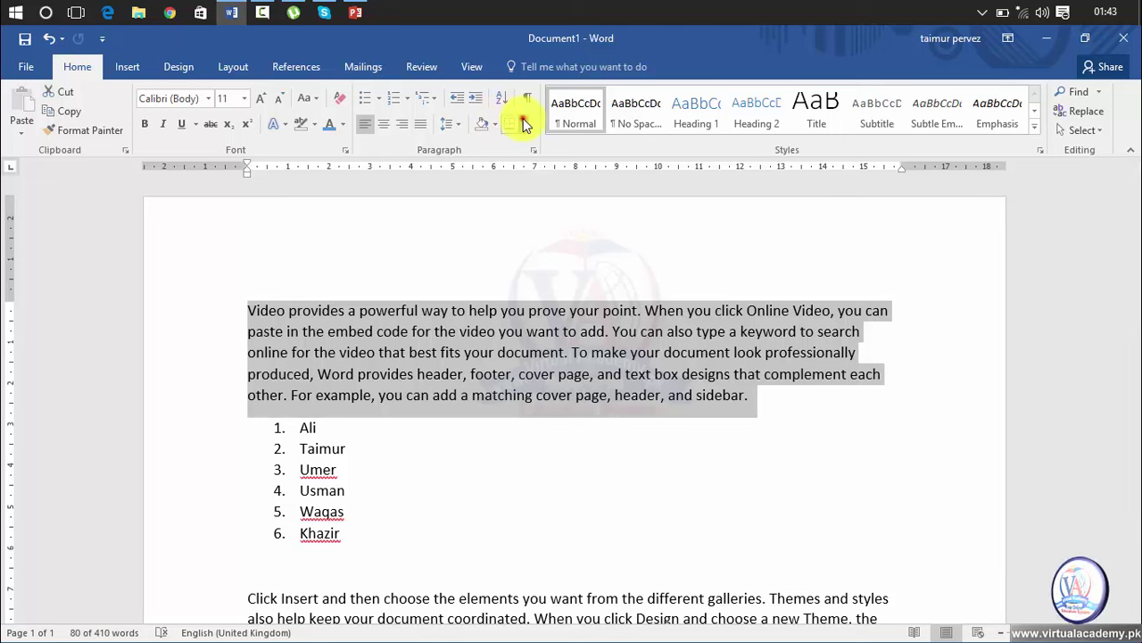
left_click(523, 124)
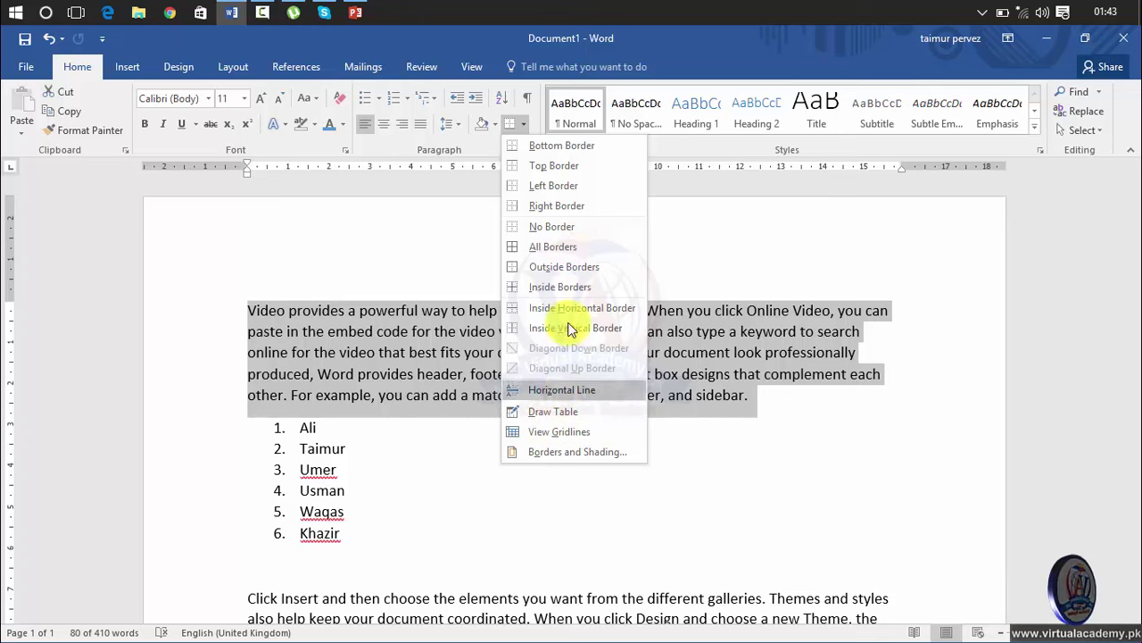
left_click(553, 248)
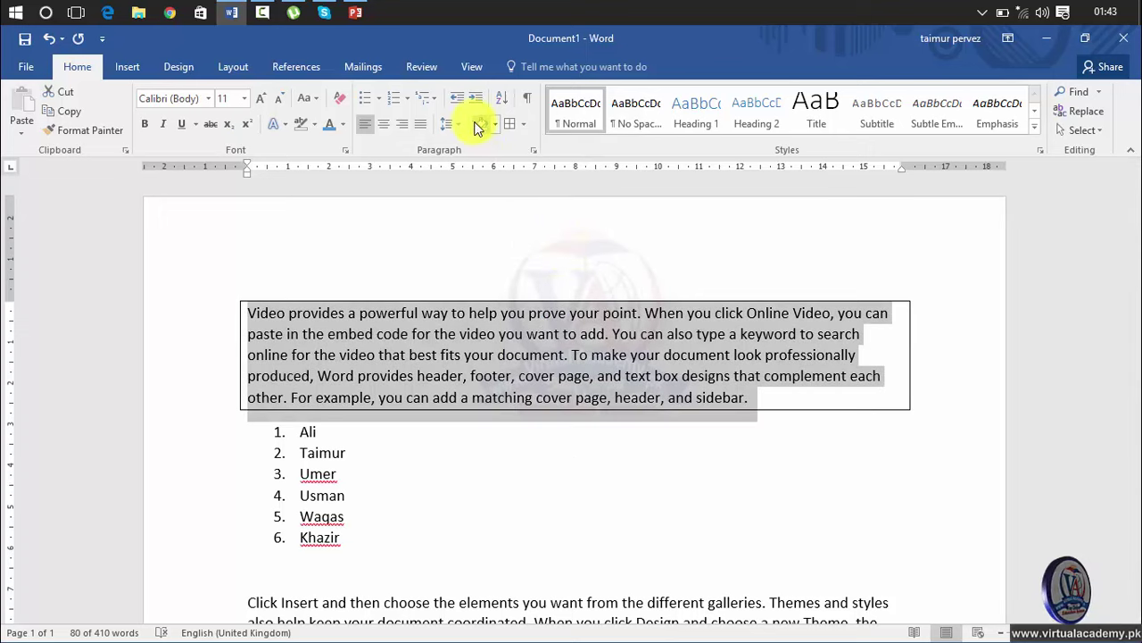
left_click(523, 129)
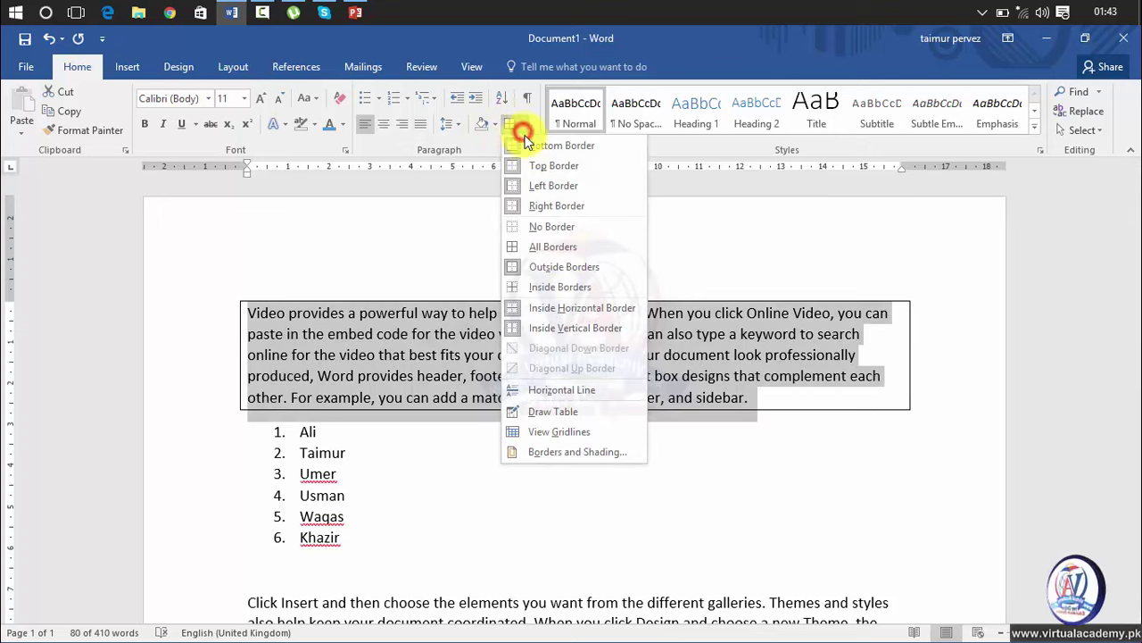
left_click(537, 234)
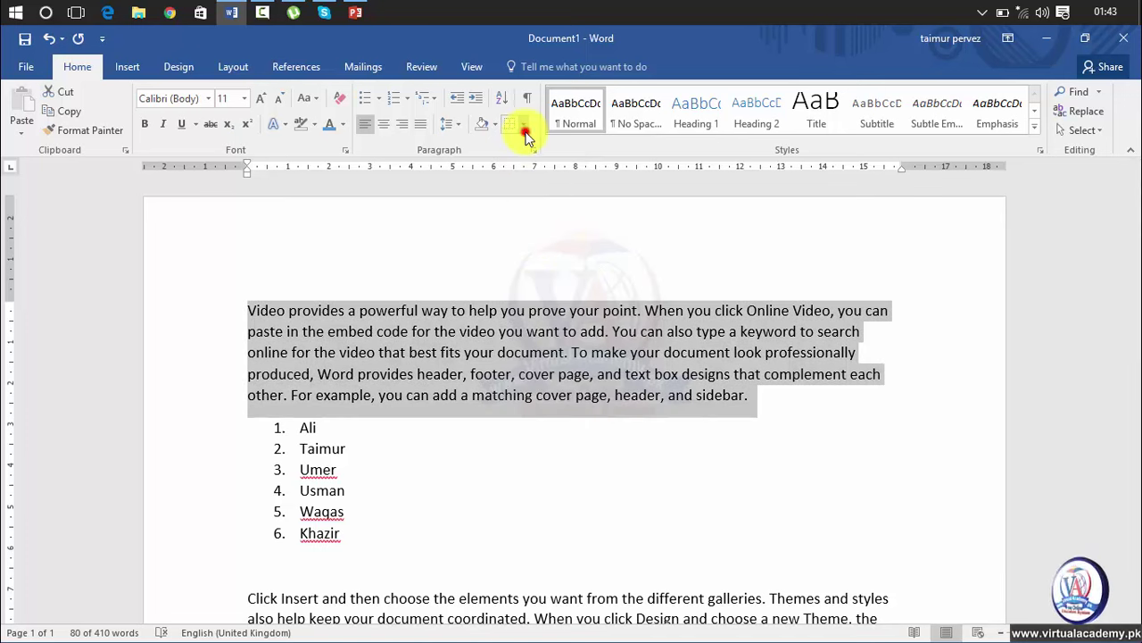
left_click(525, 131)
left_click(528, 241)
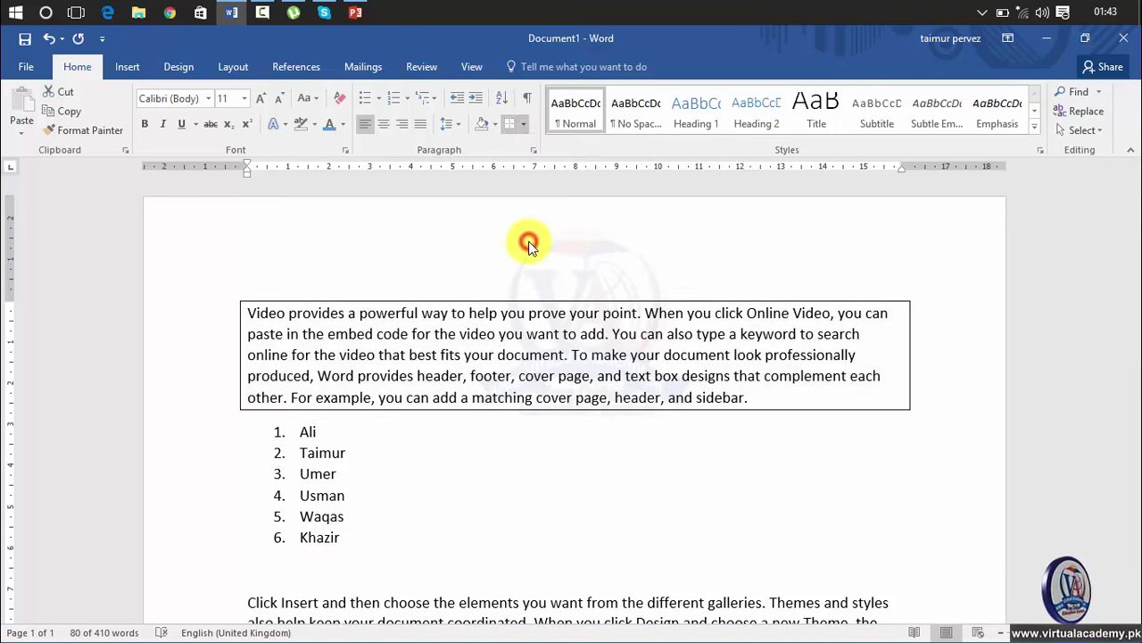
left_click(493, 123)
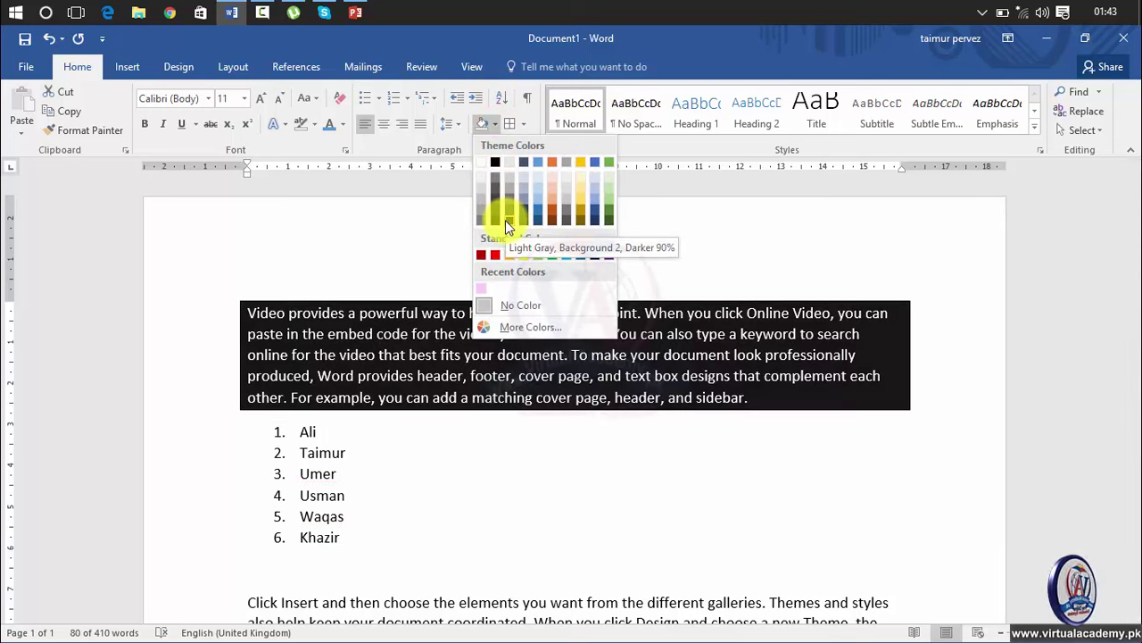
Set the opening paragraph to No Border and place the caret after Khazir.
left_click(521, 125)
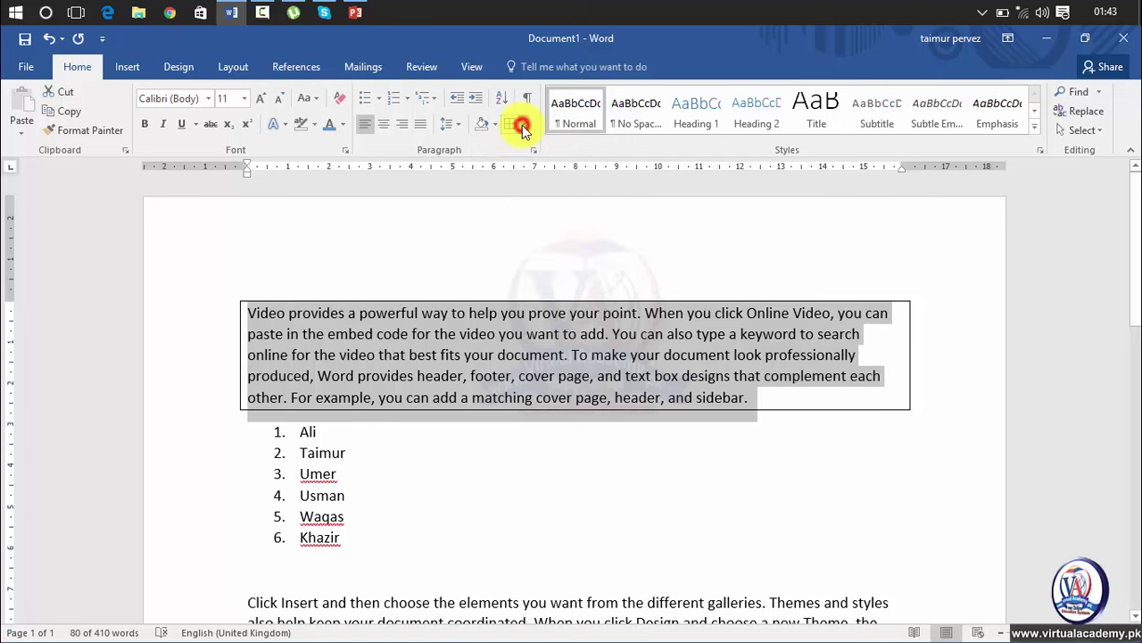
left_click(536, 231)
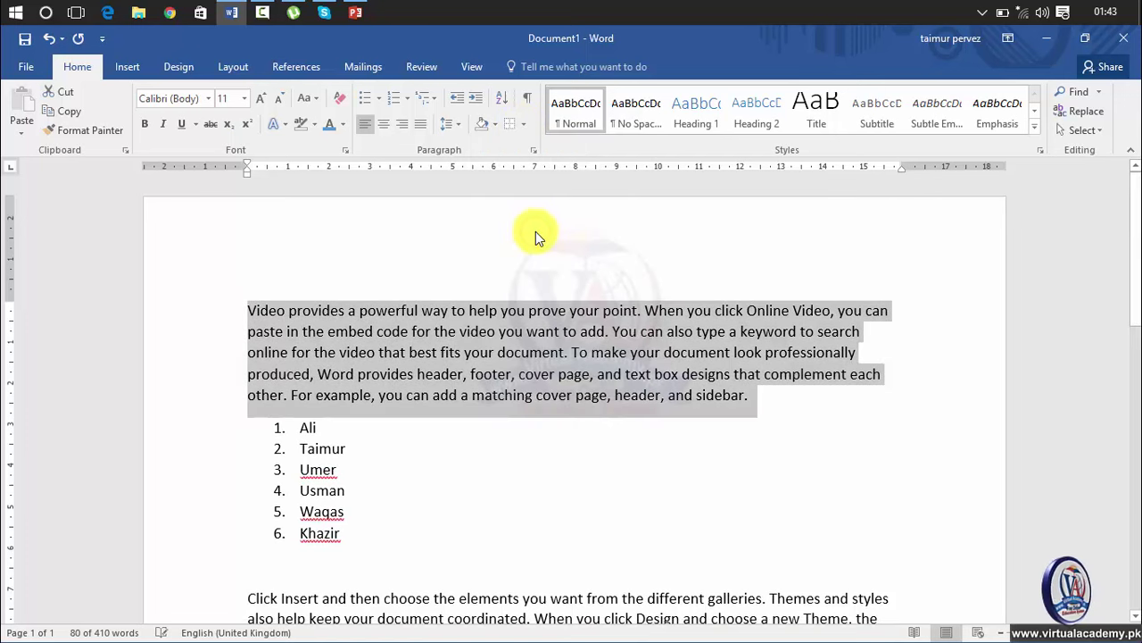
left_click(510, 467)
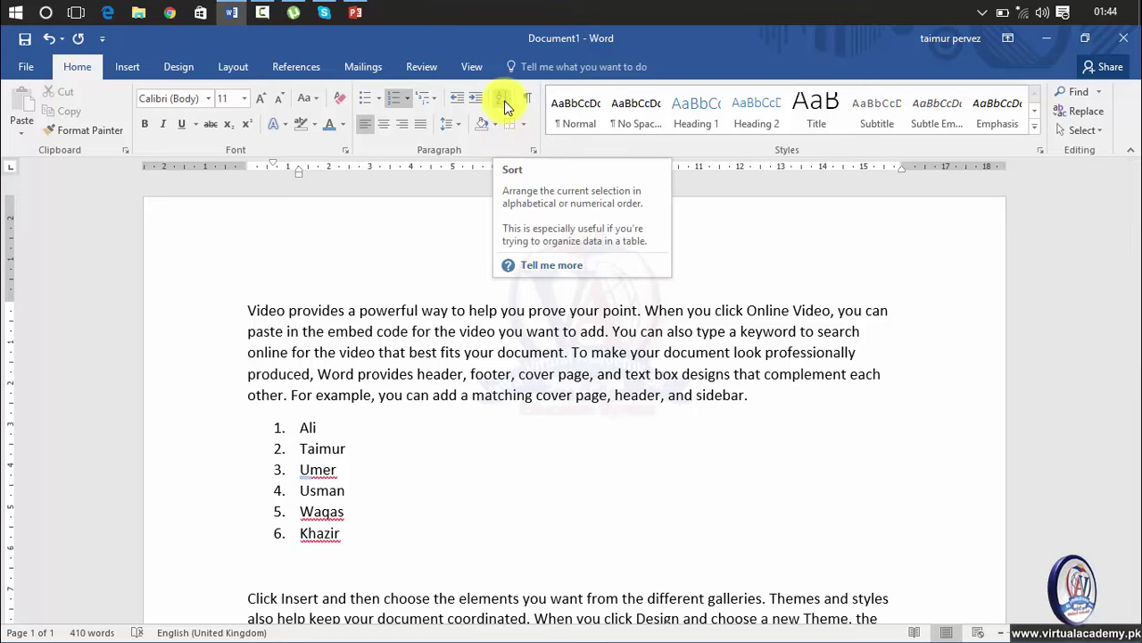
left_click(340, 535)
Sort the six names ascending by paragraph text.
left_click_drag(340, 536, 297, 428)
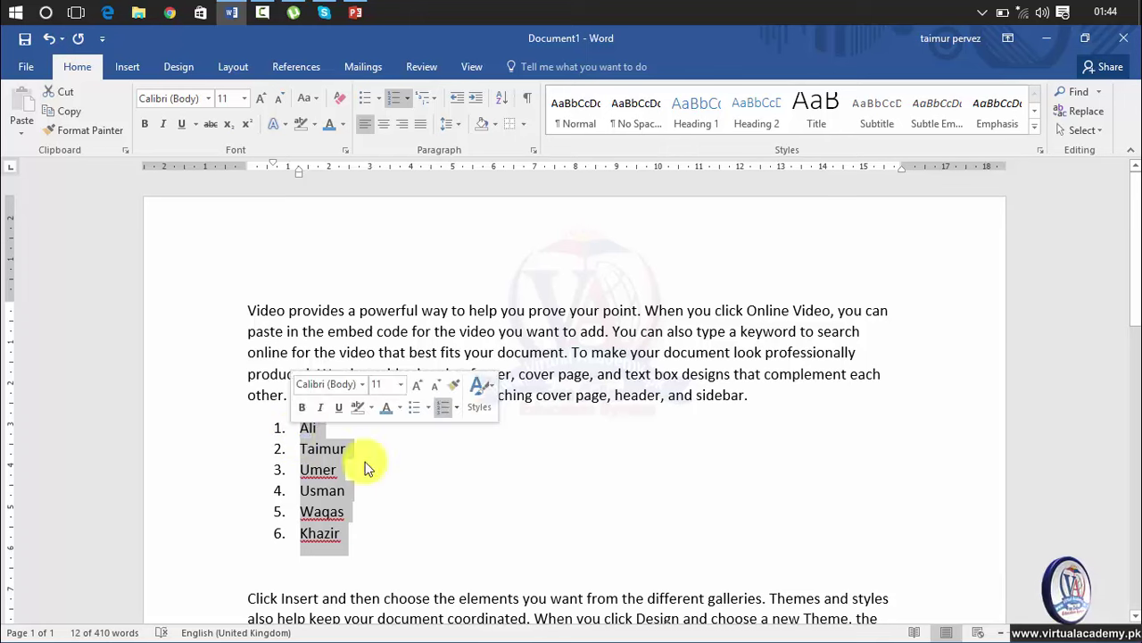
left_click(504, 99)
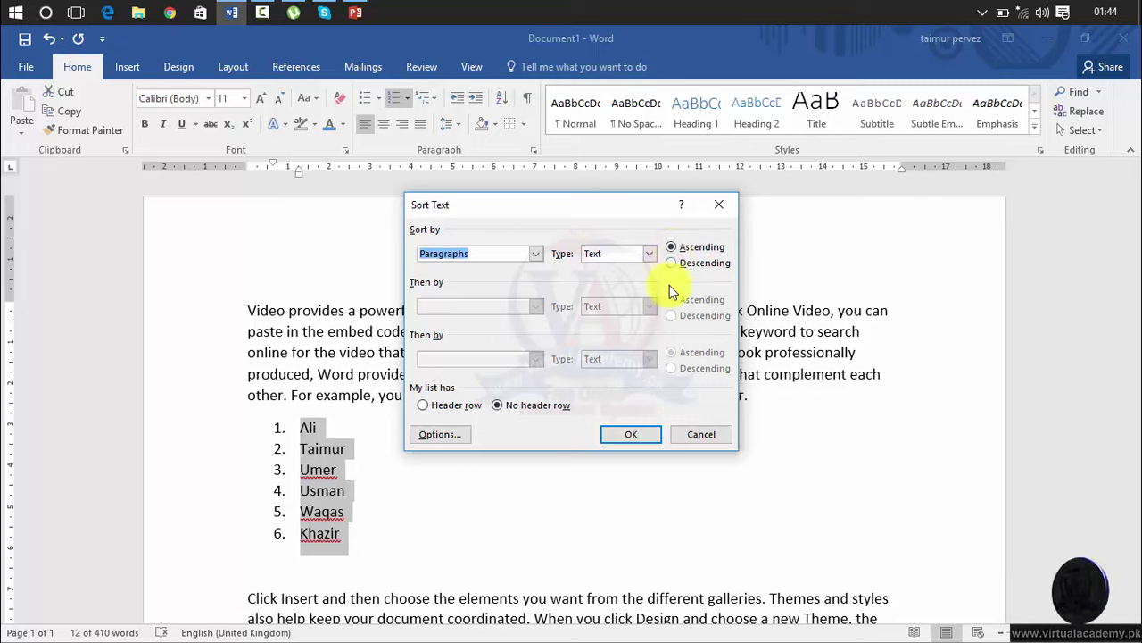
left_click(627, 435)
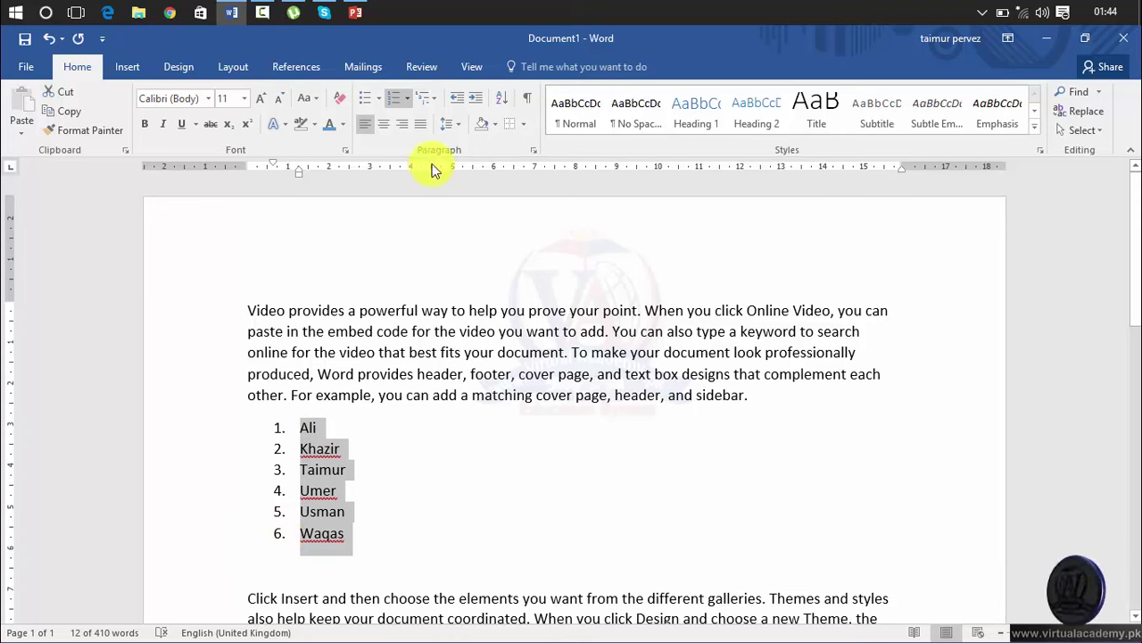
Re-sort the list by Number in descending order, then place the caret after Waqas.
left_click(503, 104)
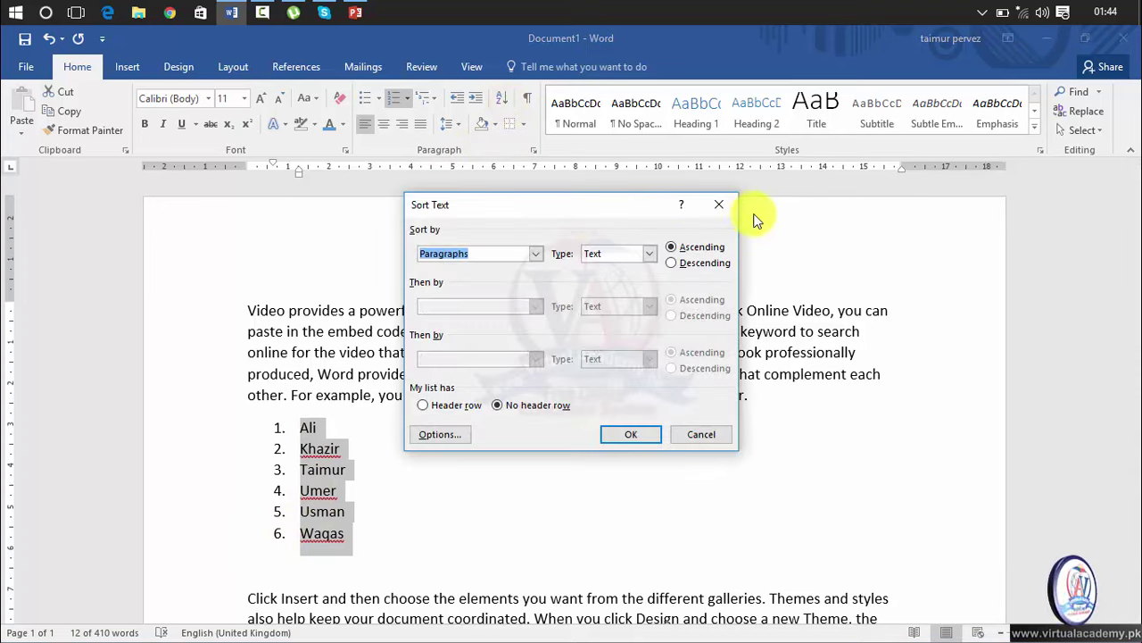
left_click(651, 255)
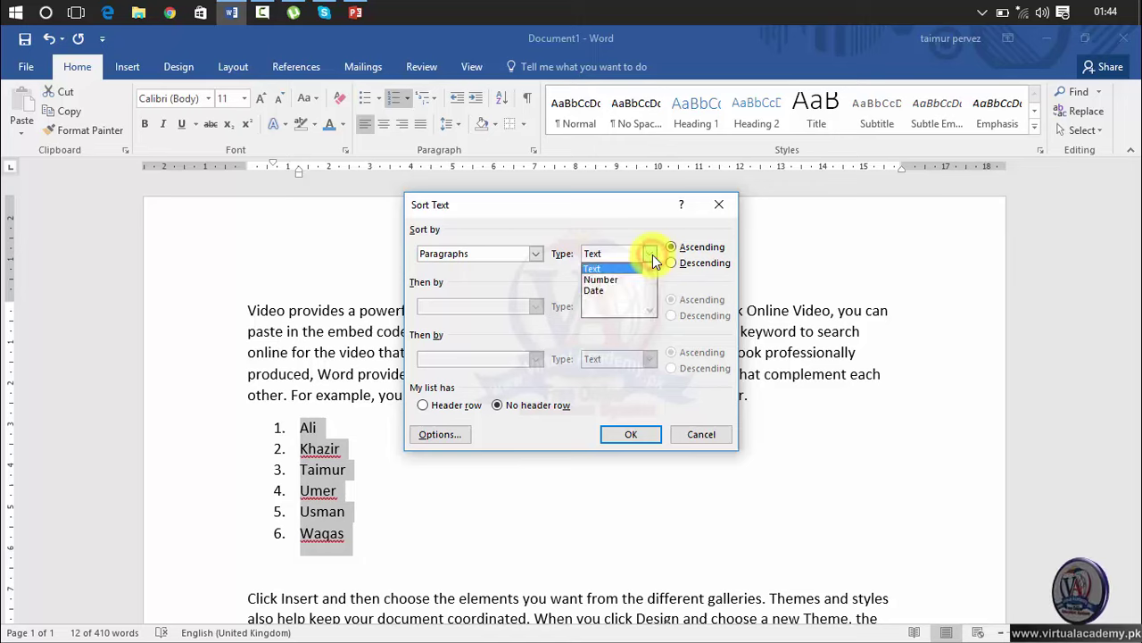
left_click(630, 278)
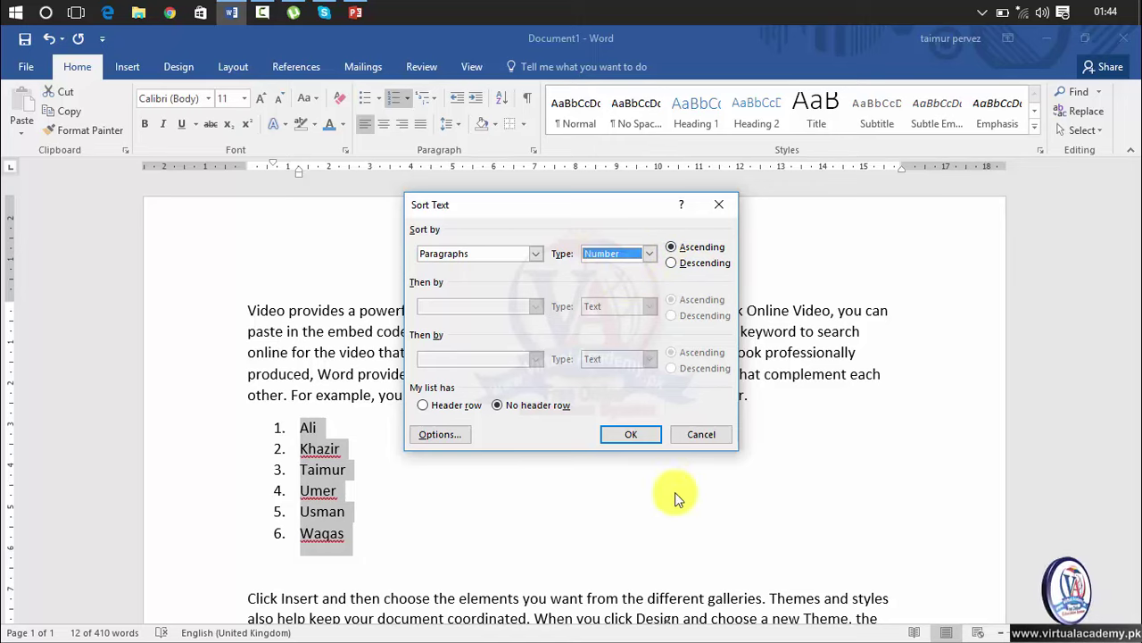
left_click(670, 262)
left_click(620, 436)
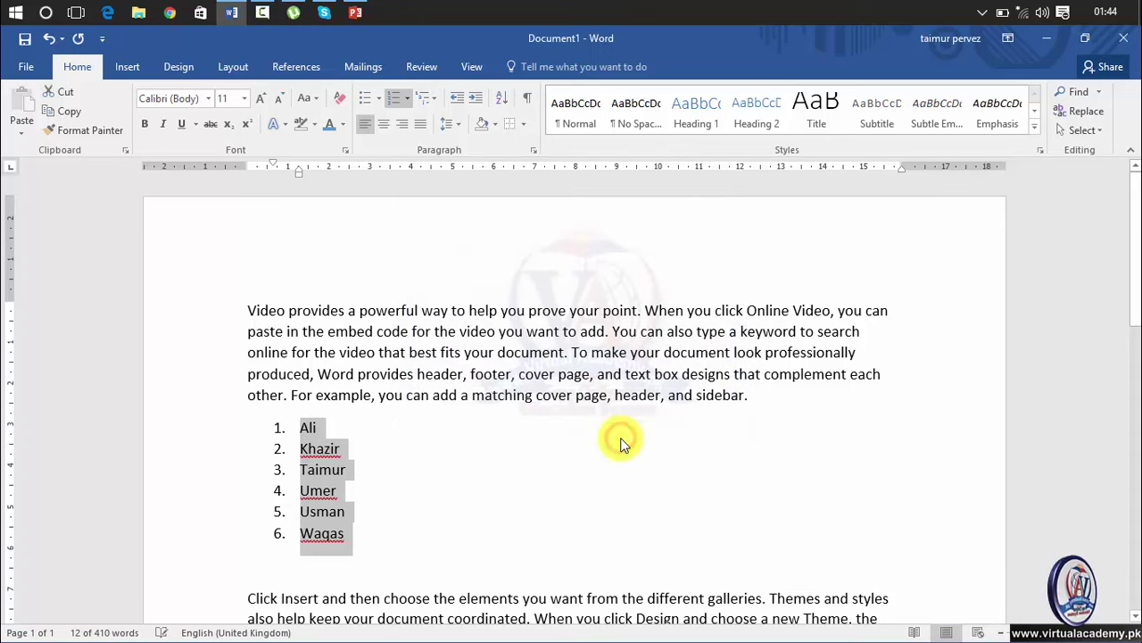
left_click(444, 469)
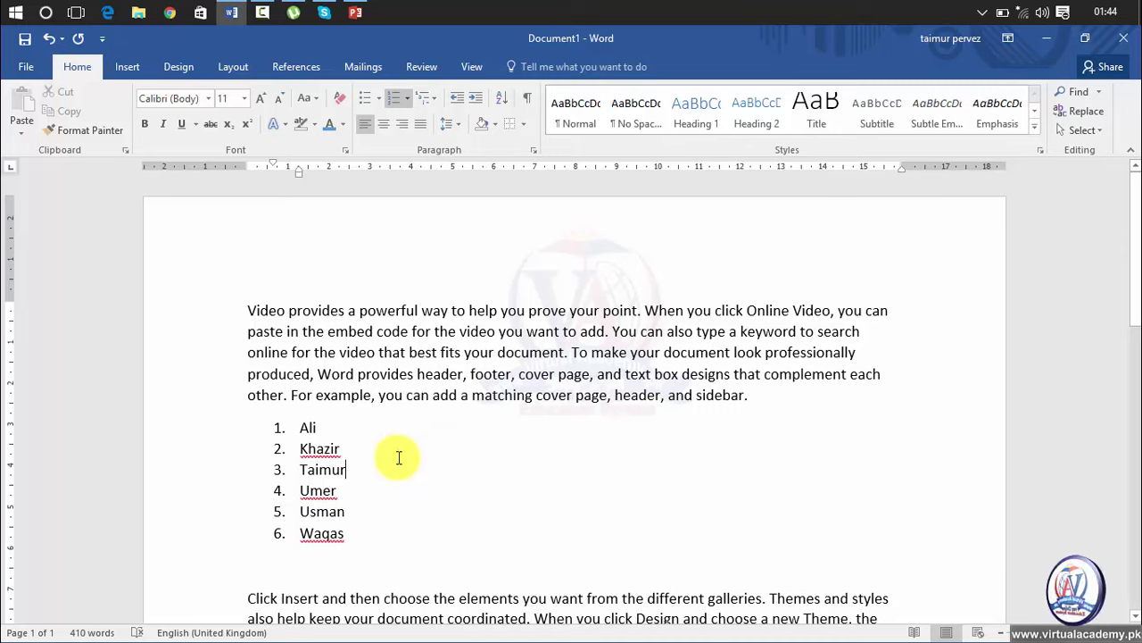
left_click(363, 532)
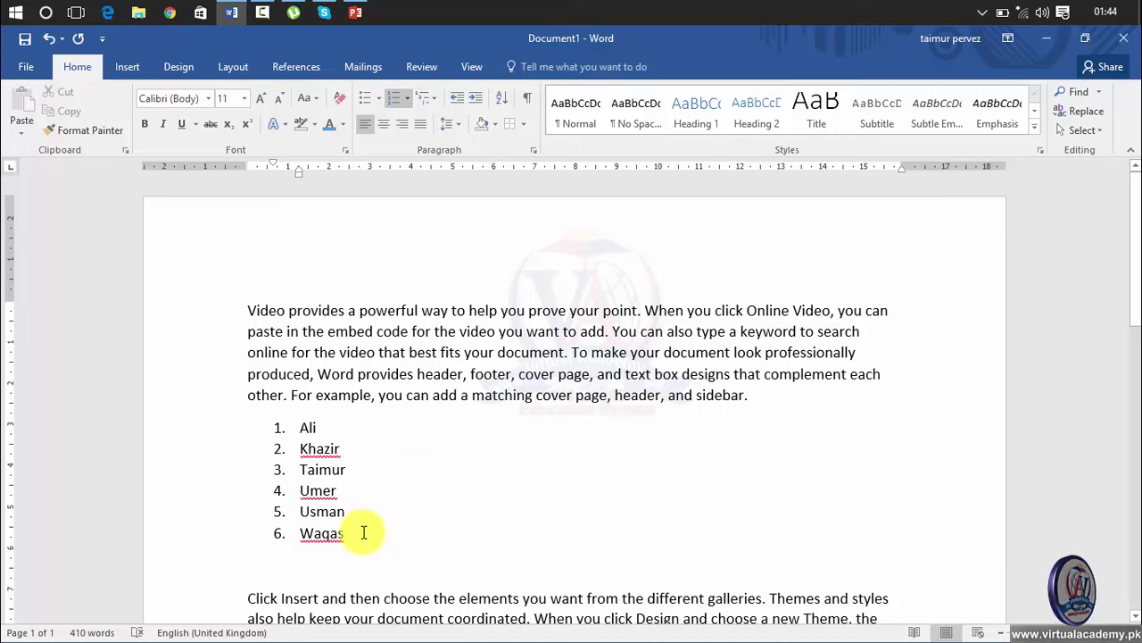
End the list with a new line and turn it into a one-cell table.
key("Return")
key("Return")
key("Return")
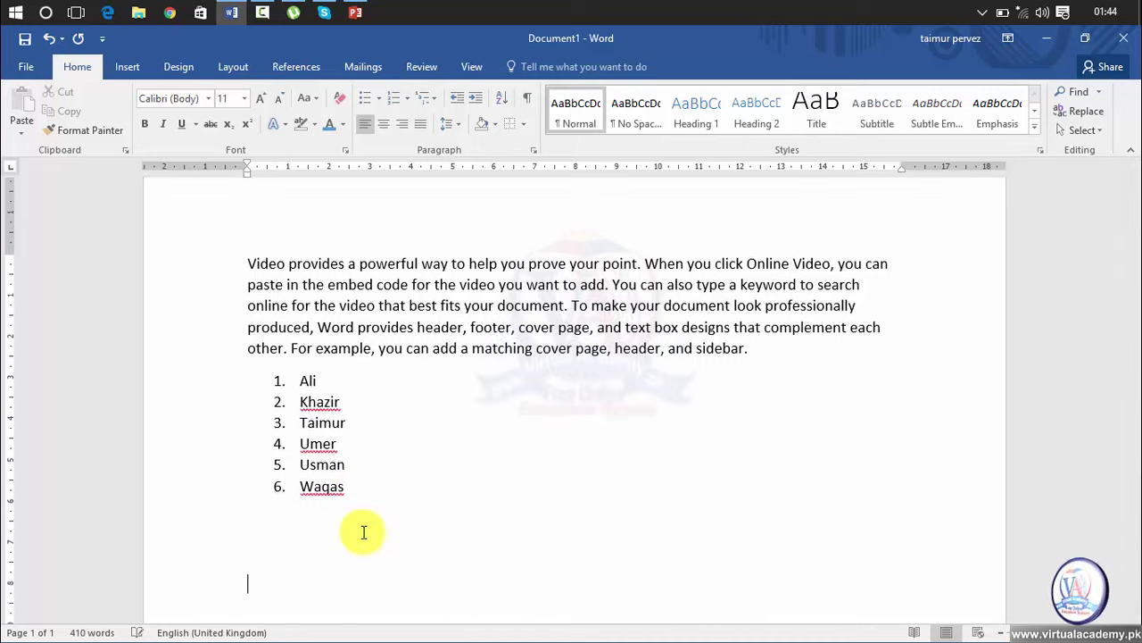
left_click_drag(1135, 260, 1133, 325)
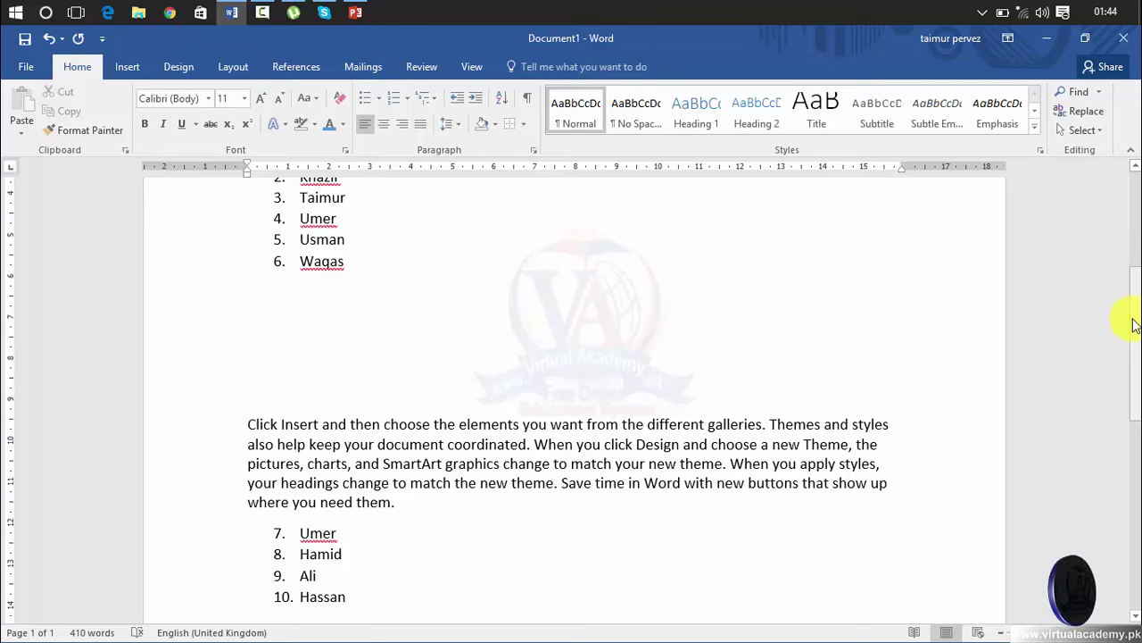
key("Tab")
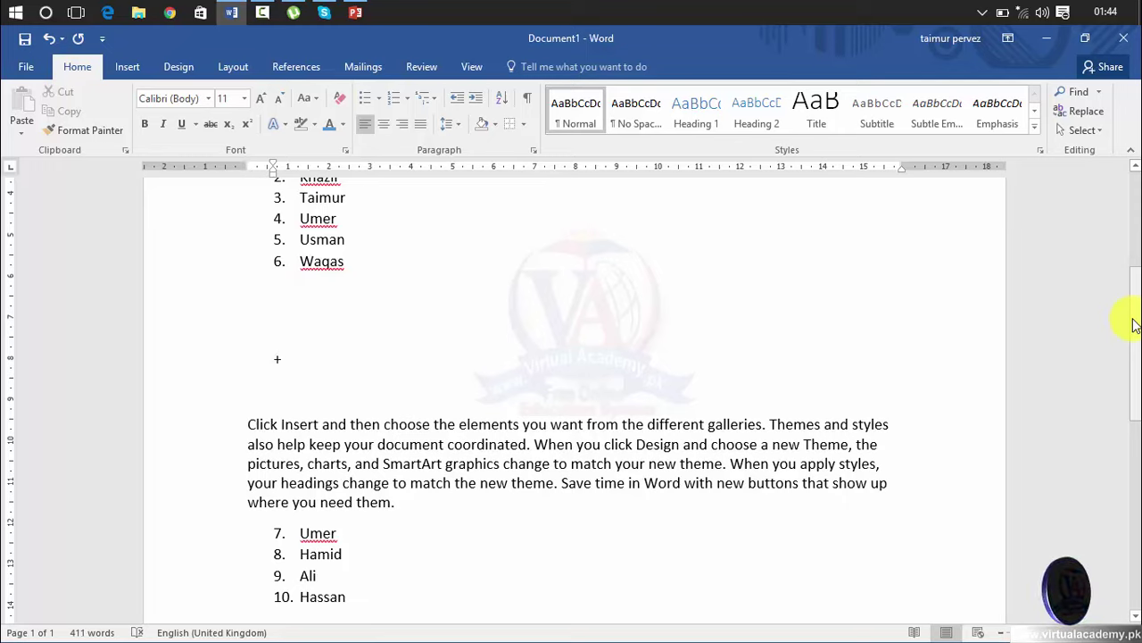
key("Return")
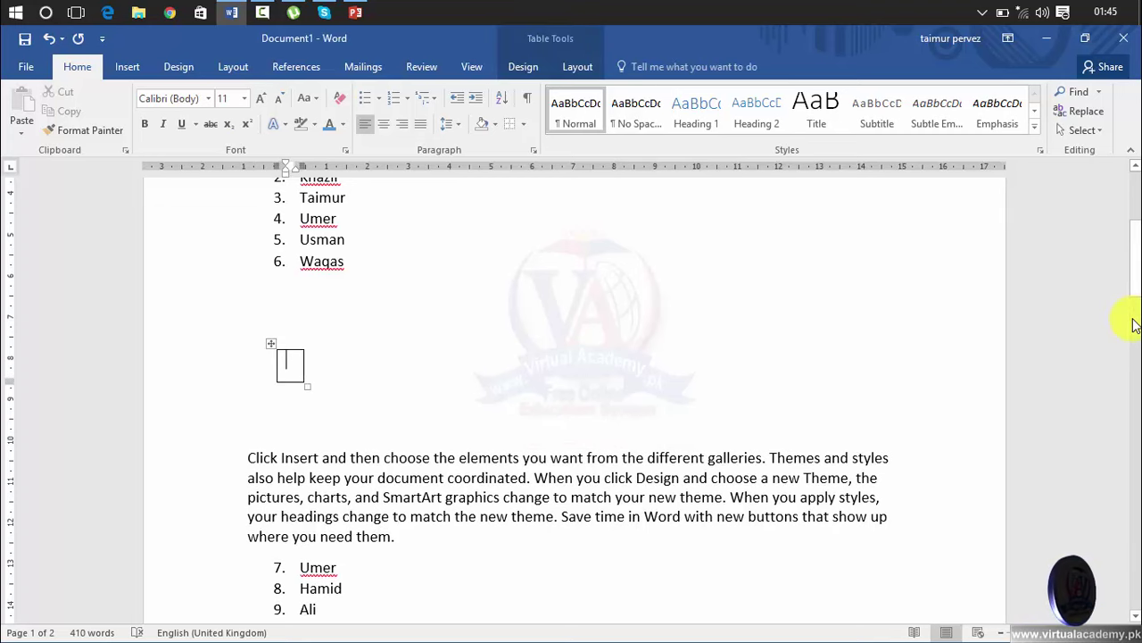
Fill the table rows with 8, 5, 4, 9, 6, 7, 2, 1, leaving a blank final row.
type("8")
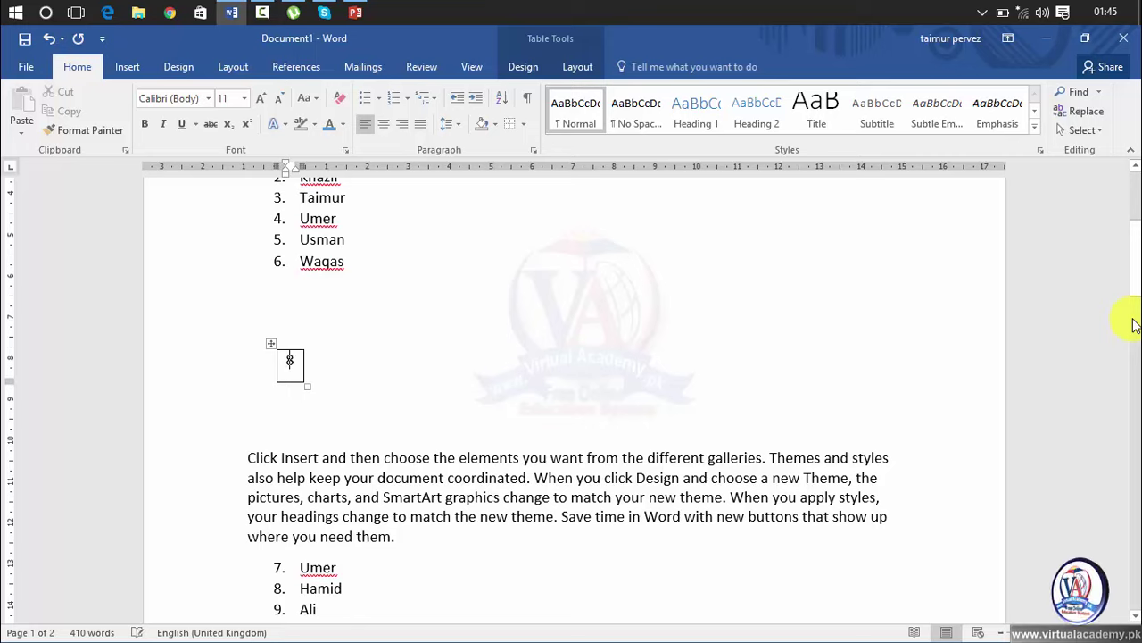
key("Tab")
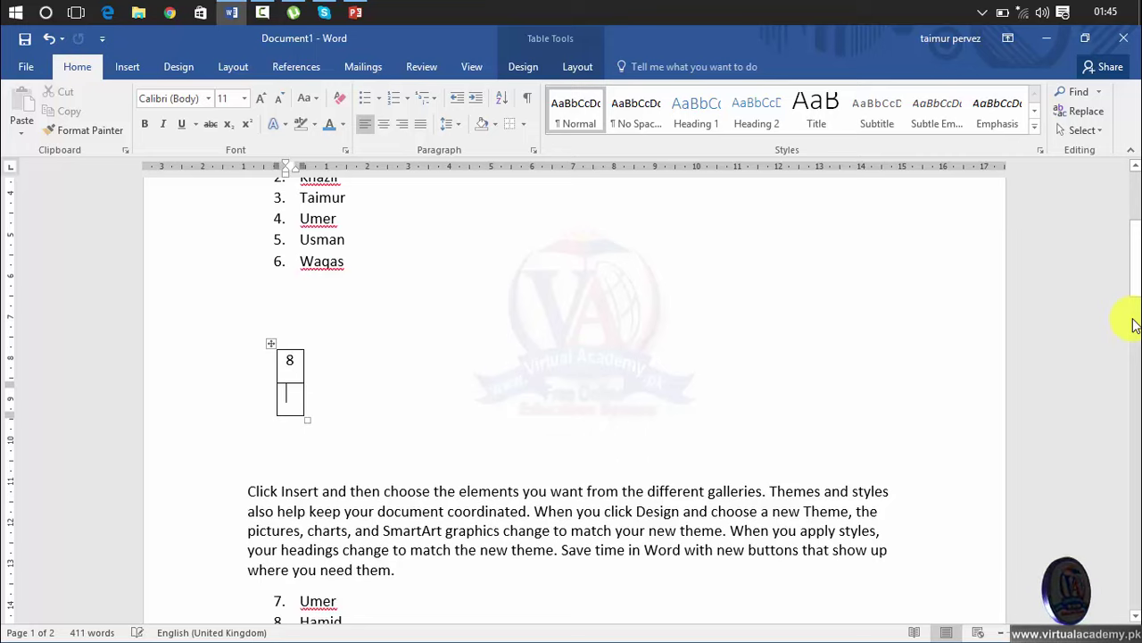
type("5")
key("Tab")
type("4")
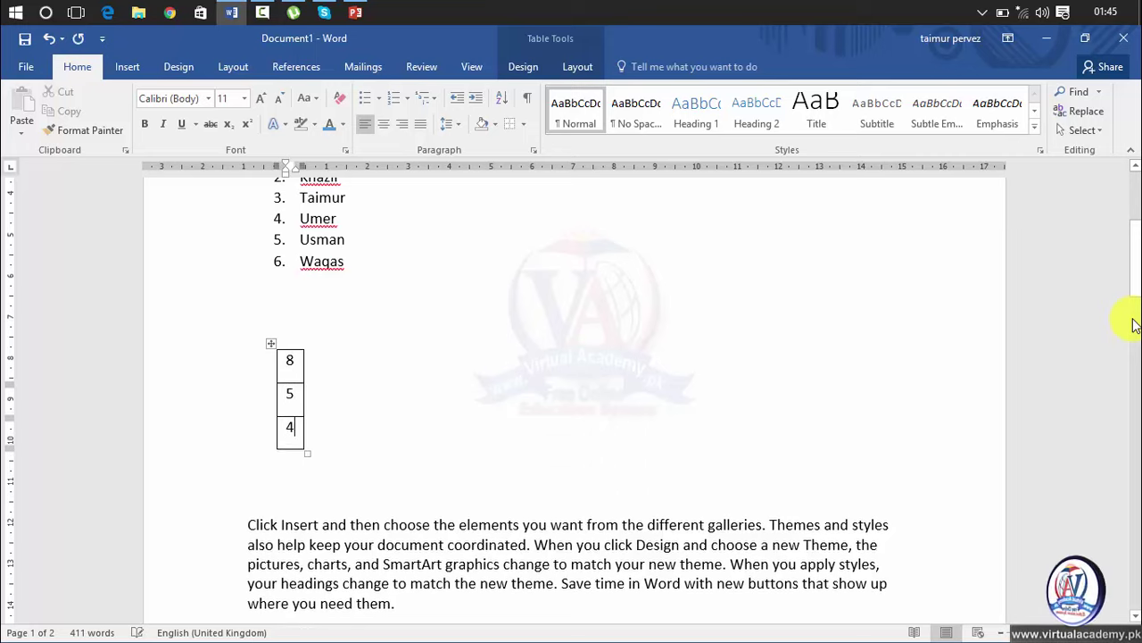
key("Tab")
type("9")
key("Tab")
type("6")
key("Tab")
type("7")
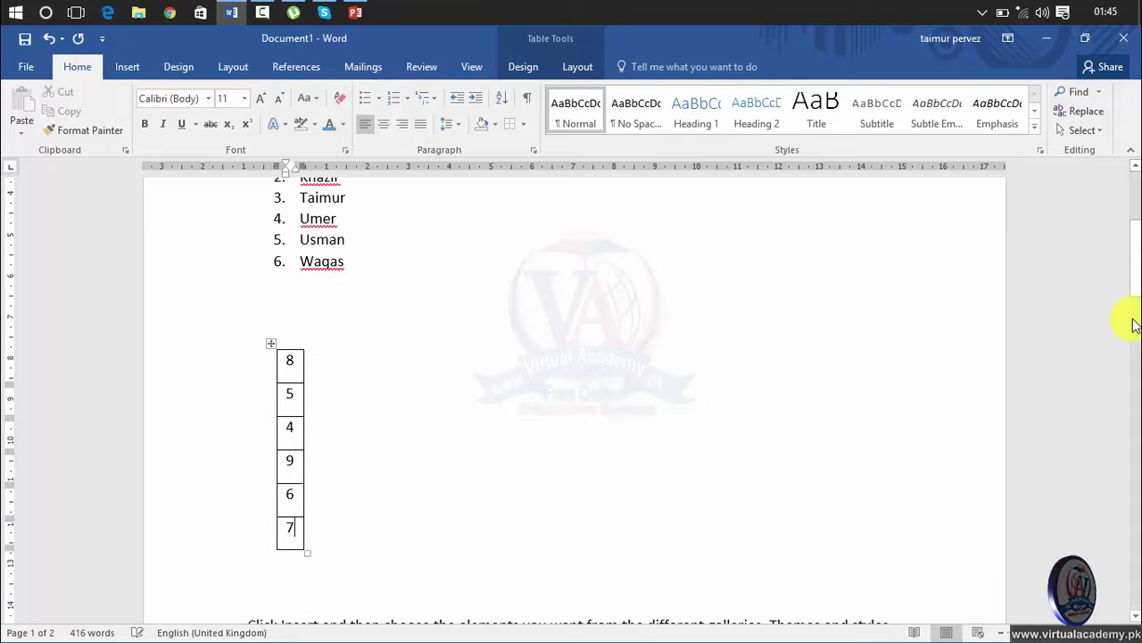
key("Tab")
type("2")
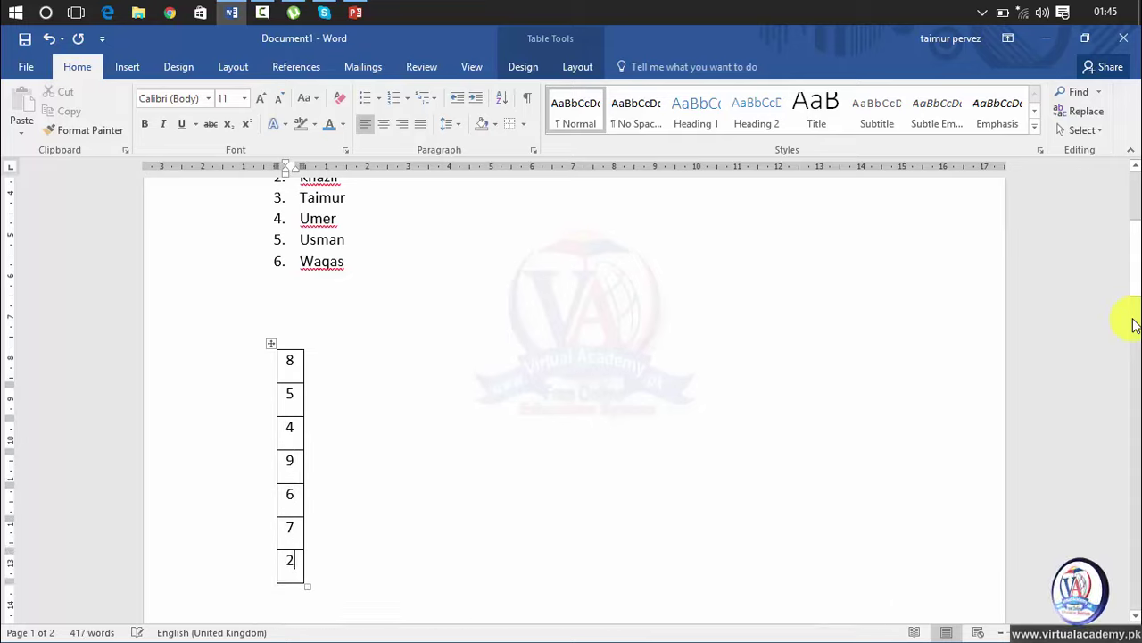
key("Tab")
type("1")
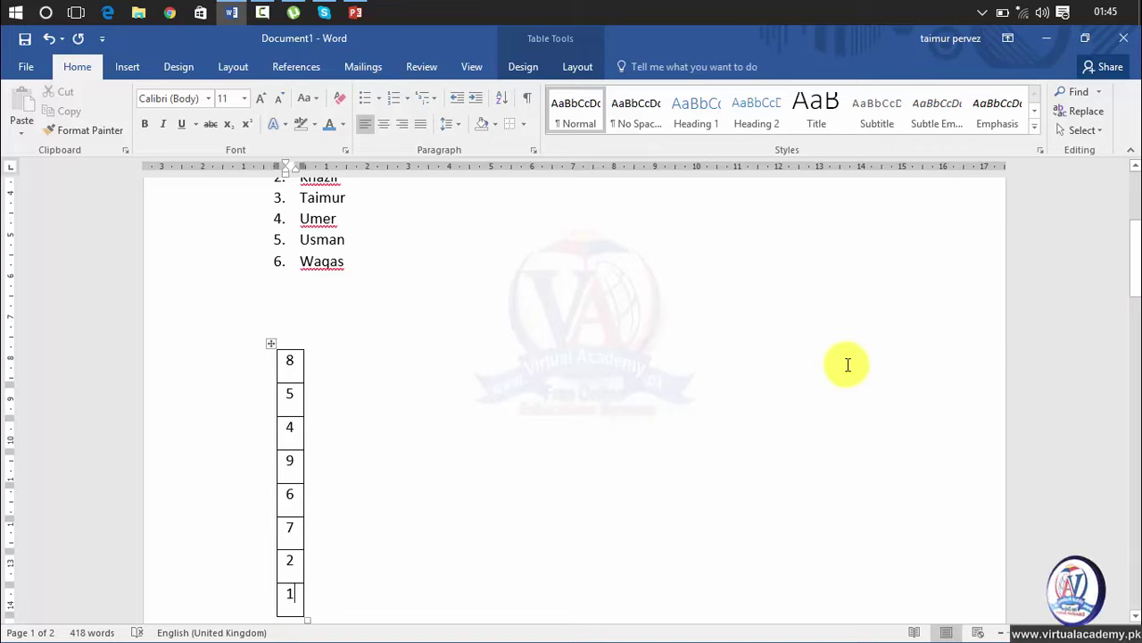
key("Tab")
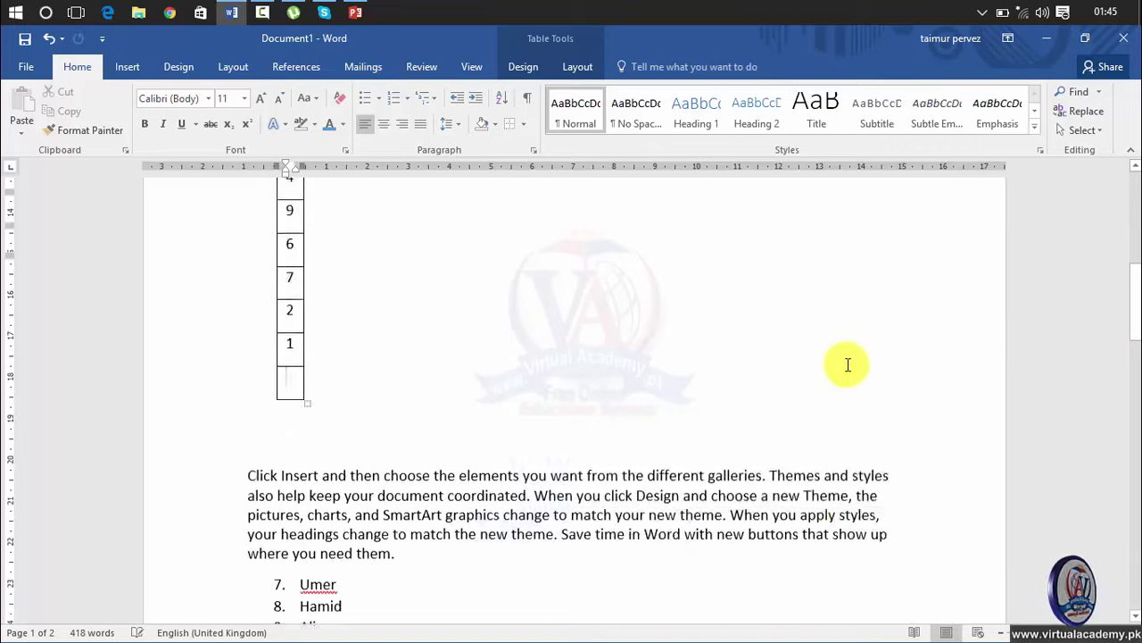
scroll(846, 364, "down", 3)
Enter 3 in the last row and select the whole number column.
type("3")
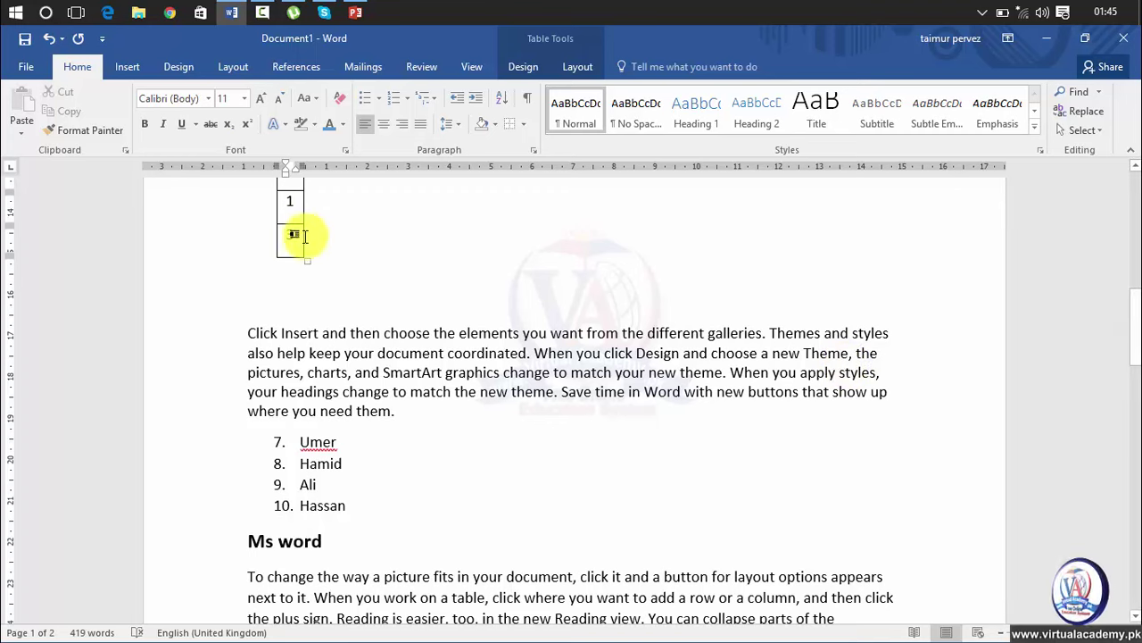
left_click(293, 234)
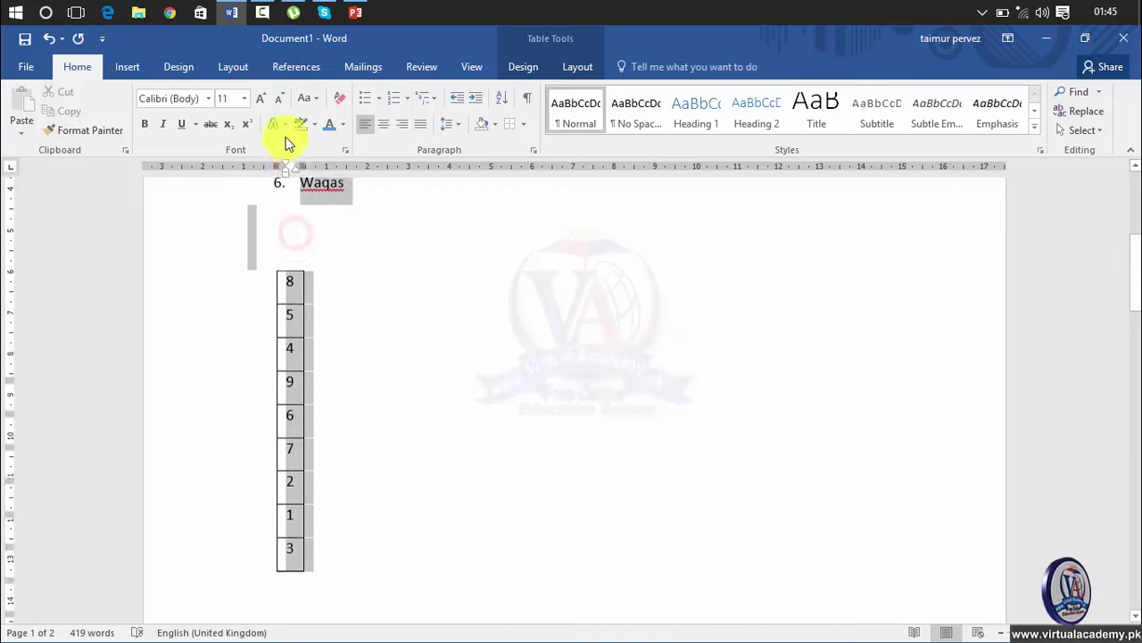
left_click_drag(291, 200, 287, 522)
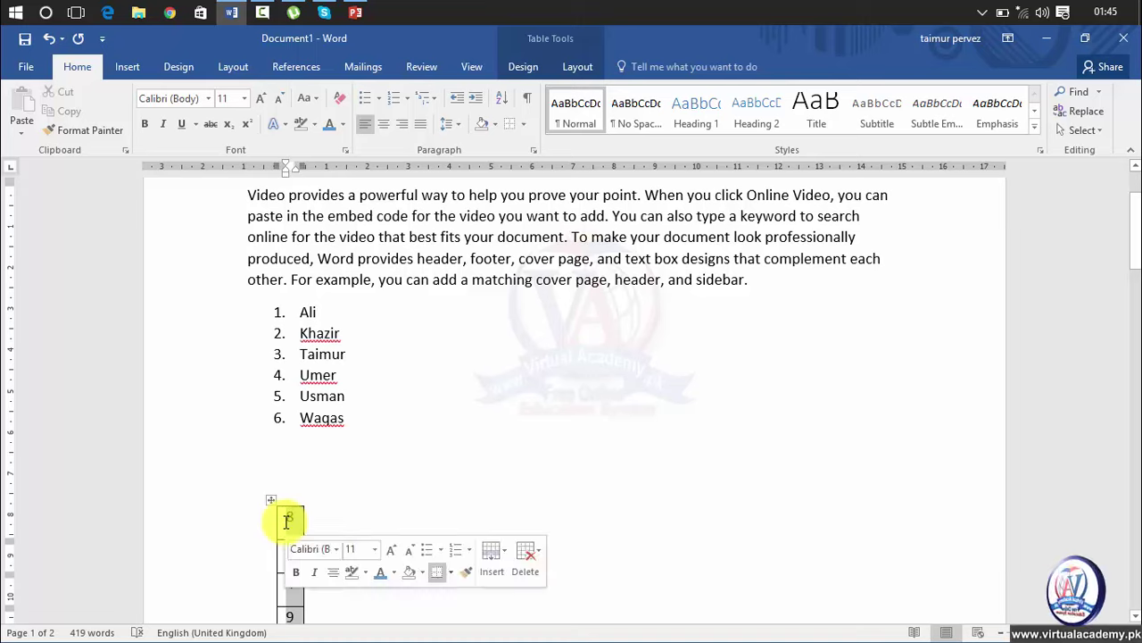
left_click_drag(1137, 237, 1130, 294)
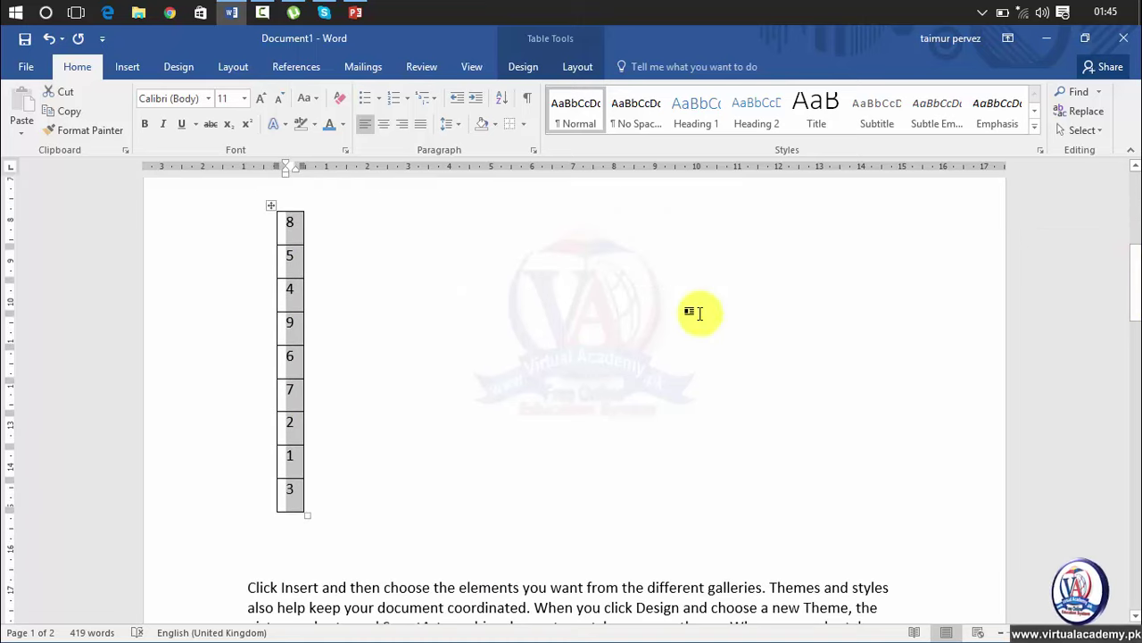
Sort the numbers descending, then set the sort order back to ascending.
left_click(502, 100)
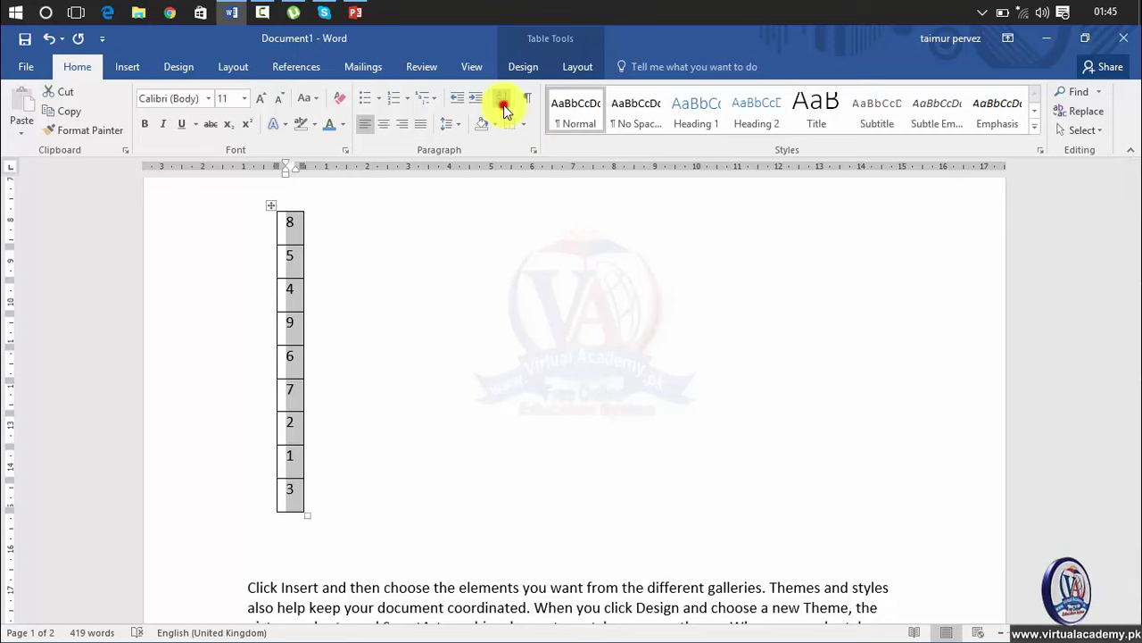
left_click(724, 250)
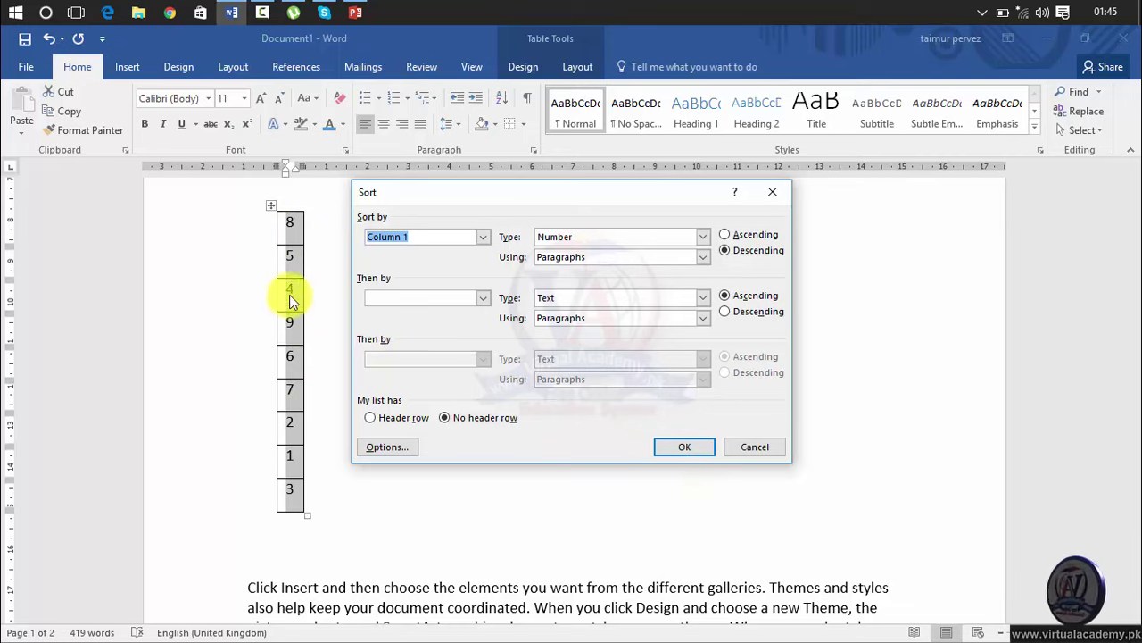
left_click(700, 447)
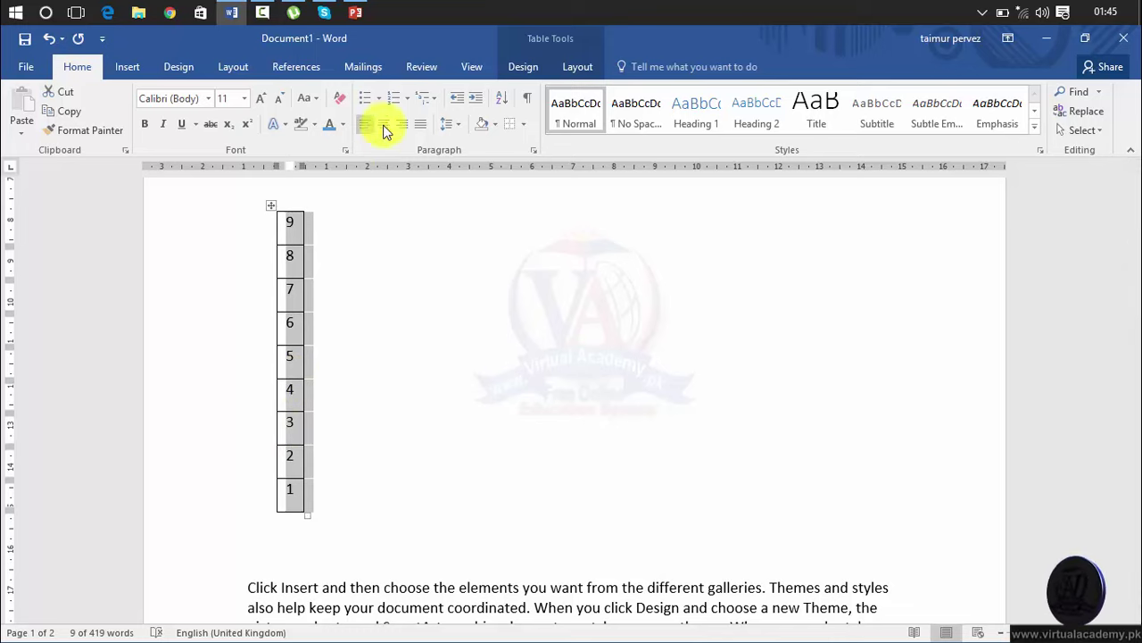
left_click(502, 96)
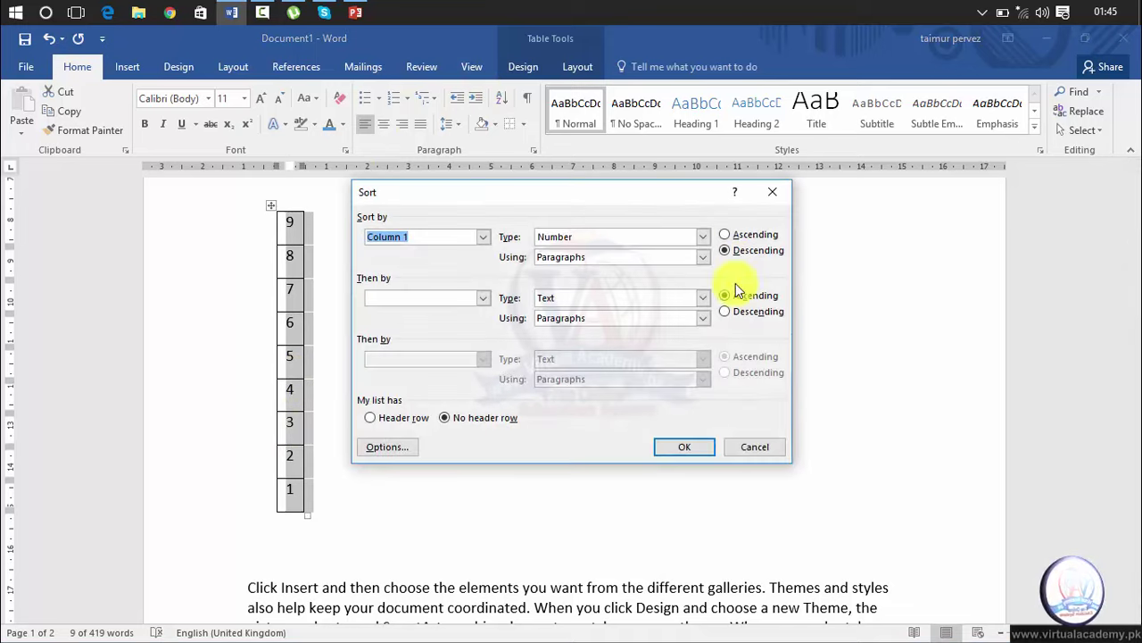
left_click(726, 235)
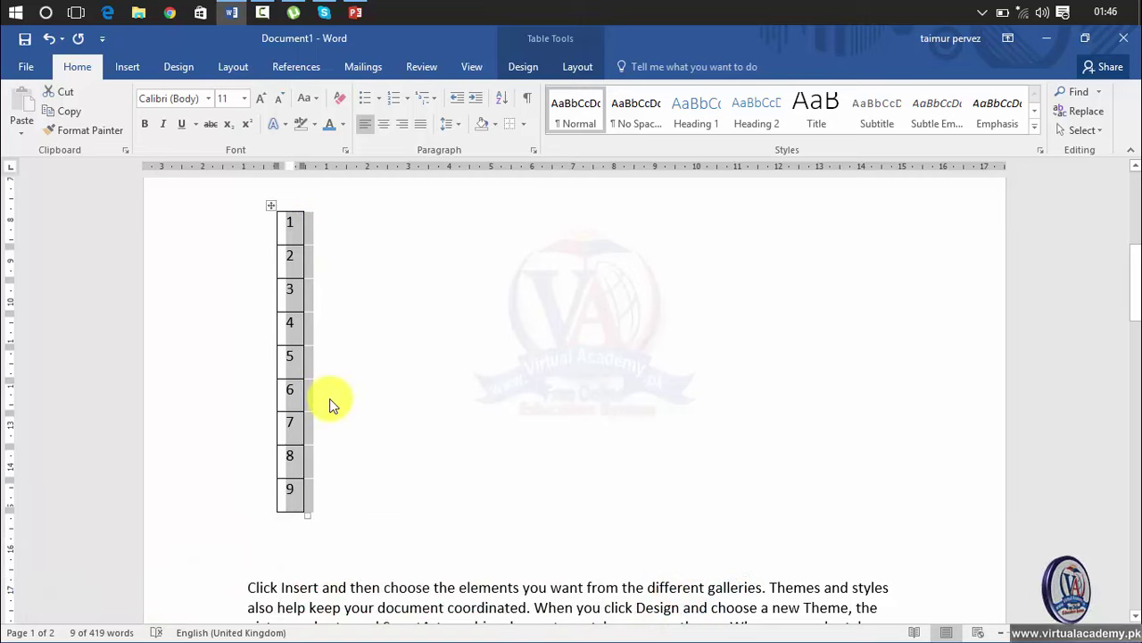
Delete the numbers, then undo with Ctrl+Z until the temporary number table is gone.
key("Delete")
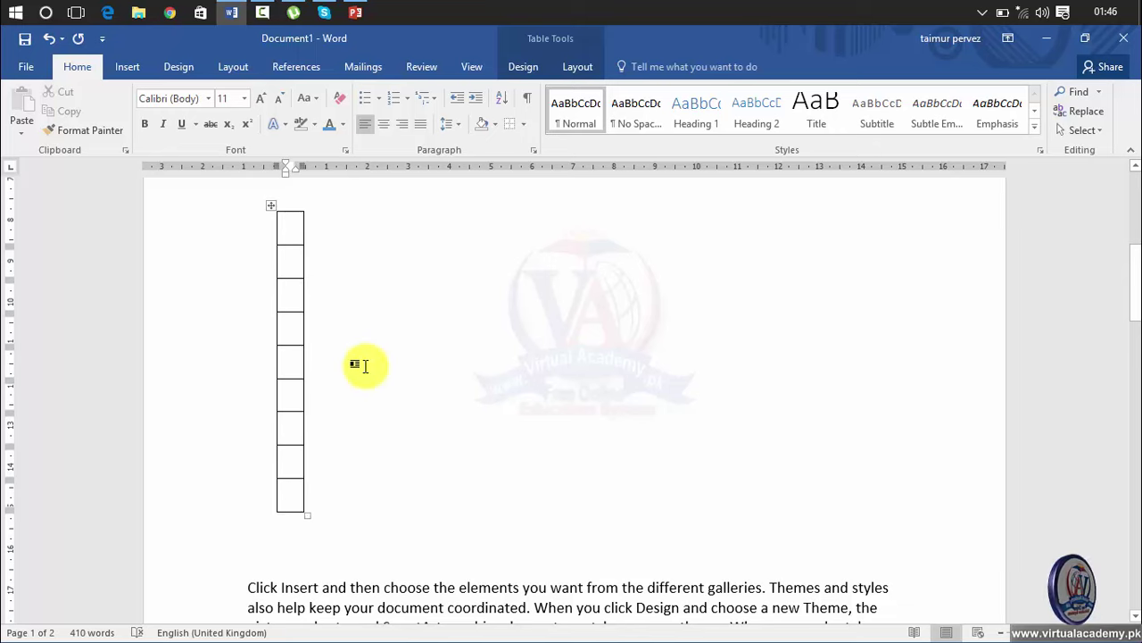
key("ctrl+z")
key("ctrl+z")
key("ctrl+z")
key("ctrl+z")
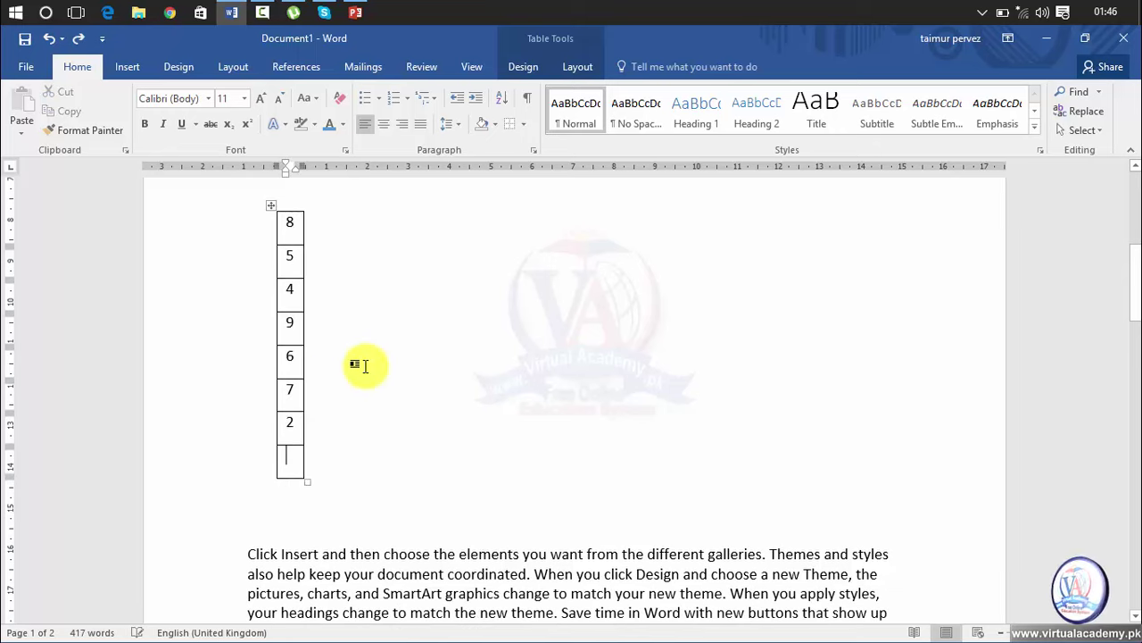
key("ctrl+z")
key("ctrl+z")
key("ctrl+z")
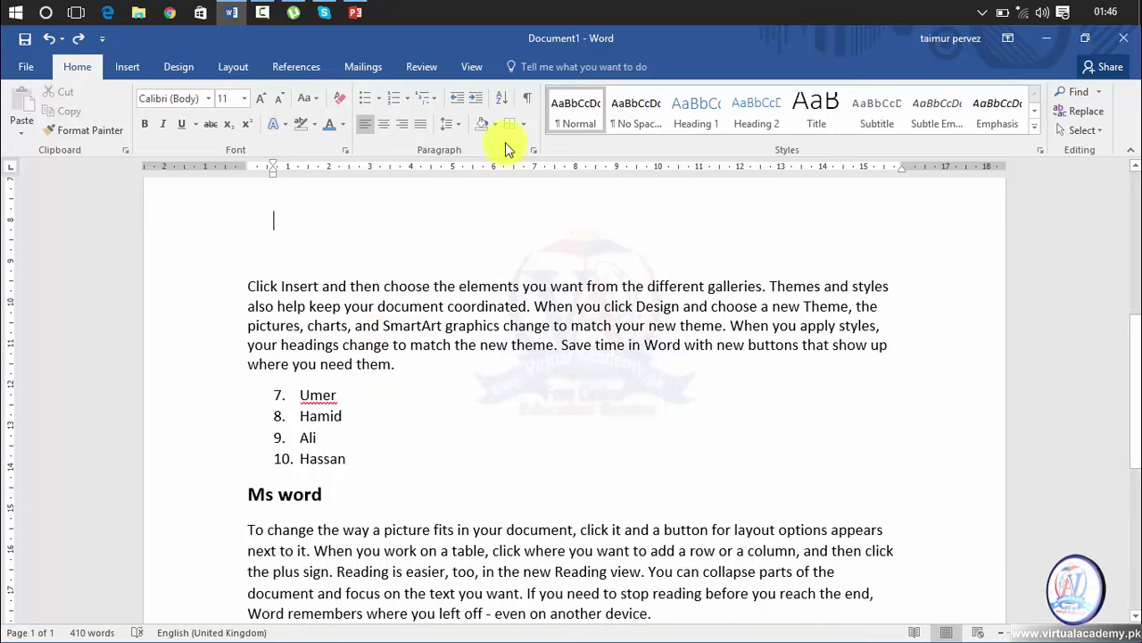
Turn the paragraph marks on and off several times, leaving them hidden, with the caret after Waqas.
left_click(527, 101)
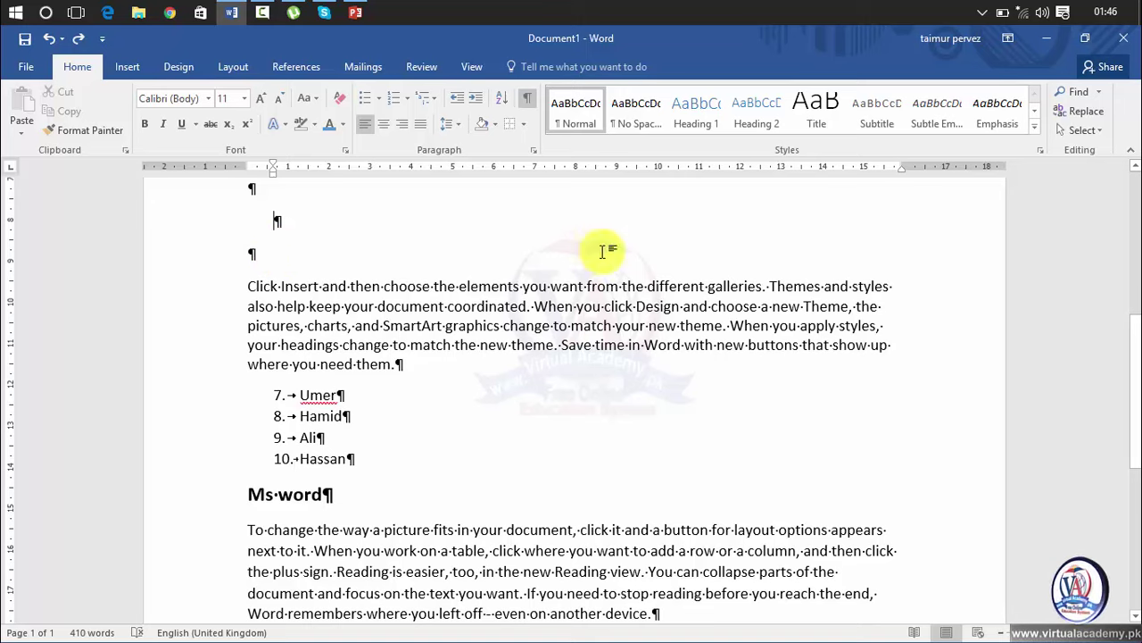
left_click_drag(1134, 339, 1130, 198)
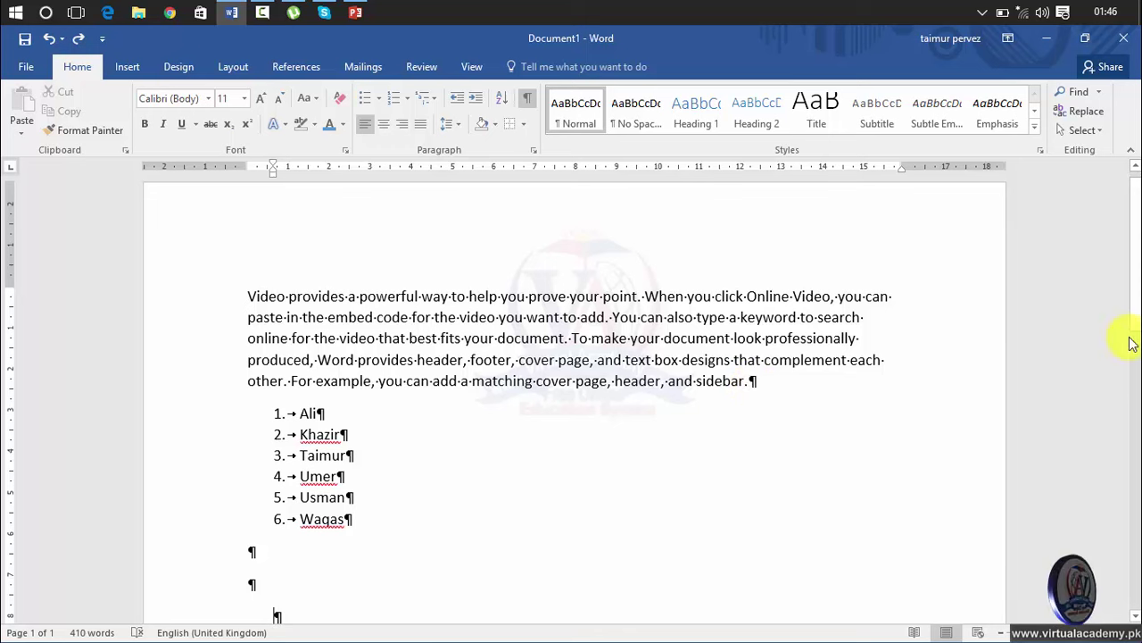
left_click_drag(1137, 262, 1137, 319)
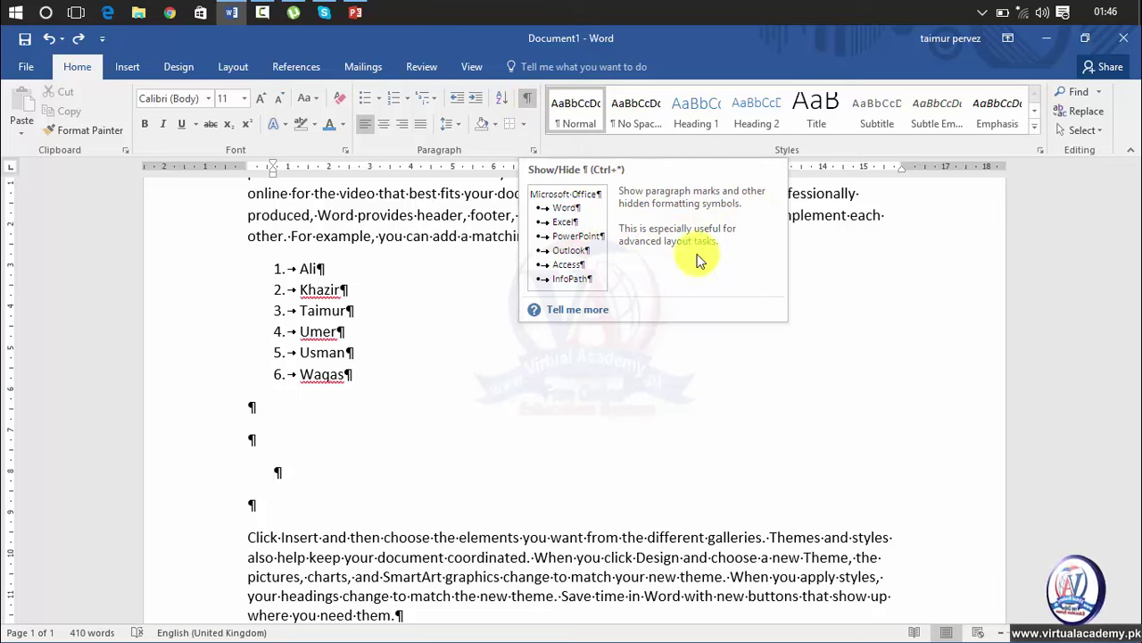
left_click(527, 106)
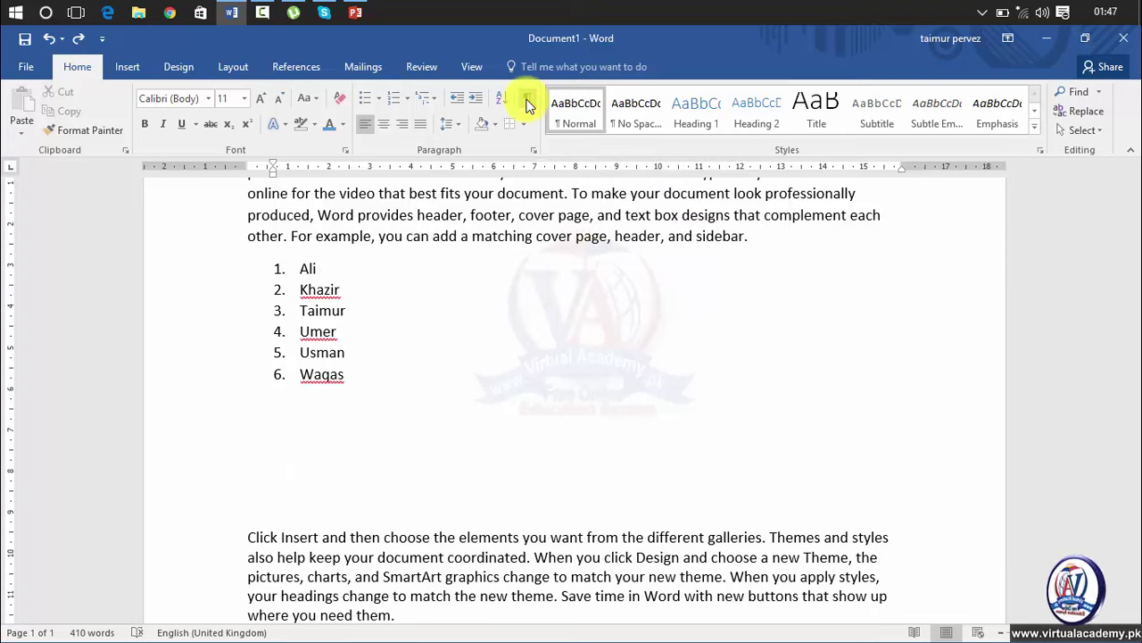
left_click(528, 106)
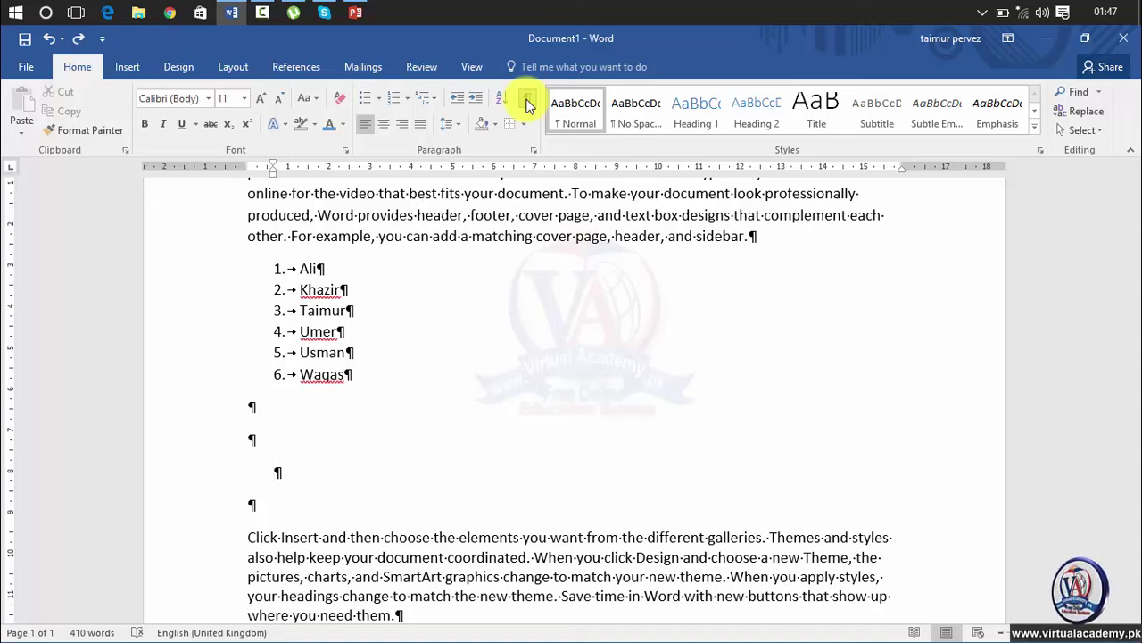
left_click(527, 105)
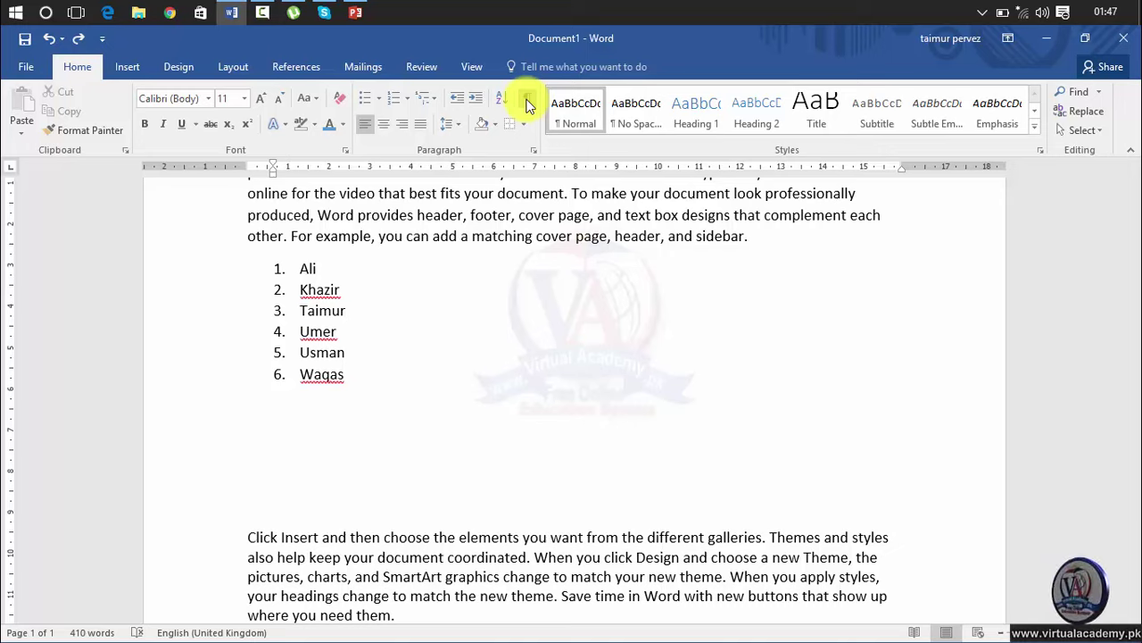
left_click(542, 379)
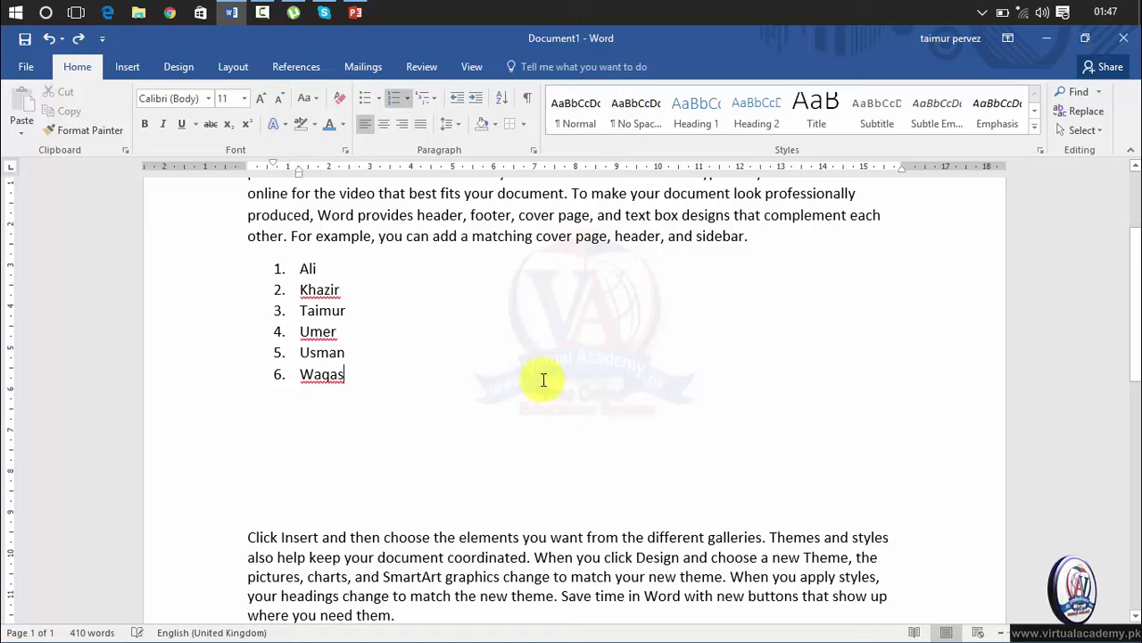